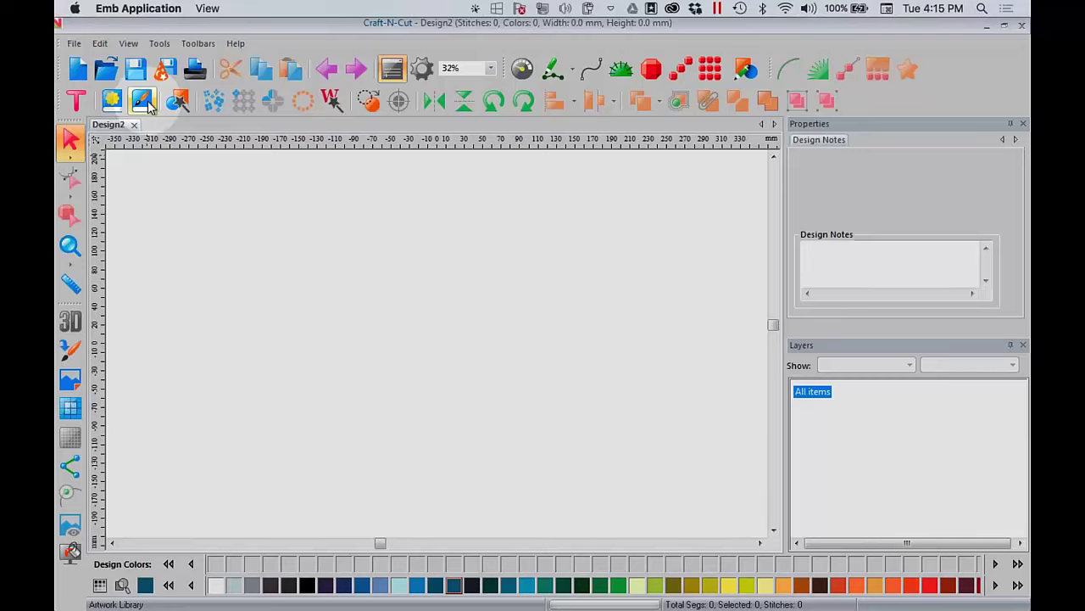
Insert the Butterfly artwork from the Artwork Library's Insects folder at the default size, leaving nothing selected
{"action": "left_click", "coordinate": [148, 101]}
{"action": "left_click", "coordinate": [145, 102]}
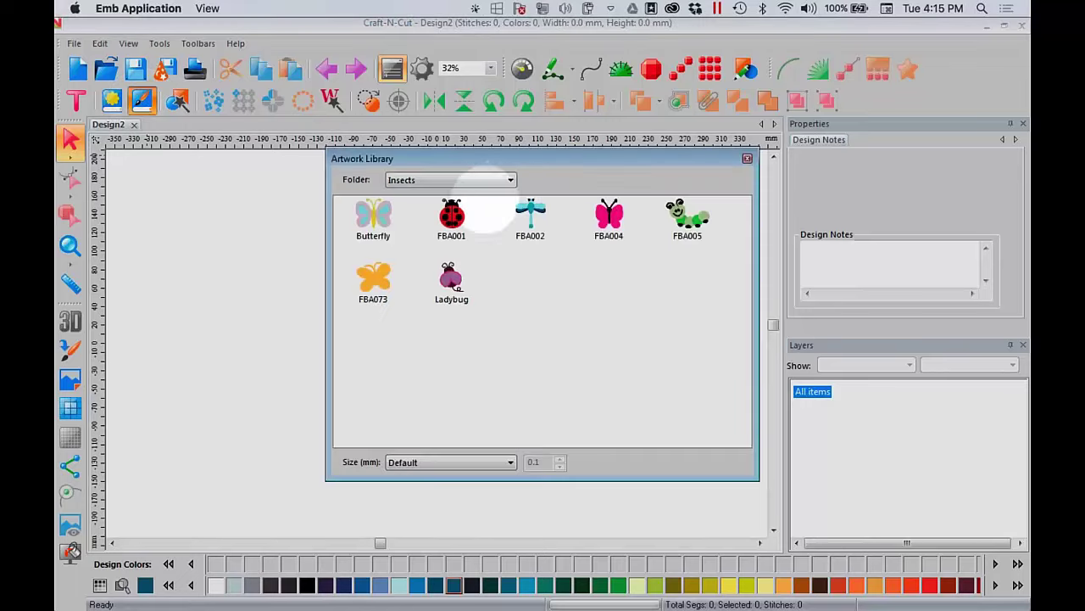
{"action": "left_click", "coordinate": [514, 181]}
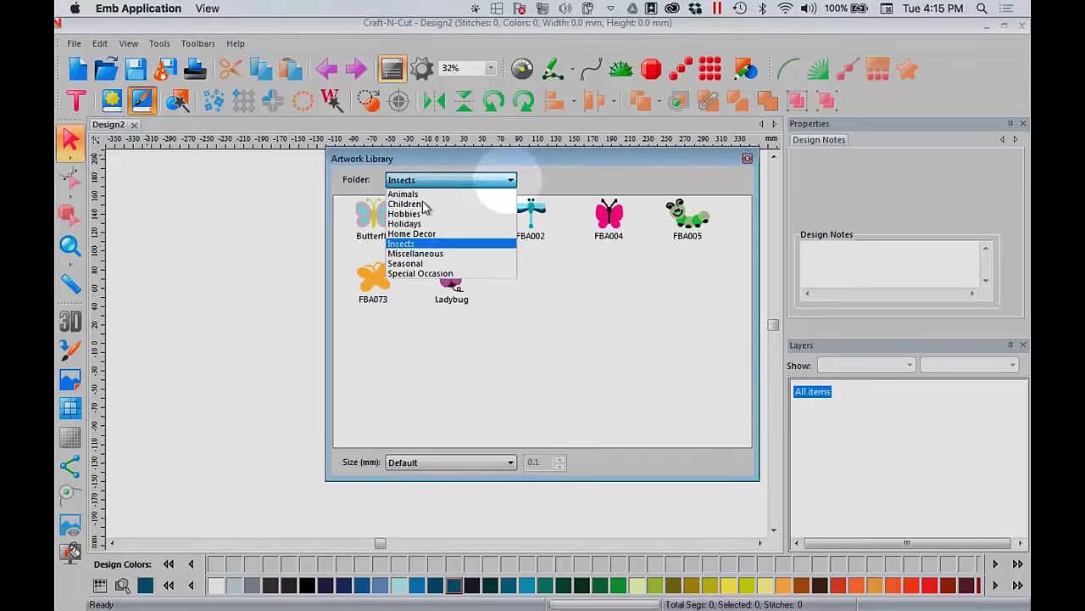
{"action": "left_click", "coordinate": [400, 245]}
{"action": "double_click", "coordinate": [386, 227]}
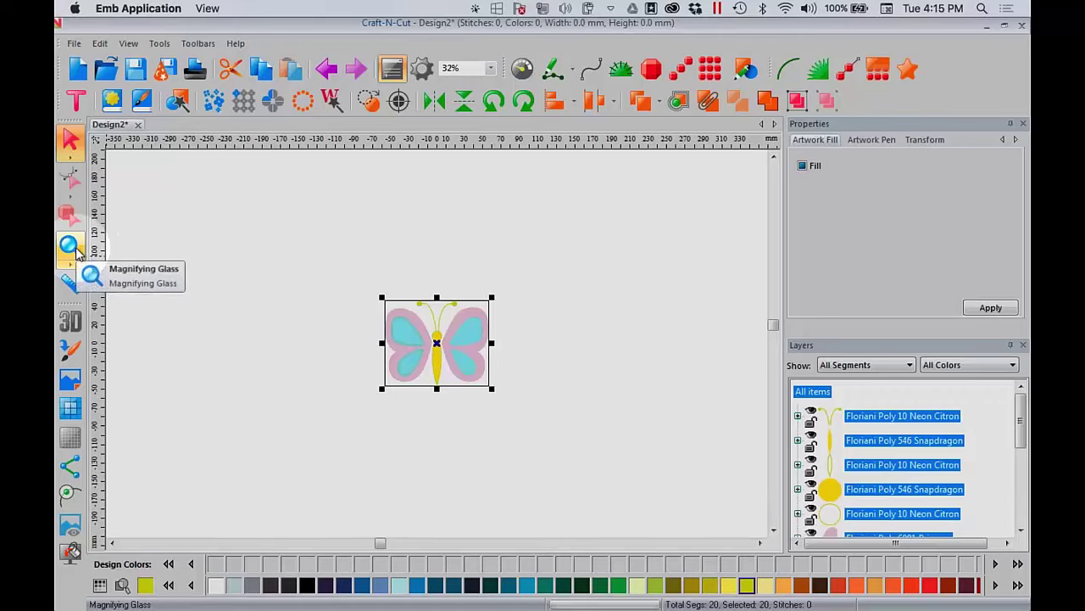
{"action": "left_click", "coordinate": [73, 250]}
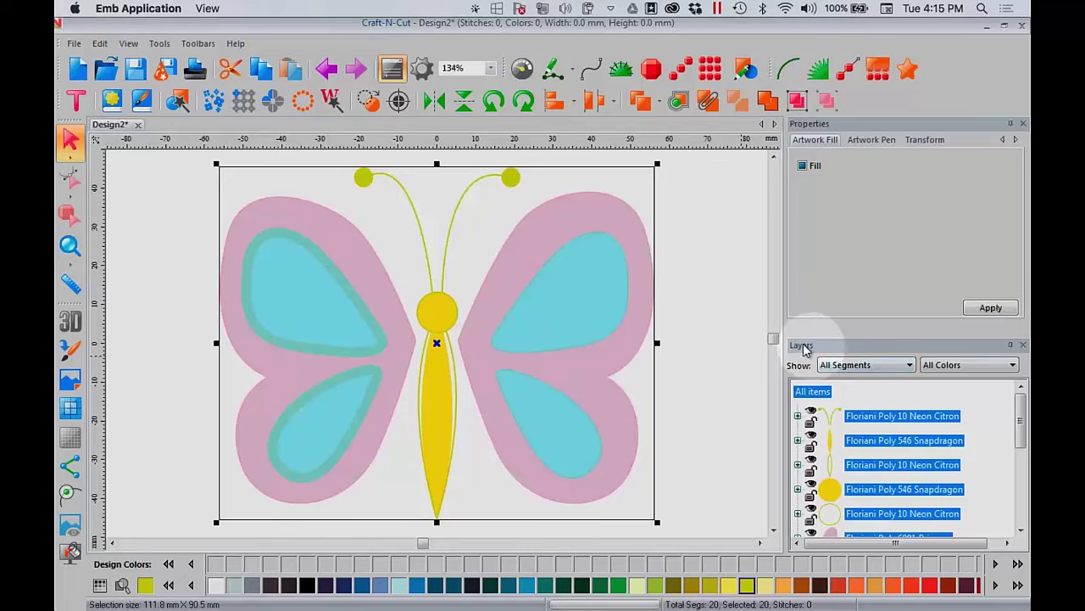
{"action": "left_click", "coordinate": [753, 416]}
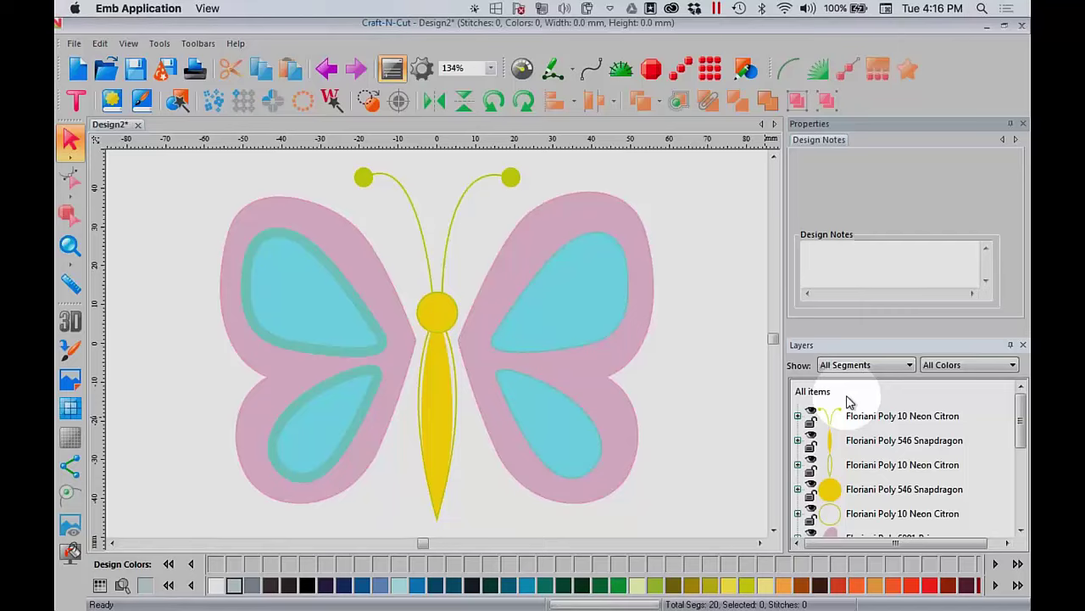
Delete the Neon Citron outline around the head, both Light Lilac wing outlines and the right wing's Green Mist outlines
{"action": "left_click", "coordinate": [71, 246]}
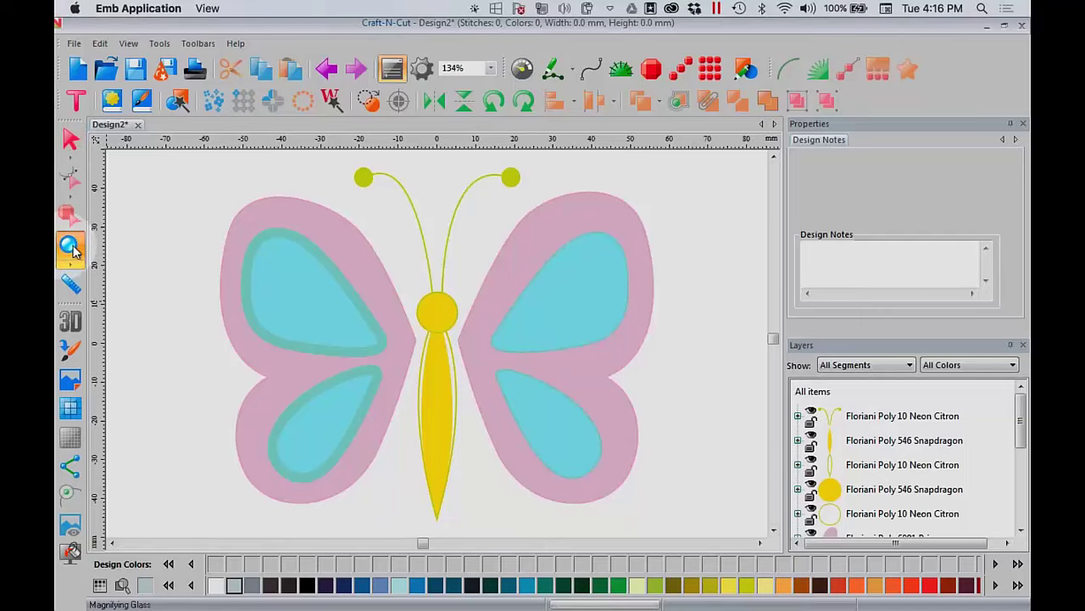
{"action": "left_click_drag", "start_coordinate": [240, 179], "coordinate": [332, 269]}
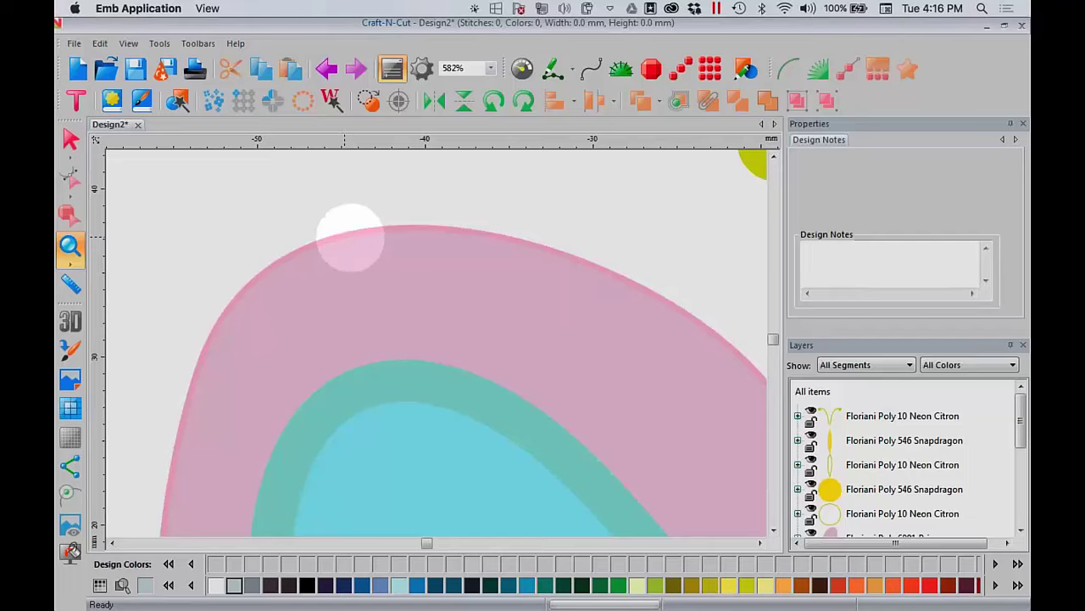
{"action": "double_click", "coordinate": [72, 254]}
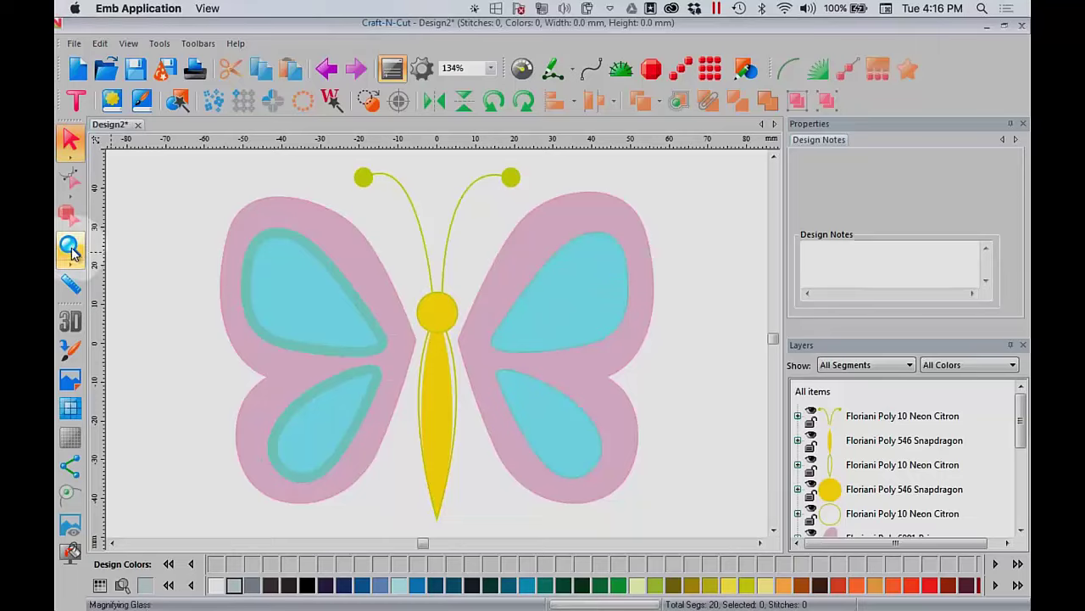
{"action": "left_click_drag", "start_coordinate": [393, 339], "coordinate": [553, 447]}
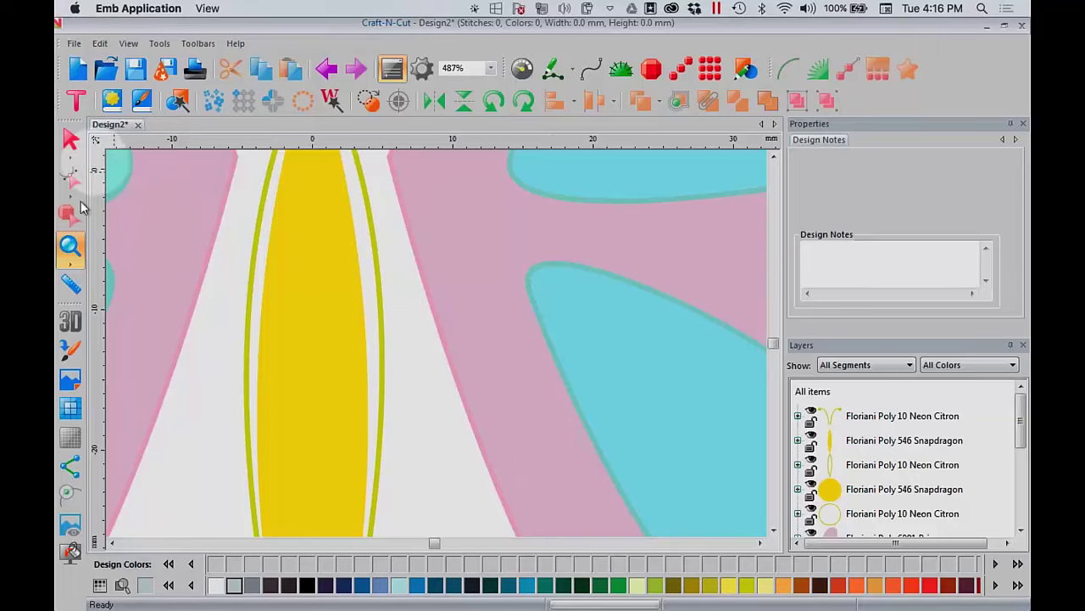
{"action": "left_click", "coordinate": [71, 245]}
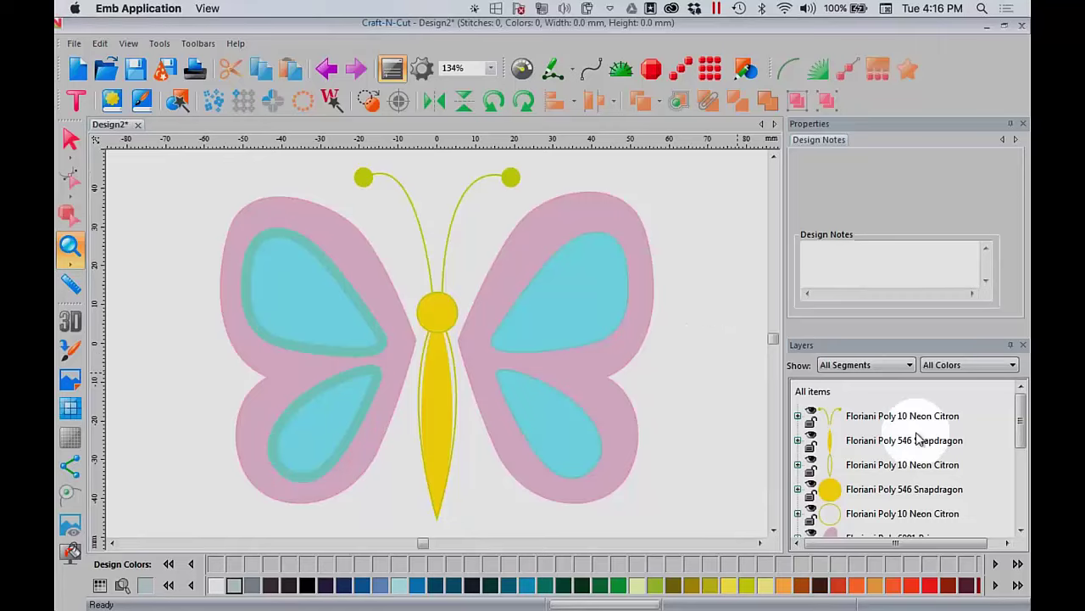
{"action": "left_click", "coordinate": [893, 515]}
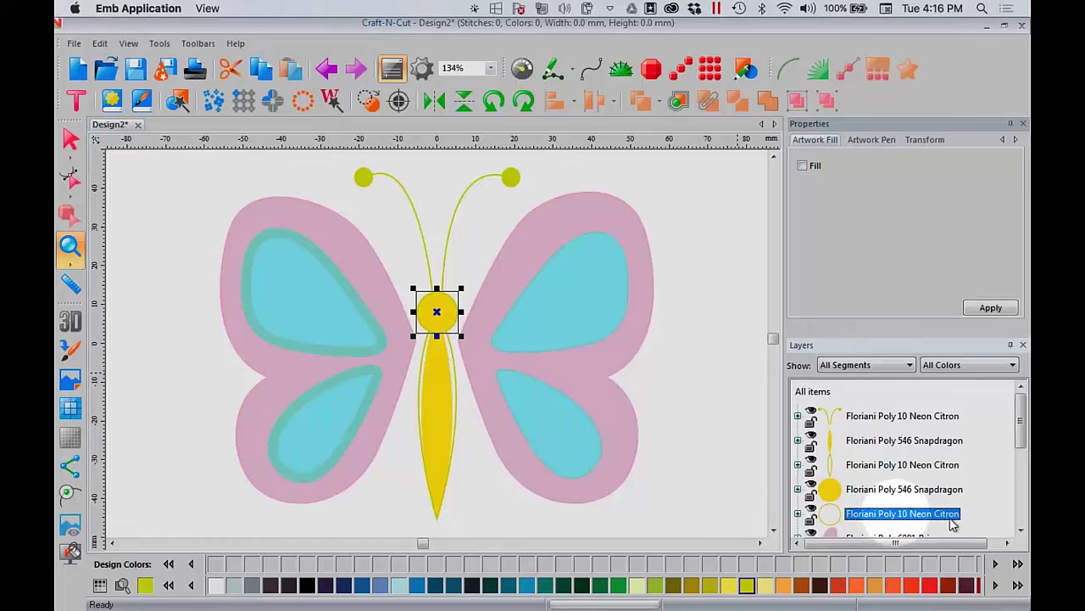
{"action": "left_click", "coordinate": [1021, 530]}
{"action": "left_click", "coordinate": [1021, 530]}
{"action": "left_click", "coordinate": [909, 471], "text": "ctrl"}
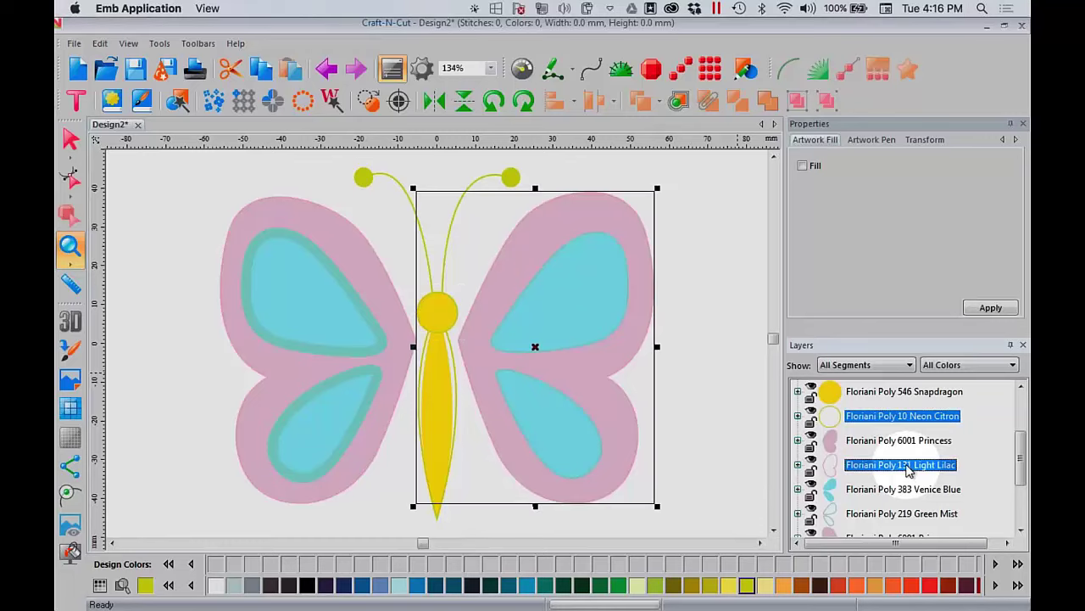
{"action": "left_click", "coordinate": [901, 515], "text": "ctrl"}
{"action": "left_click", "coordinate": [1021, 530]}
{"action": "left_click", "coordinate": [1021, 530]}
{"action": "left_click", "coordinate": [909, 471], "text": "ctrl"}
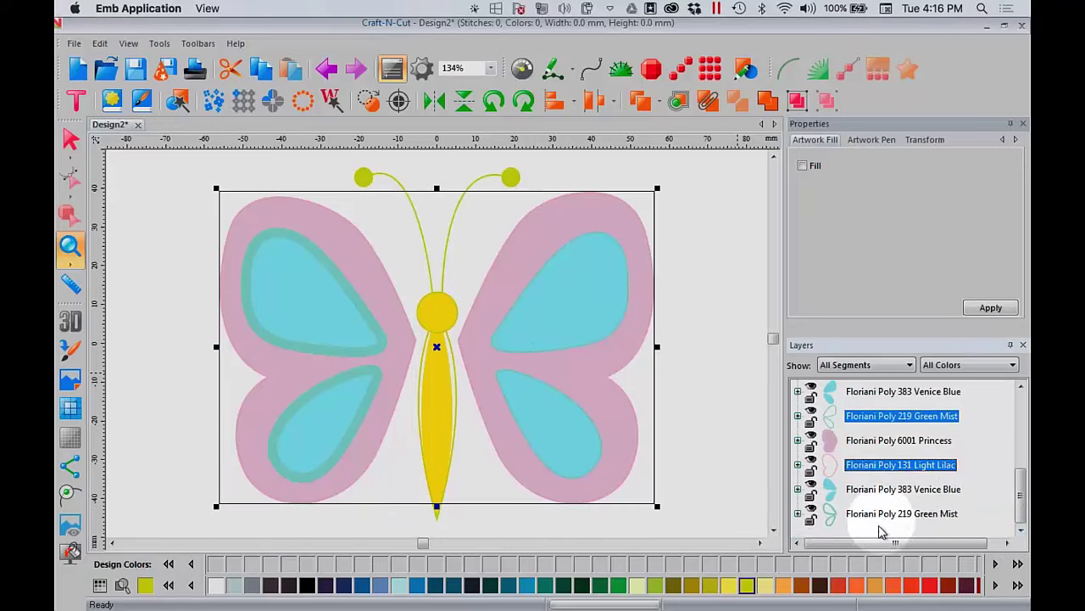
{"action": "right_click", "coordinate": [897, 457]}
{"action": "left_click", "coordinate": [926, 261]}
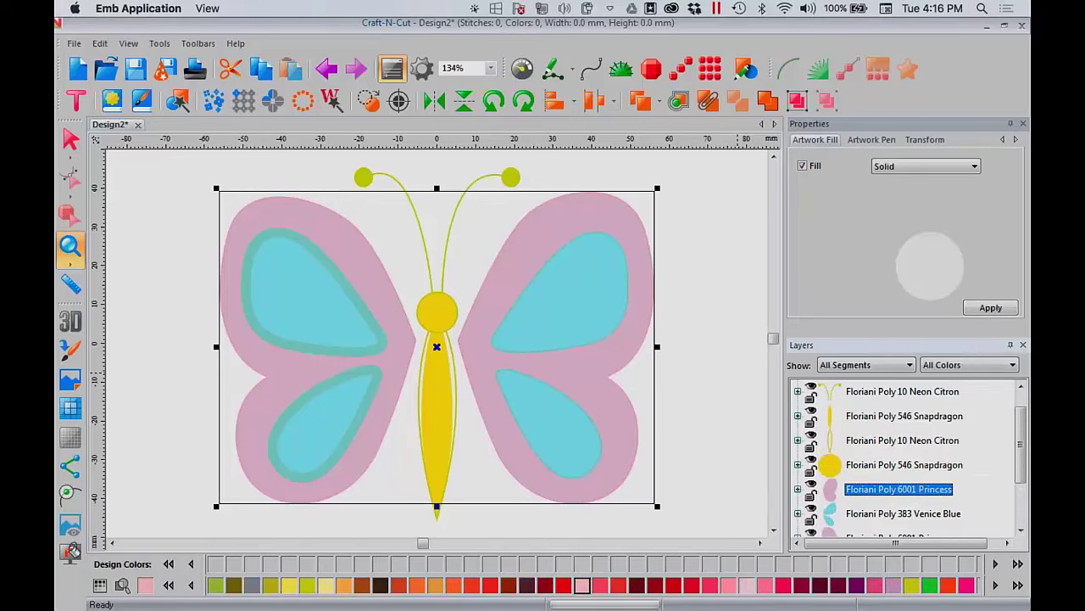
Delete the Neon Citron outline around the butterfly's body
{"action": "left_click", "coordinate": [891, 440]}
{"action": "right_click", "coordinate": [887, 439]}
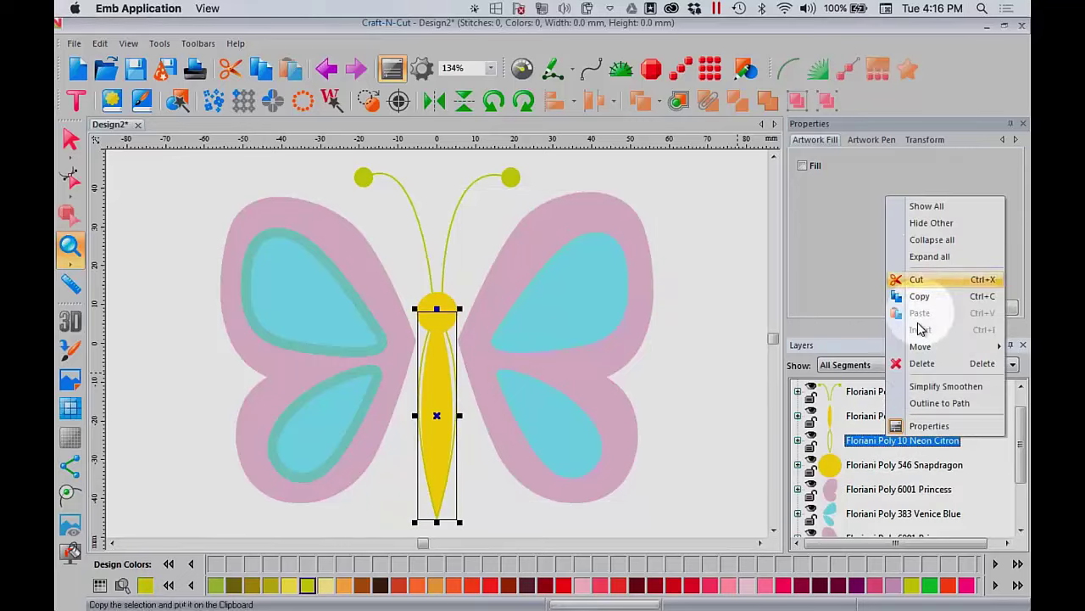
{"action": "left_click", "coordinate": [921, 363]}
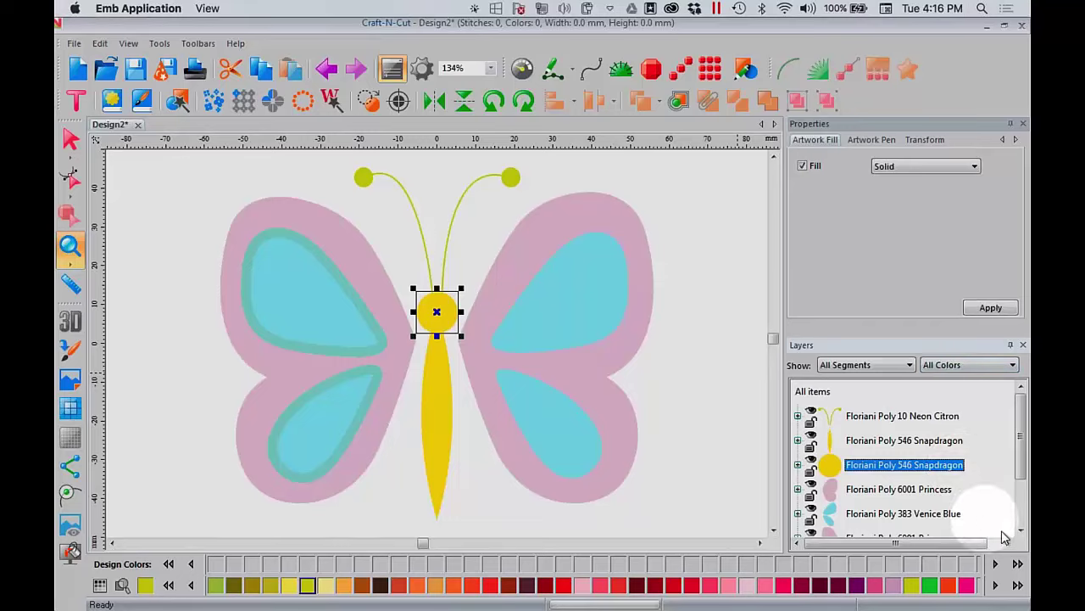
Copy the thick Green Mist outlines around the blue shapes of the left wing
{"action": "left_click", "coordinate": [1020, 530]}
{"action": "left_click", "coordinate": [1020, 530]}
{"action": "left_click", "coordinate": [1021, 530]}
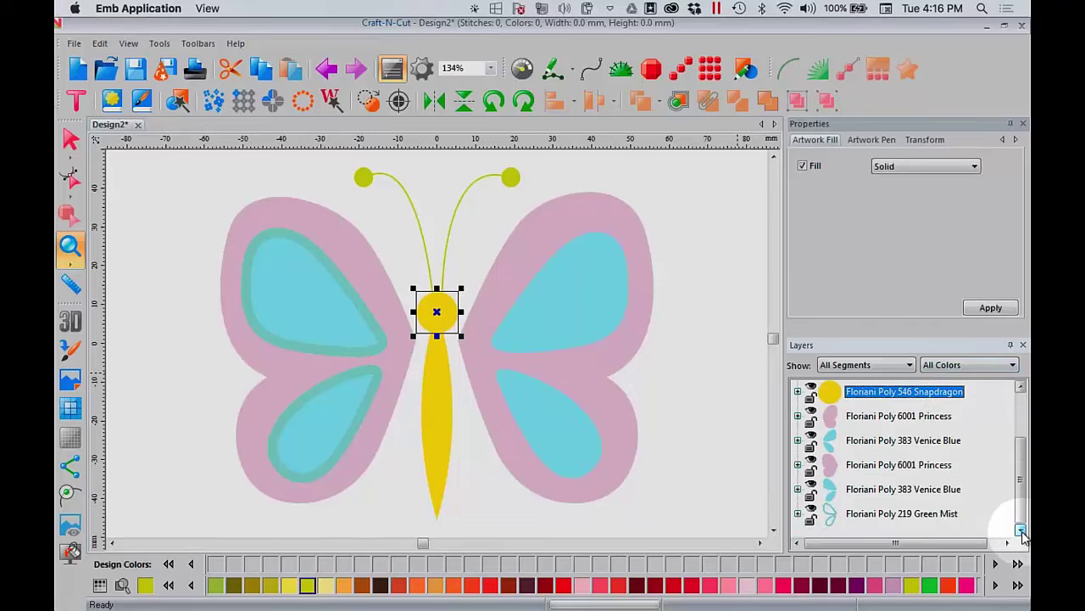
{"action": "left_click", "coordinate": [932, 514]}
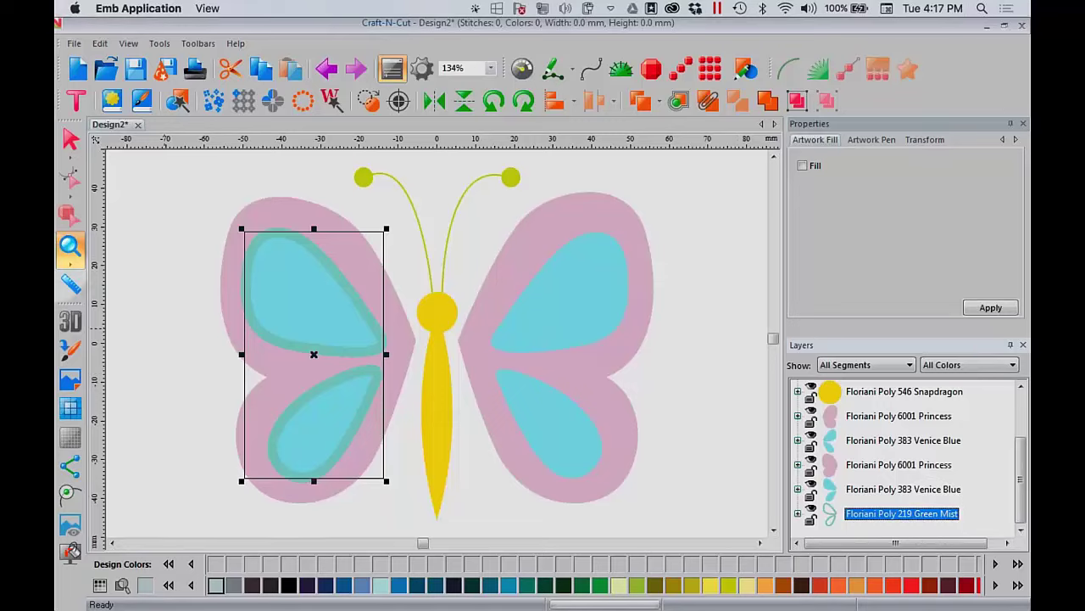
{"action": "left_click", "coordinate": [135, 276]}
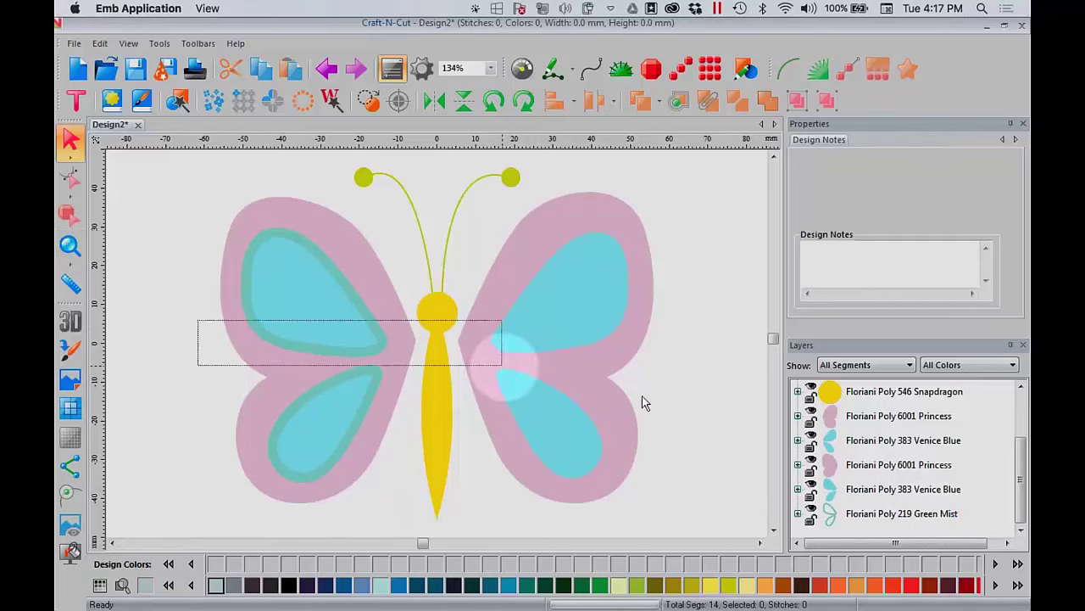
{"action": "left_click", "coordinate": [70, 245]}
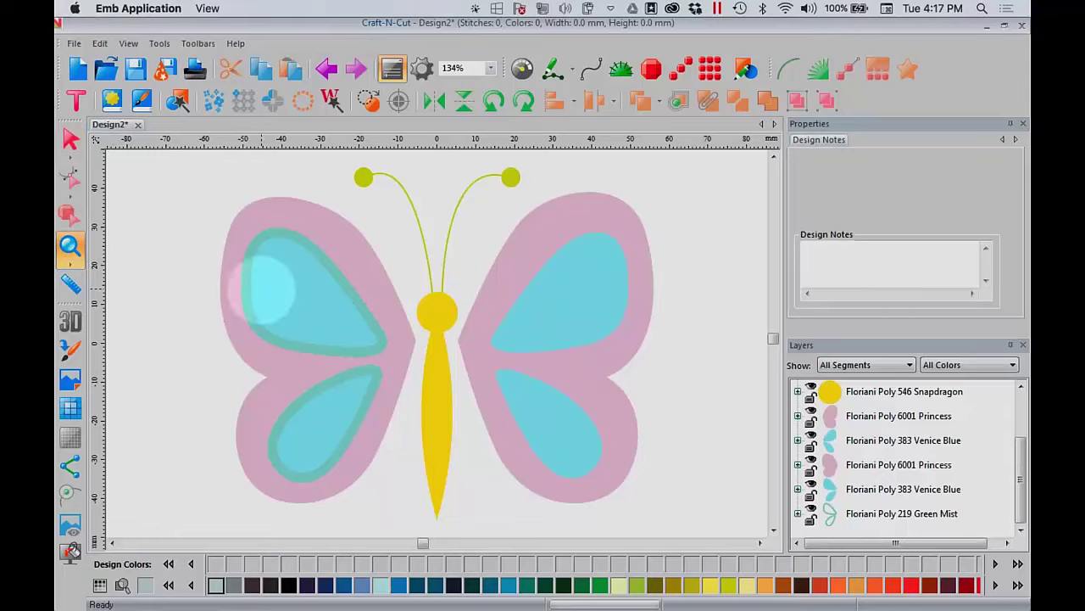
{"action": "left_click_drag", "start_coordinate": [225, 297], "coordinate": [617, 375]}
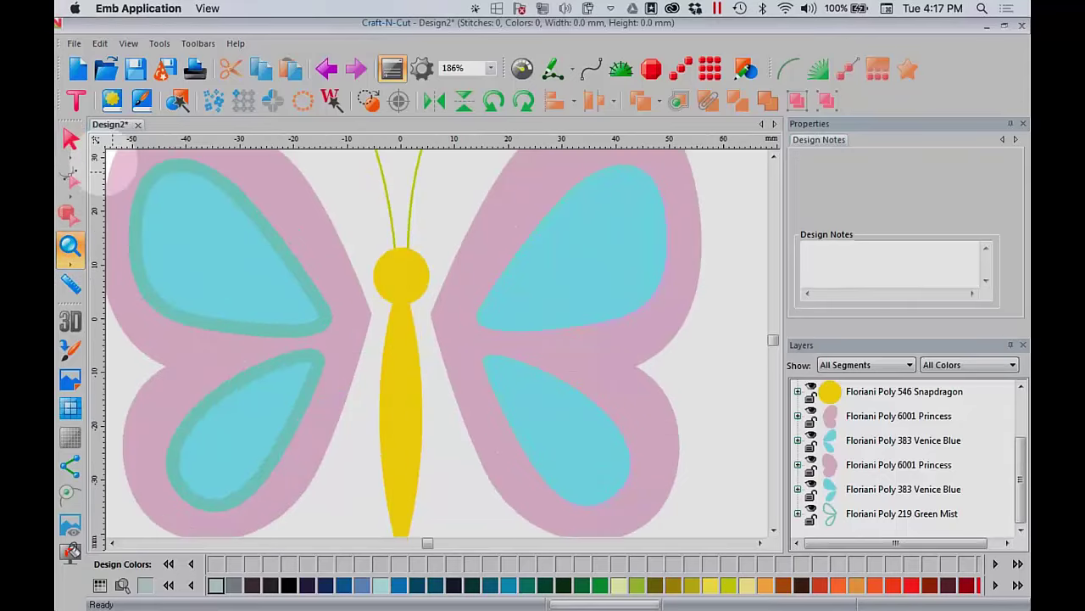
{"action": "left_click", "coordinate": [872, 514]}
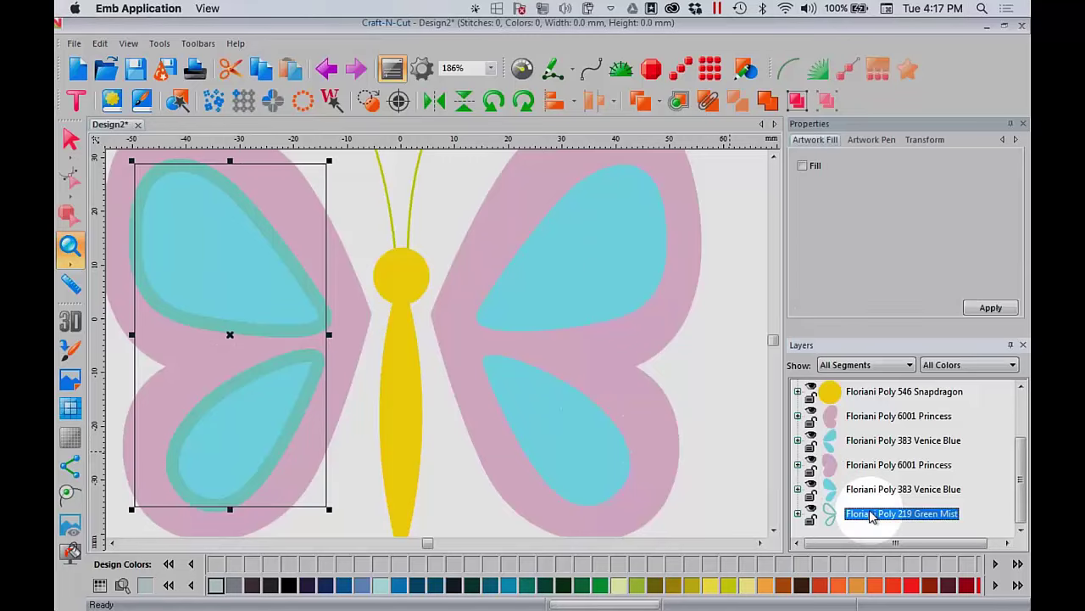
{"action": "right_click", "coordinate": [872, 515]}
{"action": "left_click", "coordinate": [914, 270]}
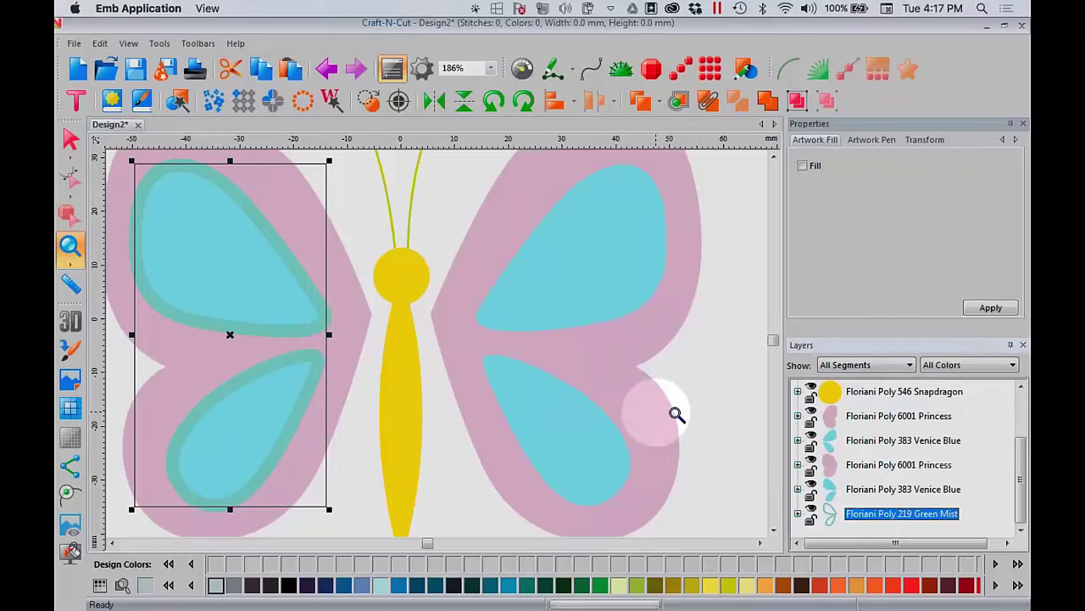
Paste a horizontally mirrored copy of the Green Mist outlines and place it around the right wing's blue shapes
{"action": "right_click", "coordinate": [721, 419]}
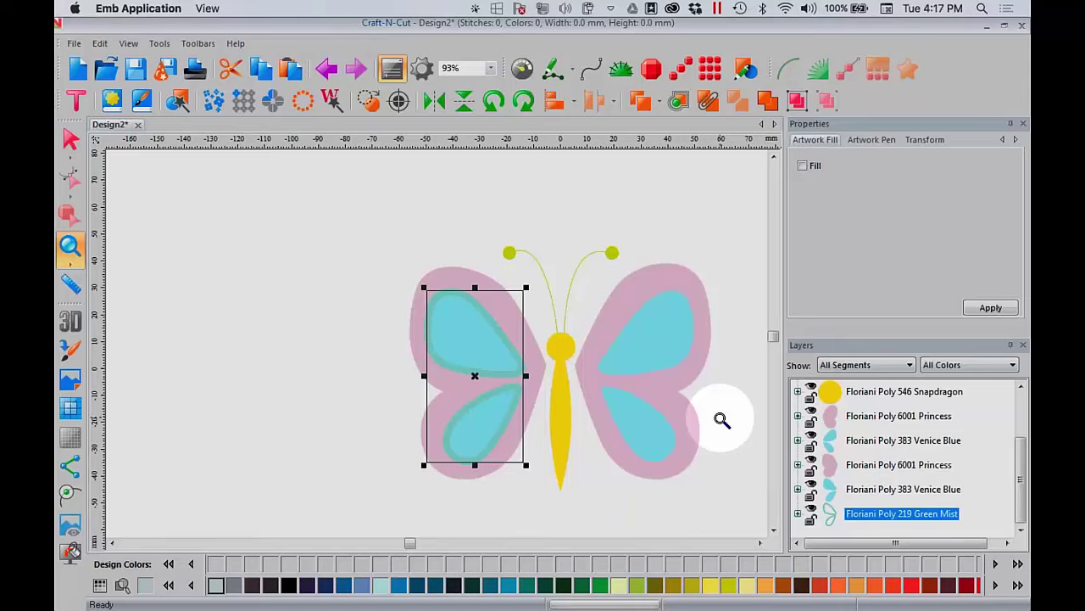
{"action": "left_click", "coordinate": [722, 419]}
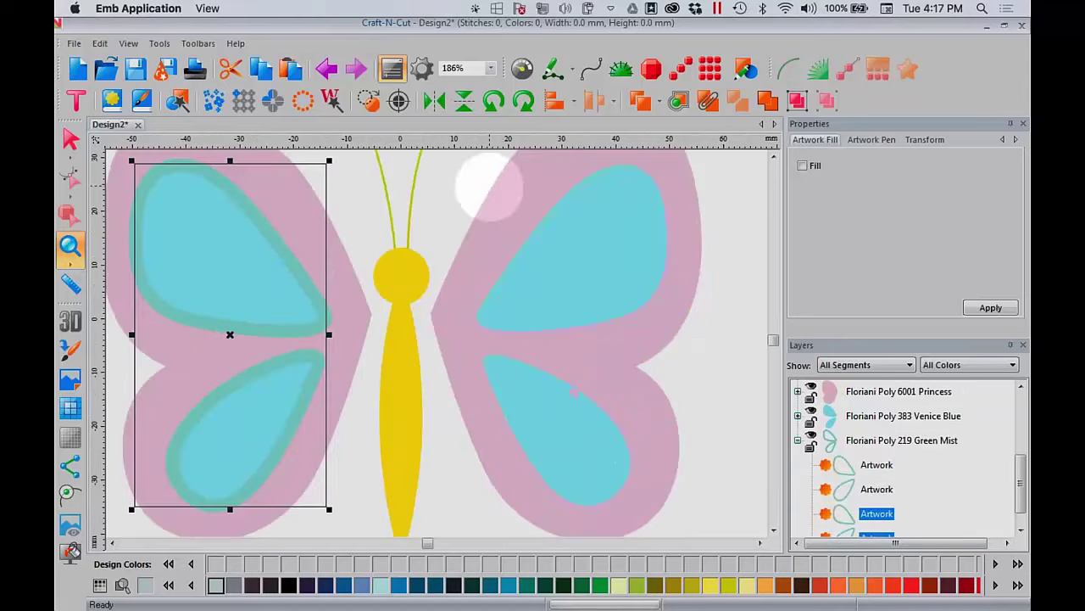
{"action": "left_click", "coordinate": [444, 106]}
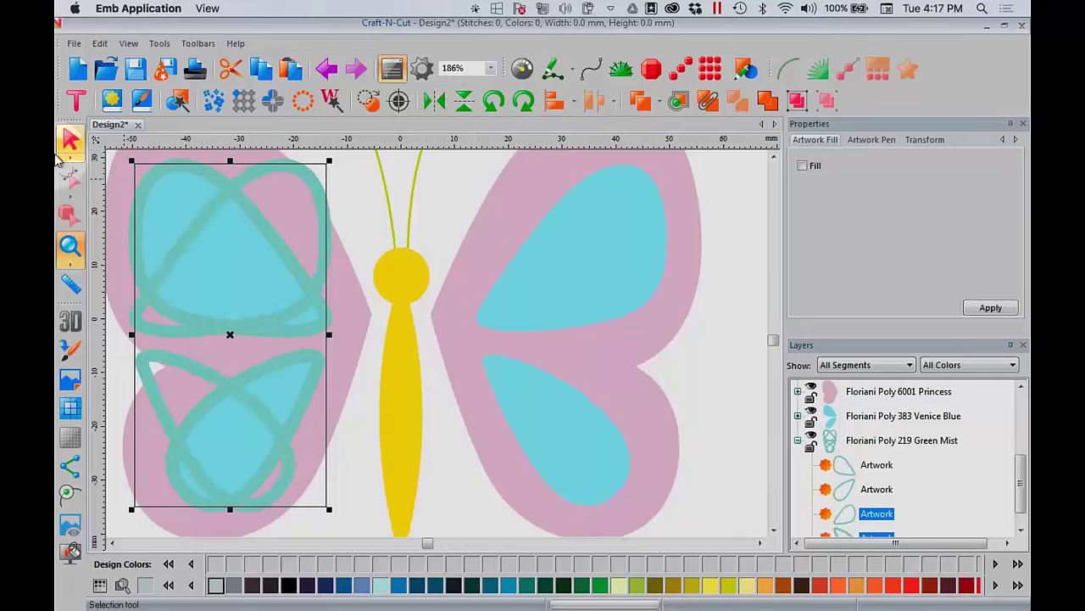
{"action": "left_click_drag", "start_coordinate": [315, 194], "coordinate": [668, 206]}
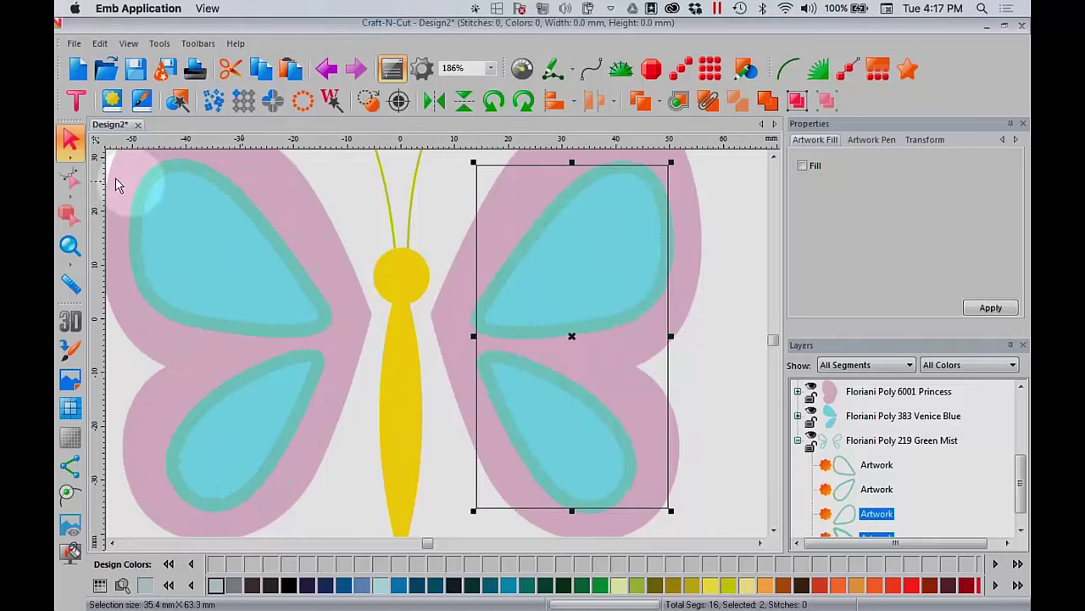
{"action": "left_click", "coordinate": [71, 247]}
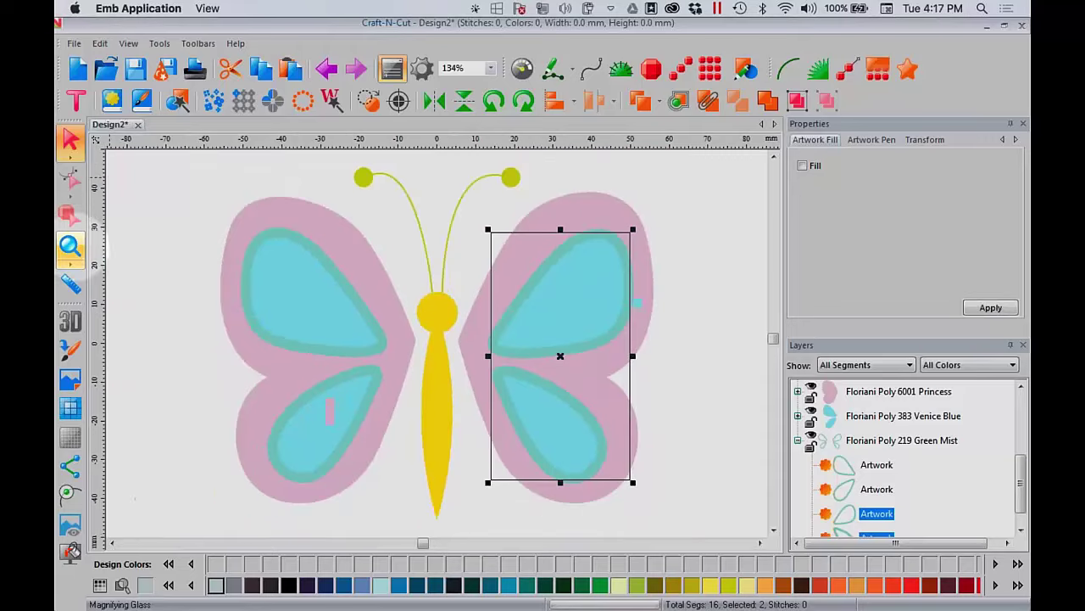
Collapse all the layer entries and clear the selection
{"action": "left_click", "coordinate": [945, 475]}
{"action": "right_click", "coordinate": [946, 477]}
{"action": "left_click", "coordinate": [942, 272]}
{"action": "left_click", "coordinate": [878, 437]}
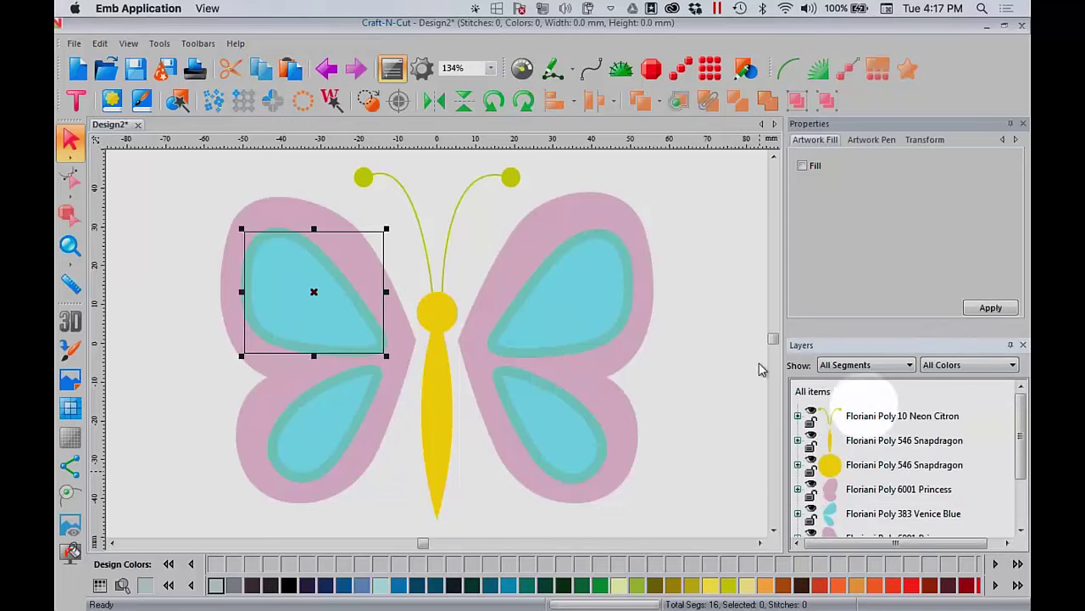
{"action": "left_click", "coordinate": [727, 338]}
{"action": "left_click", "coordinate": [671, 318]}
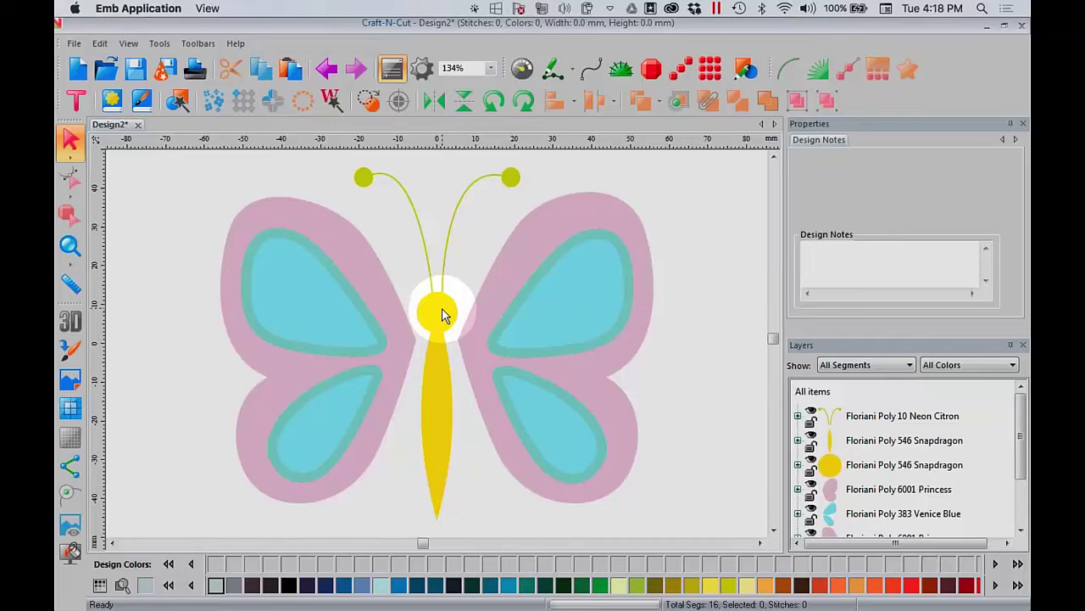
Remove the fill from all items so that only the butterfly's outlines are drawn
{"action": "left_click", "coordinate": [826, 392]}
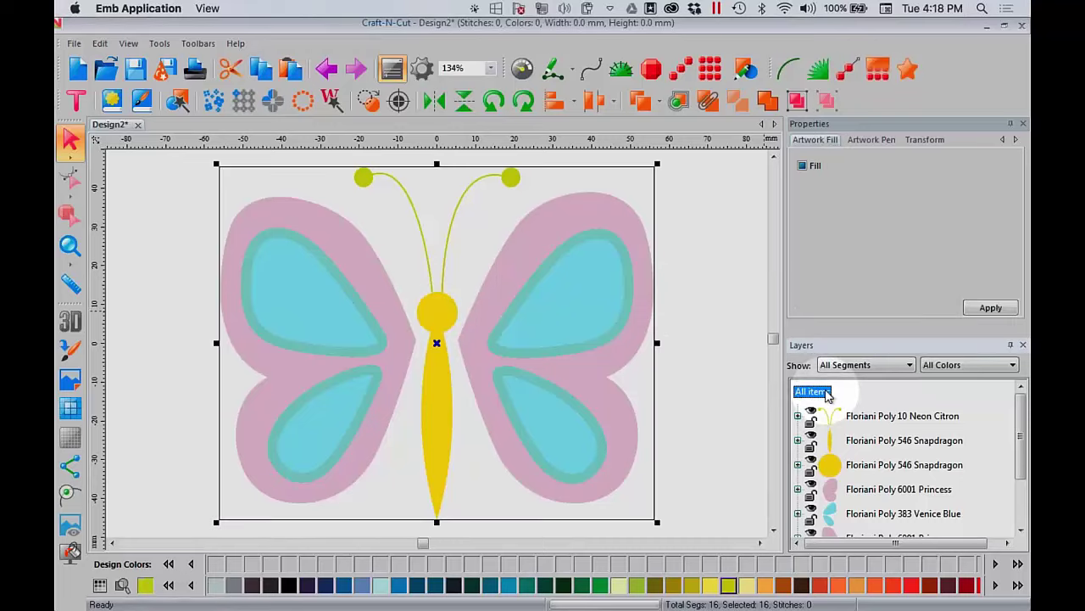
{"action": "left_click", "coordinate": [803, 167]}
{"action": "left_click", "coordinate": [990, 306]}
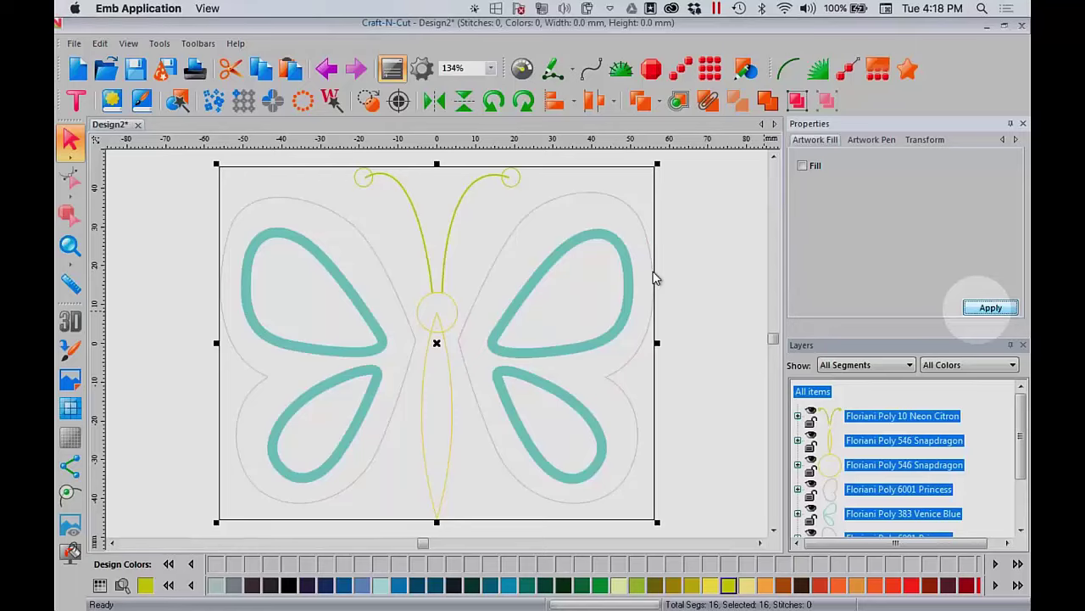
{"action": "left_click", "coordinate": [70, 245]}
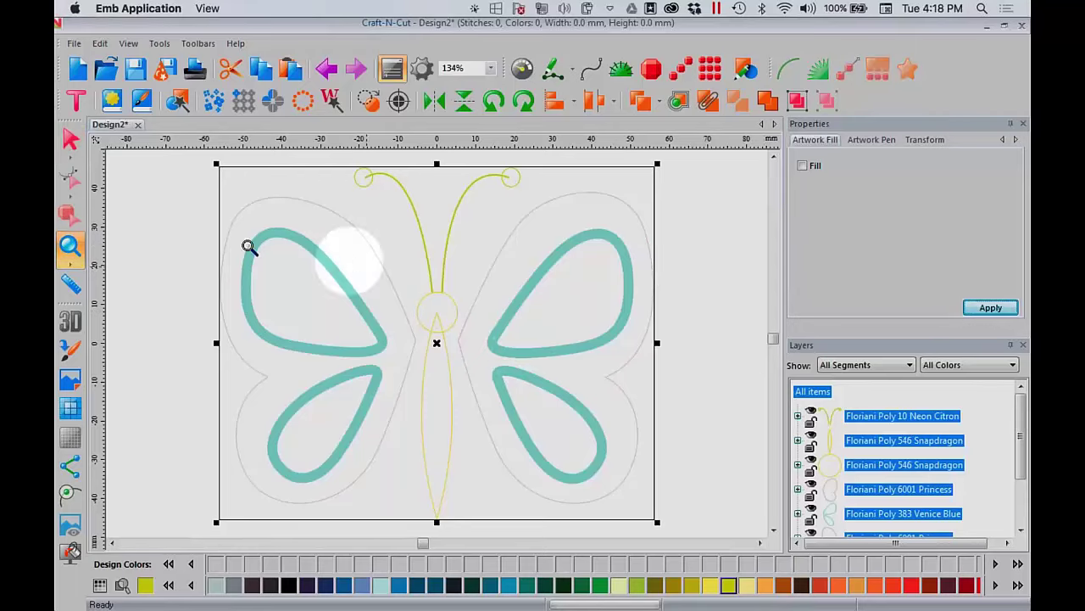
{"action": "left_click_drag", "start_coordinate": [379, 281], "coordinate": [497, 390]}
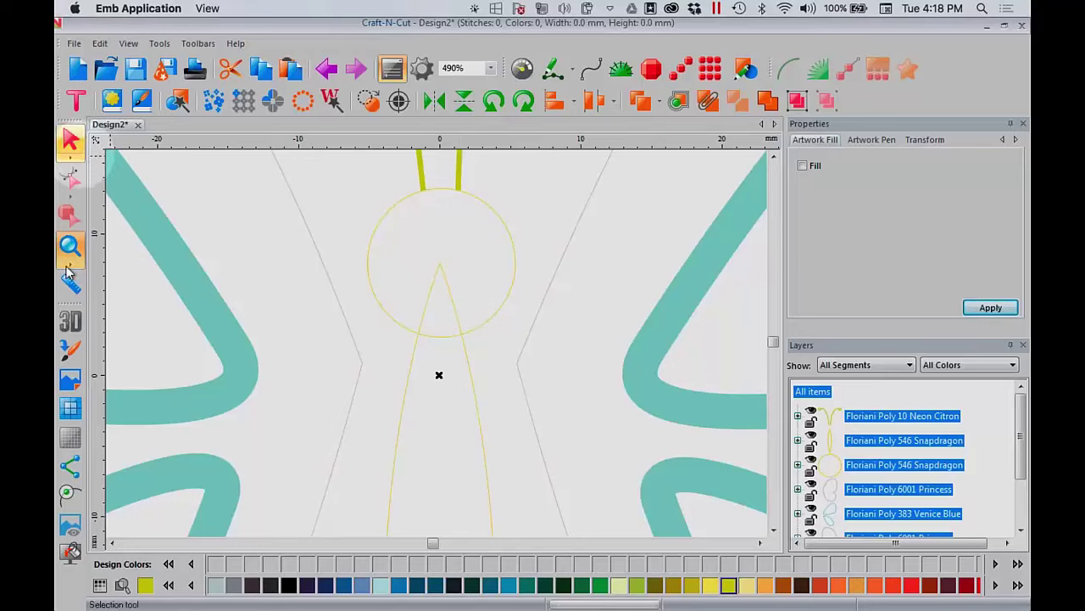
{"action": "left_click", "coordinate": [69, 245]}
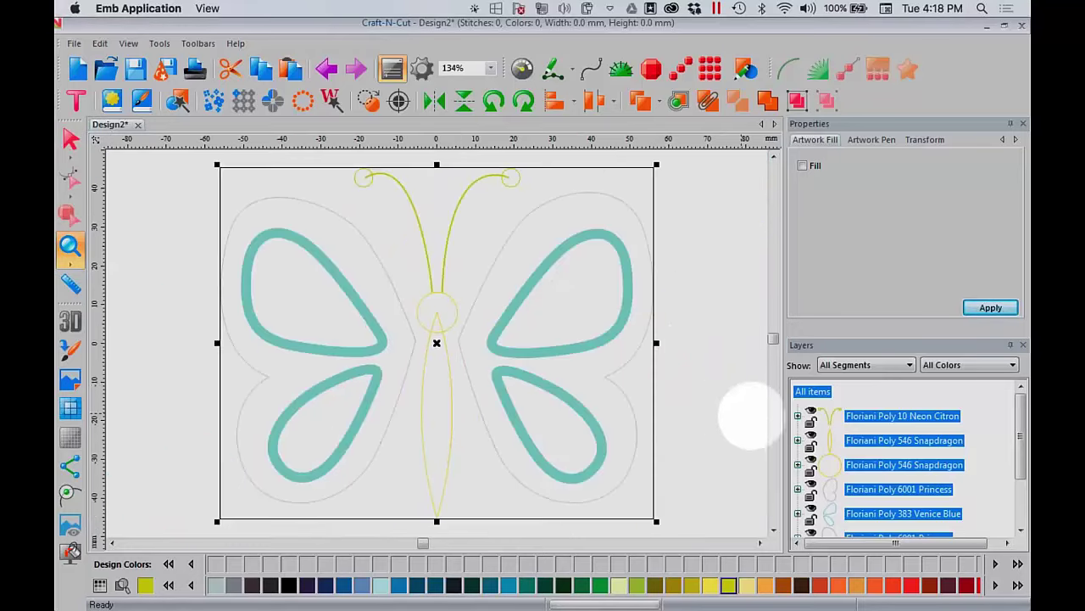
Weld the butterfly's long body shape and the head circle into one outline
{"action": "key", "text": "Escape"}
{"action": "left_click", "coordinate": [861, 441]}
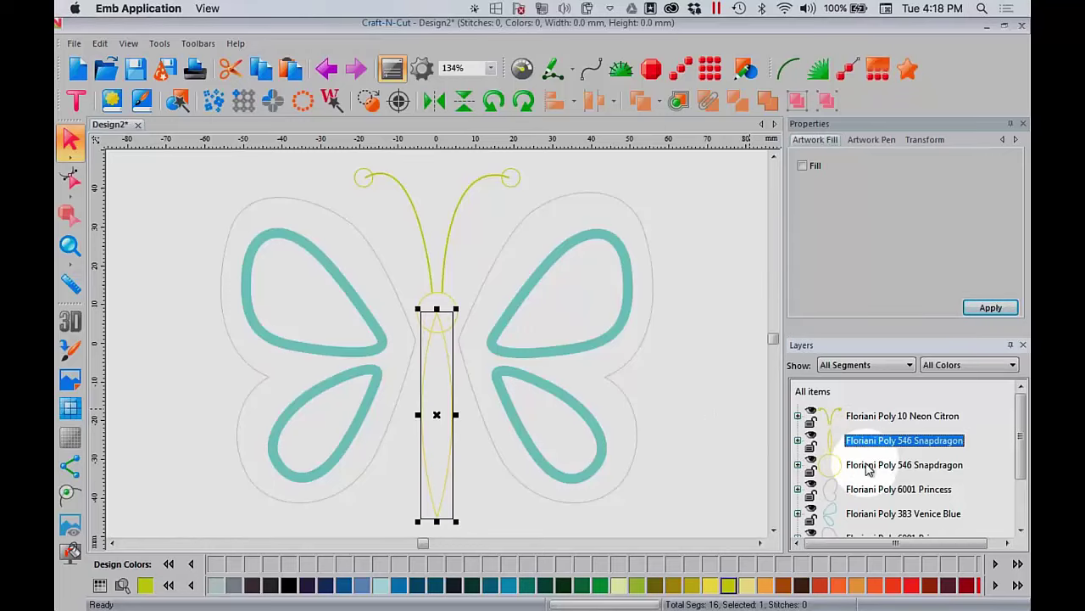
{"action": "left_click", "coordinate": [868, 466], "text": "ctrl"}
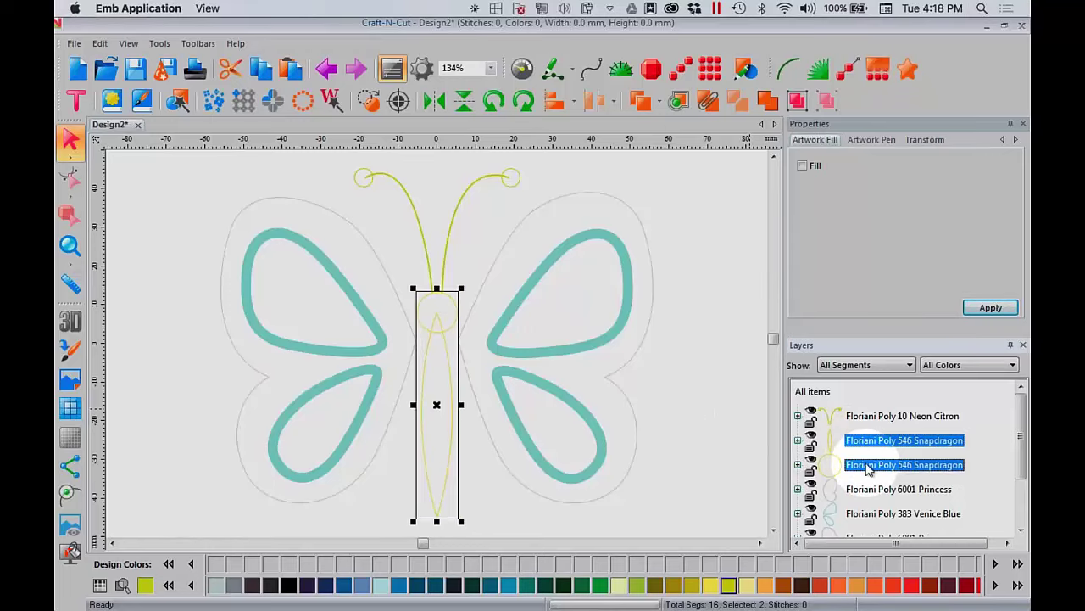
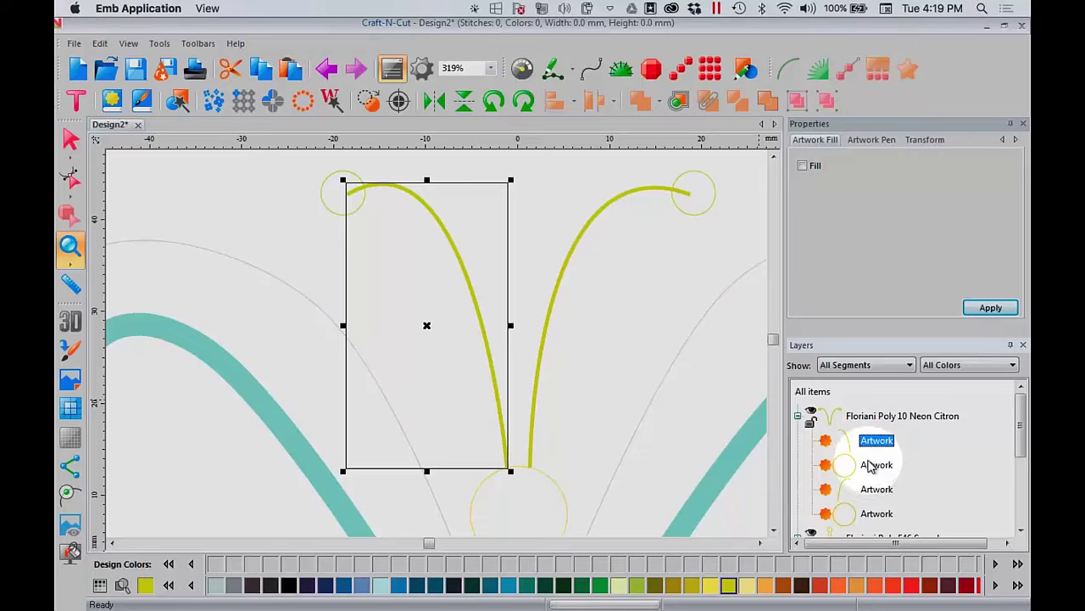
Weld the left antenna to its tip circle and give the merged shape a solid fill
{"action": "left_click", "coordinate": [875, 465], "text": "ctrl"}
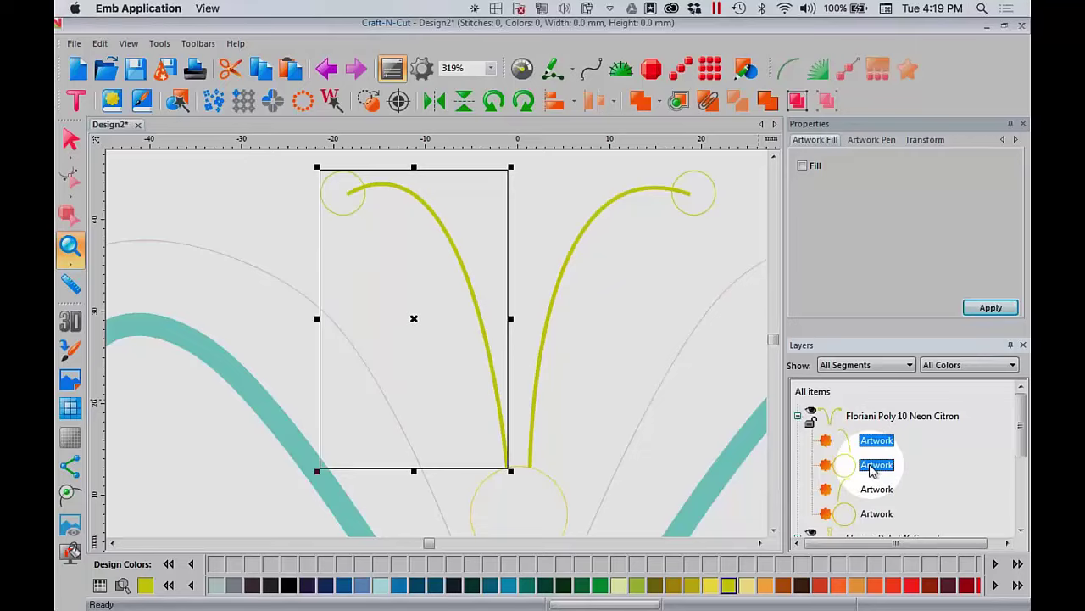
{"action": "left_click", "coordinate": [642, 101]}
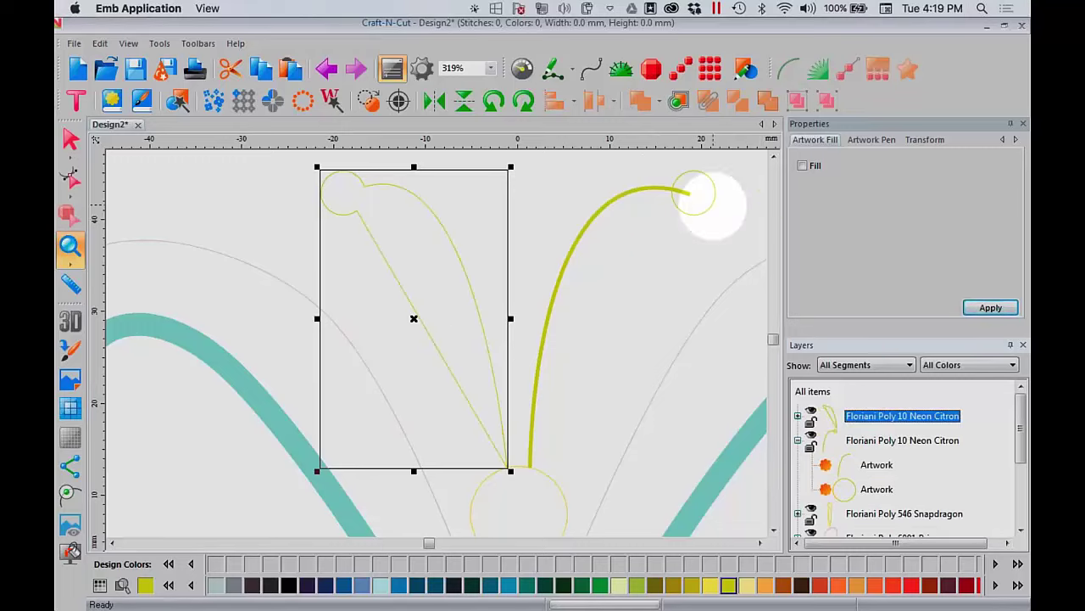
{"action": "left_click", "coordinate": [802, 165]}
{"action": "left_click", "coordinate": [989, 308]}
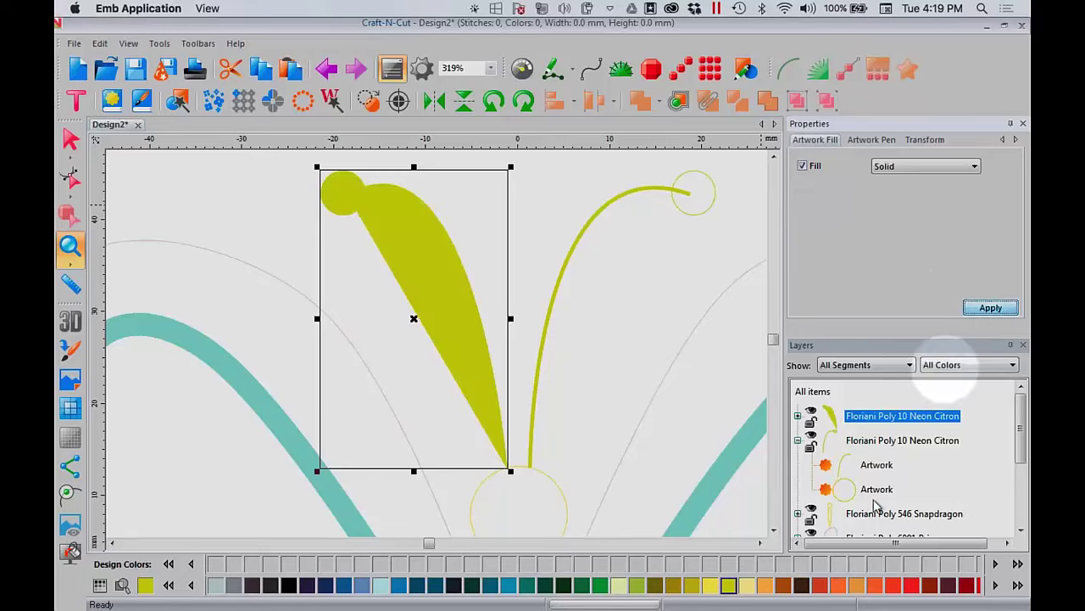
Weld the right antenna to its tip circle and turn on a solid fill for the merged shape
{"action": "left_click", "coordinate": [890, 442]}
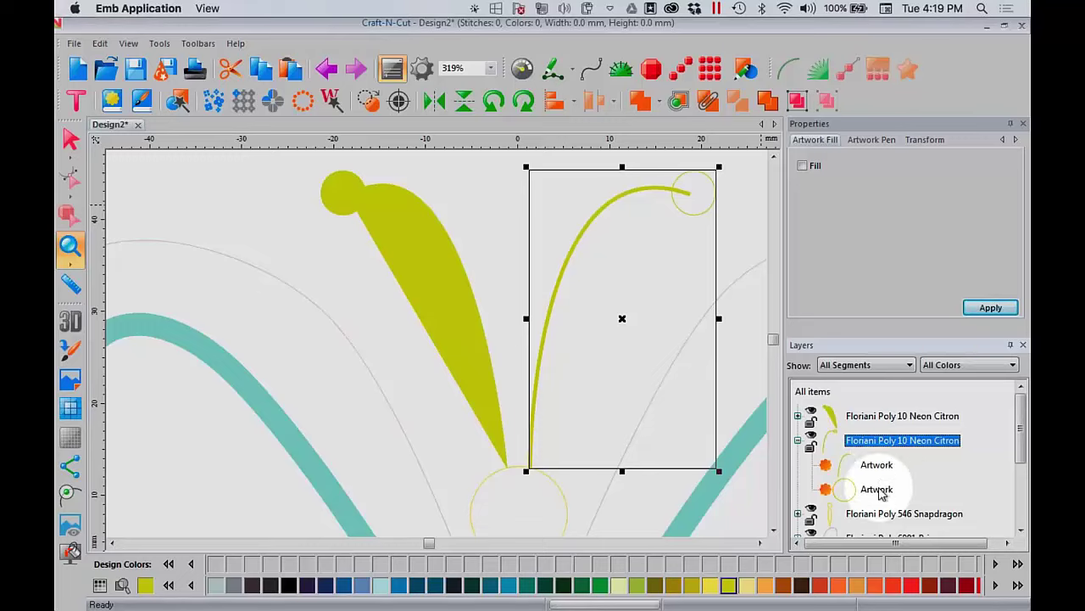
{"action": "left_click", "coordinate": [640, 101]}
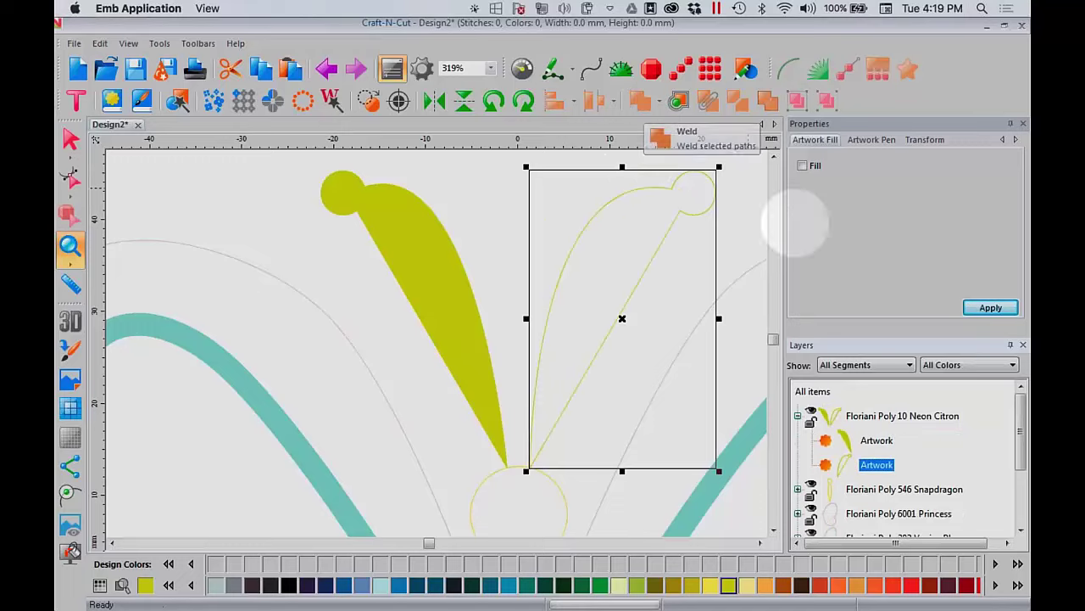
{"action": "left_click", "coordinate": [803, 167]}
{"action": "left_click", "coordinate": [989, 307]}
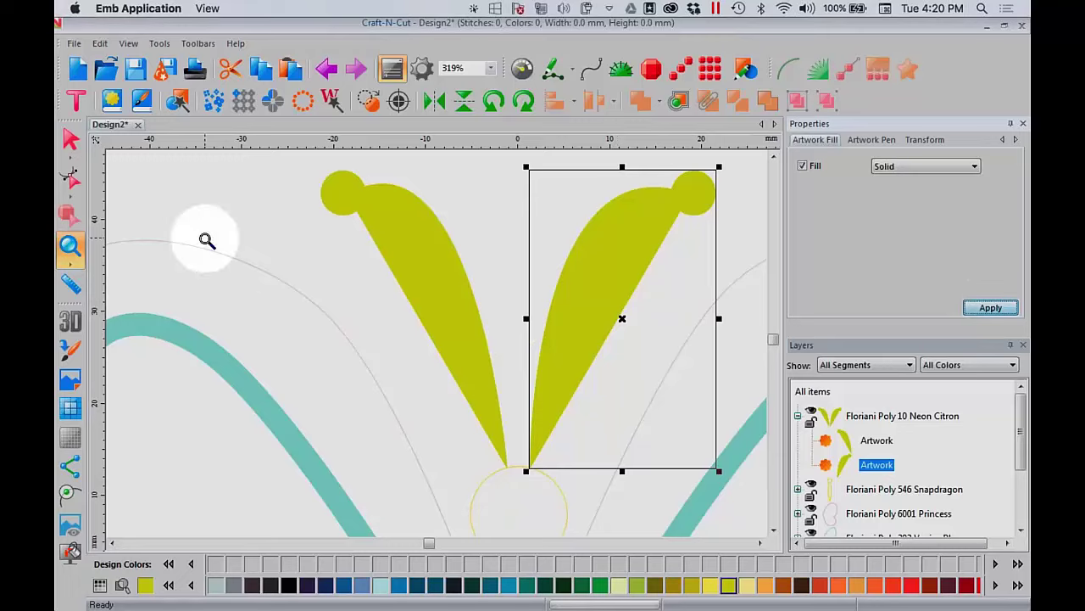
Add points on the right antenna's straight edge and pull it toward the curved edge to form a slim, bent antenna
{"action": "left_click", "coordinate": [72, 182]}
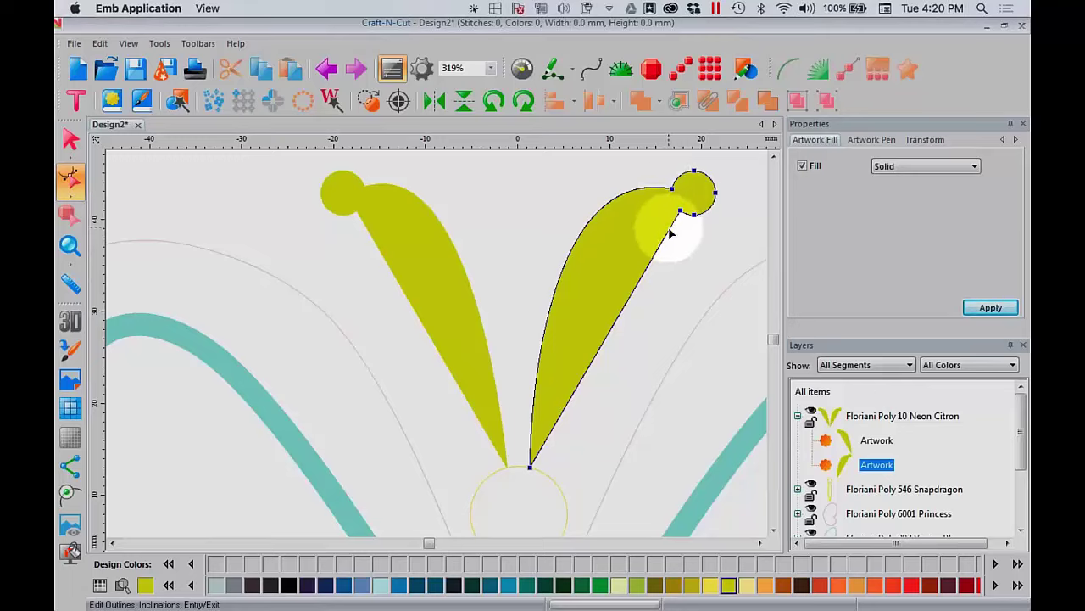
{"action": "right_click", "coordinate": [670, 232]}
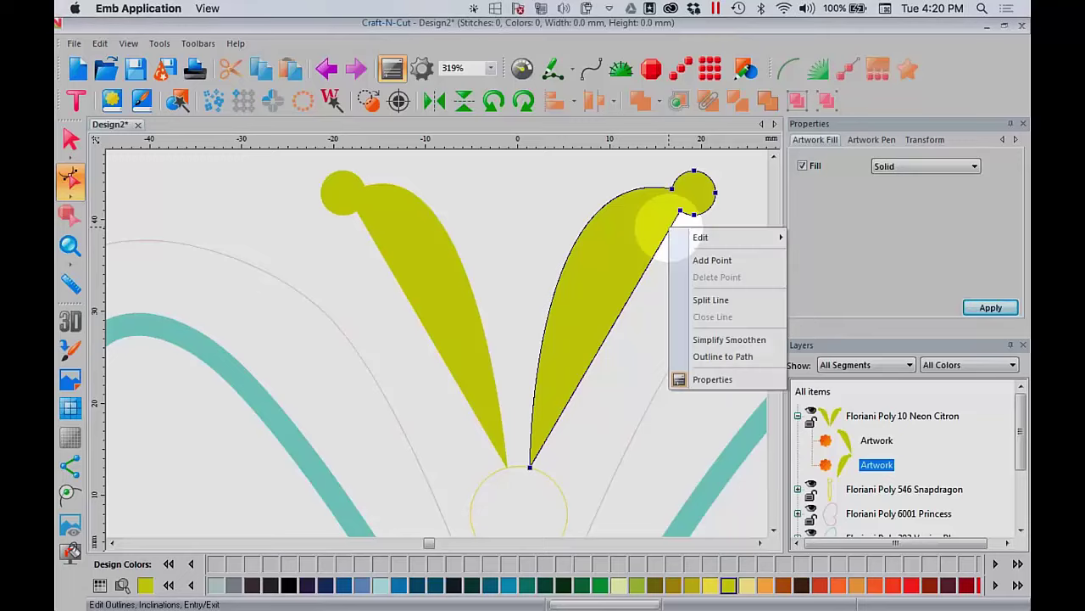
{"action": "left_click", "coordinate": [700, 260]}
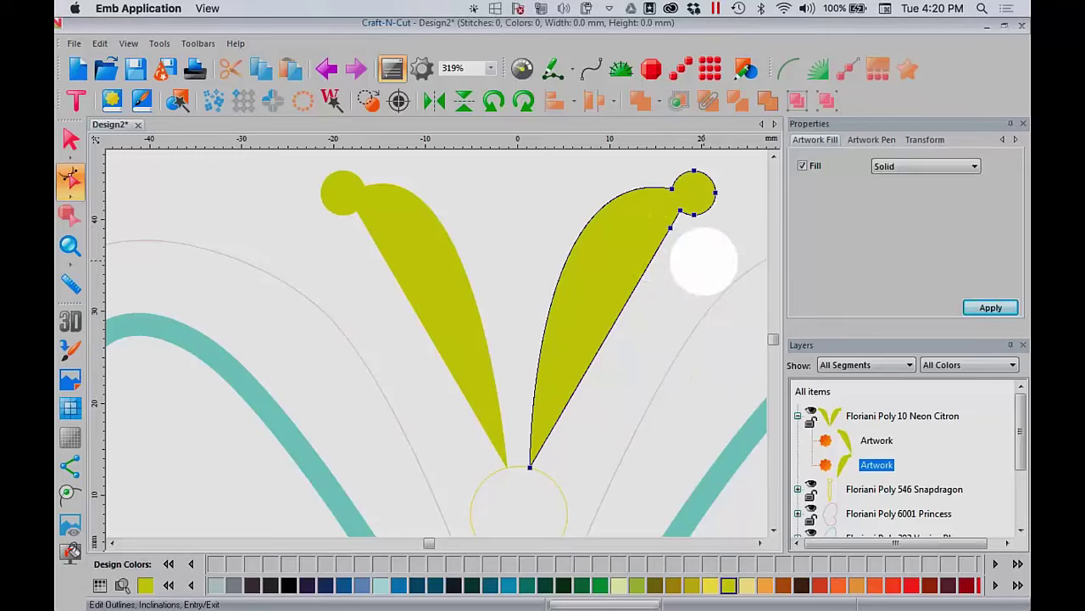
{"action": "right_click", "coordinate": [655, 259]}
{"action": "left_click", "coordinate": [695, 287]}
{"action": "left_click_drag", "start_coordinate": [657, 261], "coordinate": [660, 219]}
{"action": "left_click", "coordinate": [680, 290]}
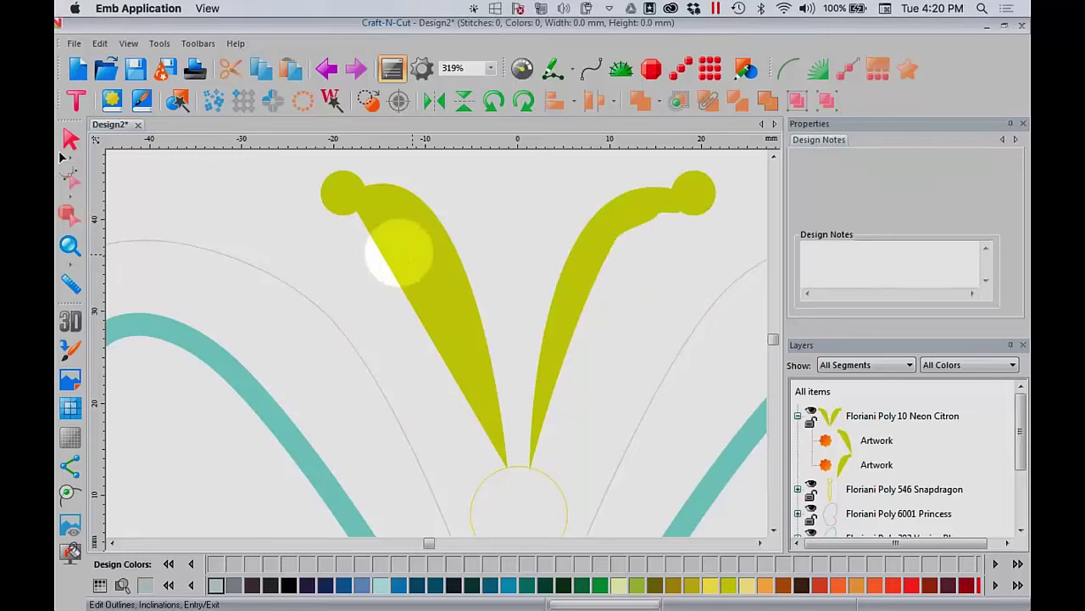
Reshape the left antenna to match by adding points on its straight edge and pulling it toward the curved edge
{"action": "left_click", "coordinate": [882, 466]}
{"action": "left_click", "coordinate": [882, 439]}
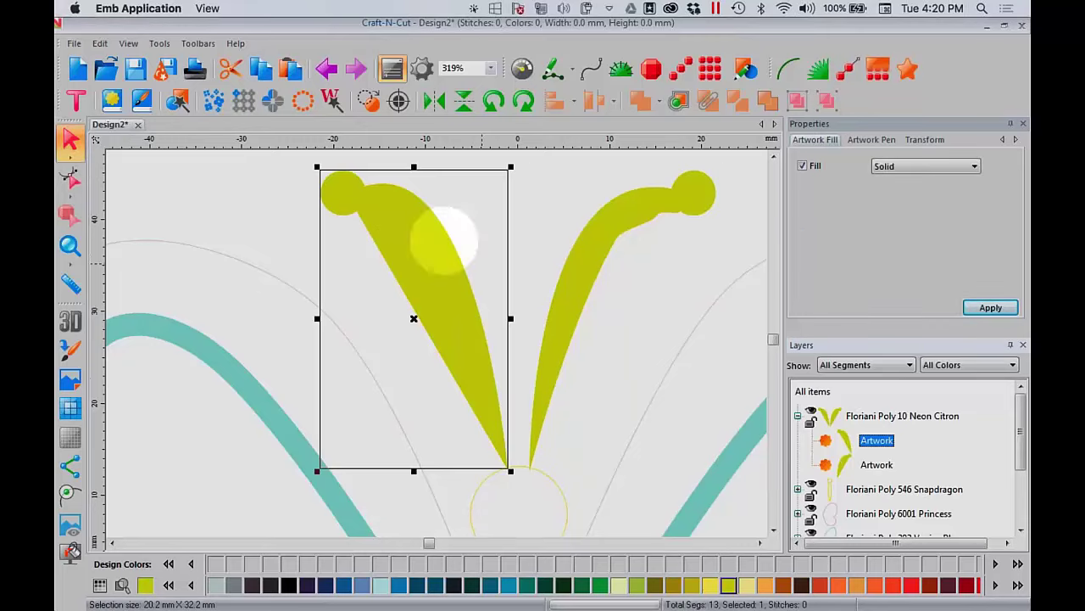
{"action": "left_click", "coordinate": [71, 178]}
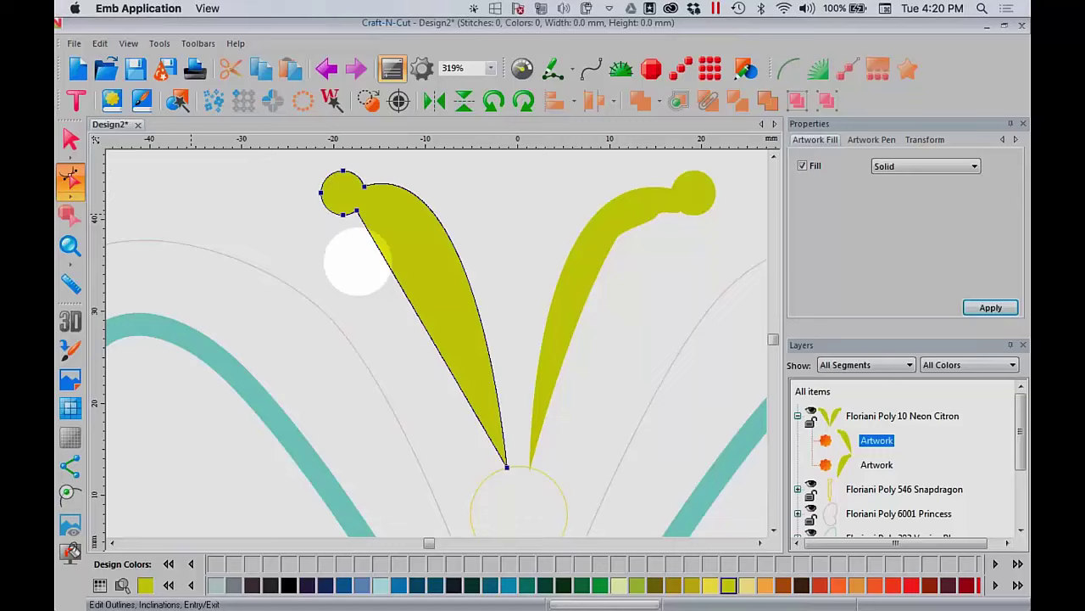
{"action": "right_click", "coordinate": [377, 245]}
{"action": "left_click", "coordinate": [412, 269]}
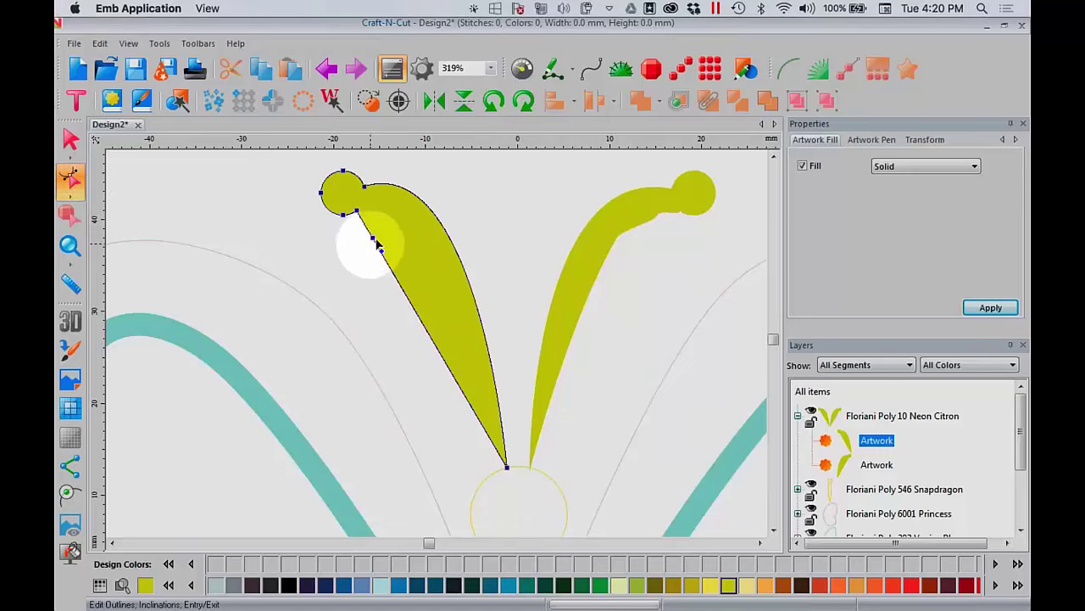
{"action": "left_click_drag", "start_coordinate": [384, 237], "coordinate": [407, 231]}
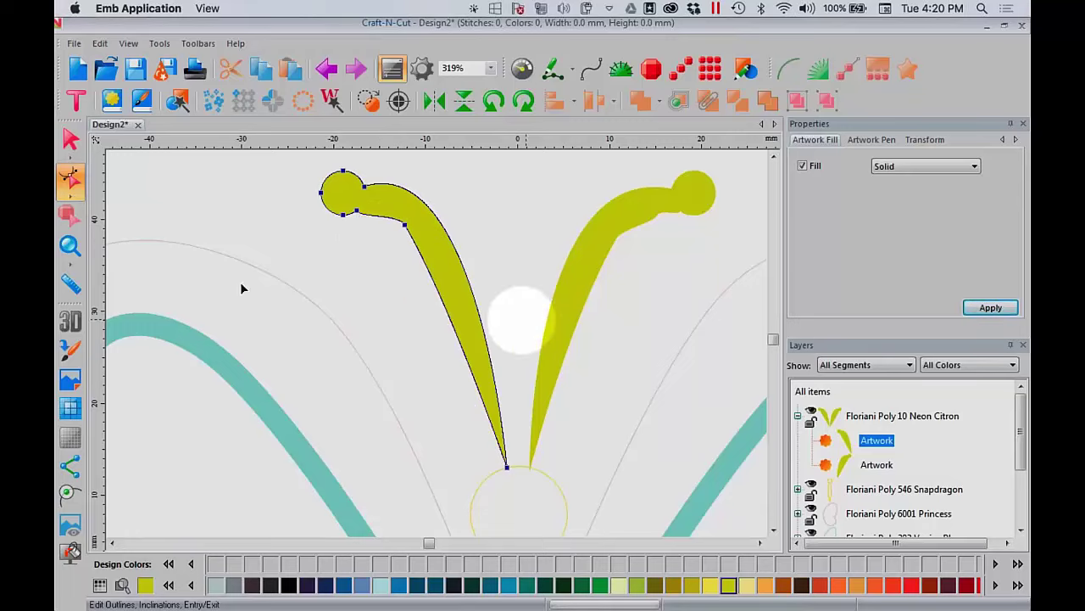
{"action": "left_click", "coordinate": [71, 245]}
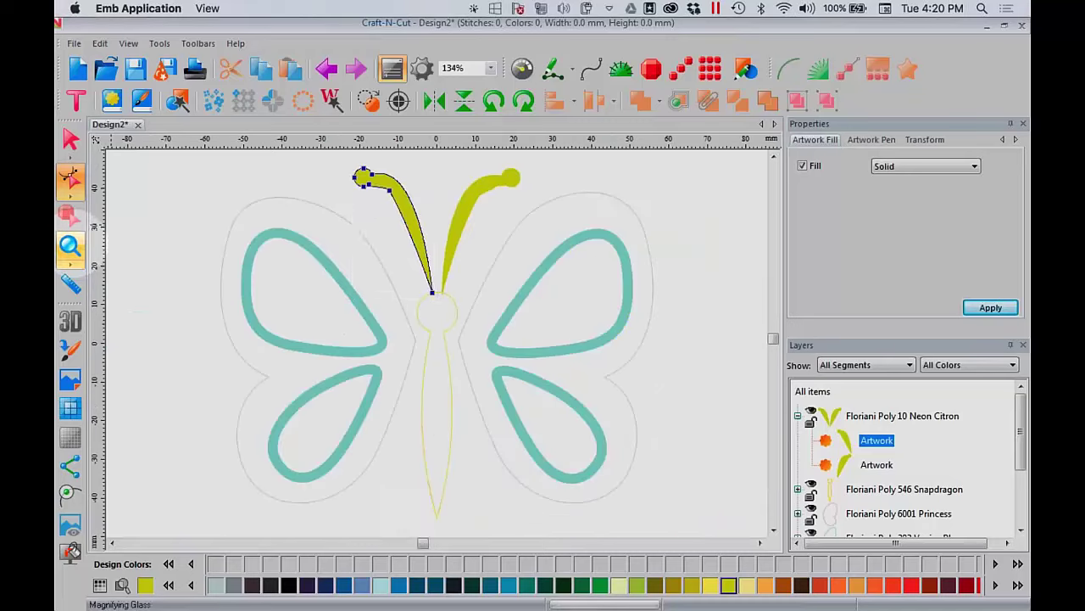
Move both Neon Citron antennae together slightly down so that their tapered ends overlap the head circle
{"action": "left_click", "coordinate": [71, 144]}
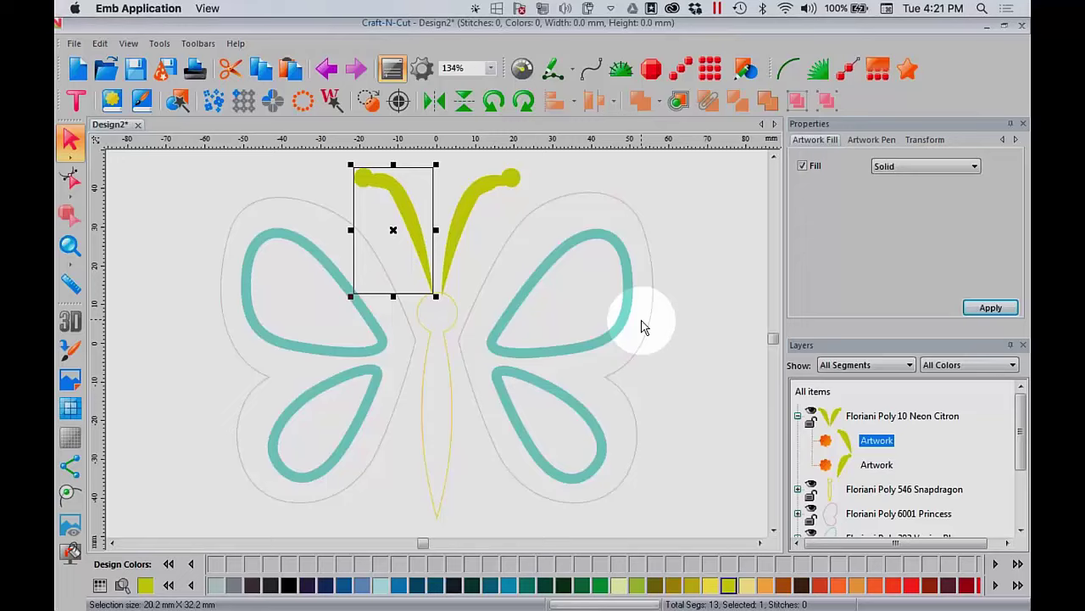
{"action": "left_click", "coordinate": [70, 245]}
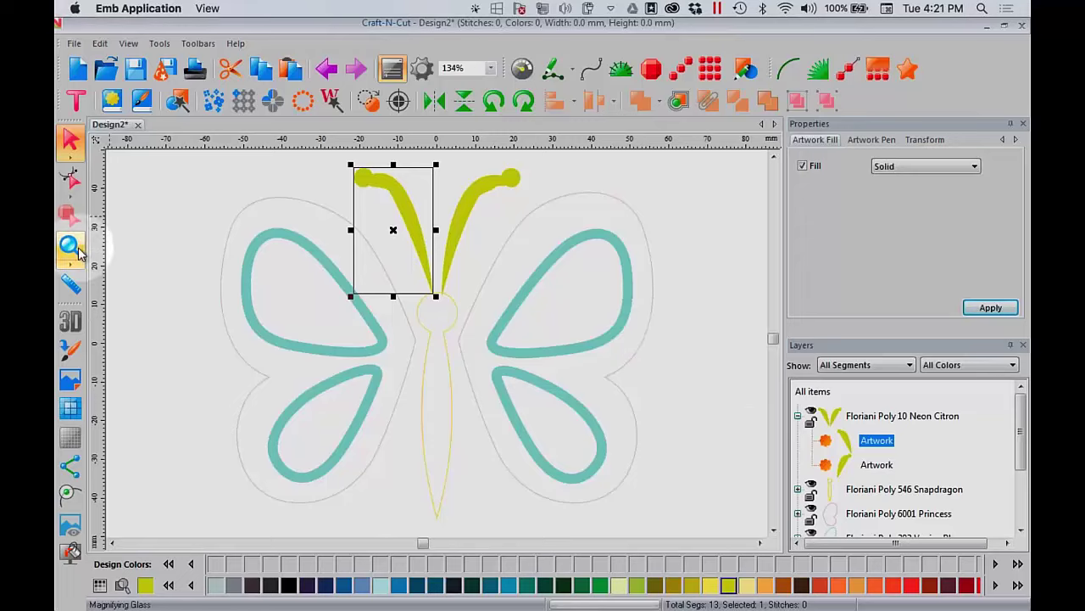
{"action": "left_click_drag", "start_coordinate": [356, 250], "coordinate": [489, 361]}
{"action": "left_click", "coordinate": [856, 415]}
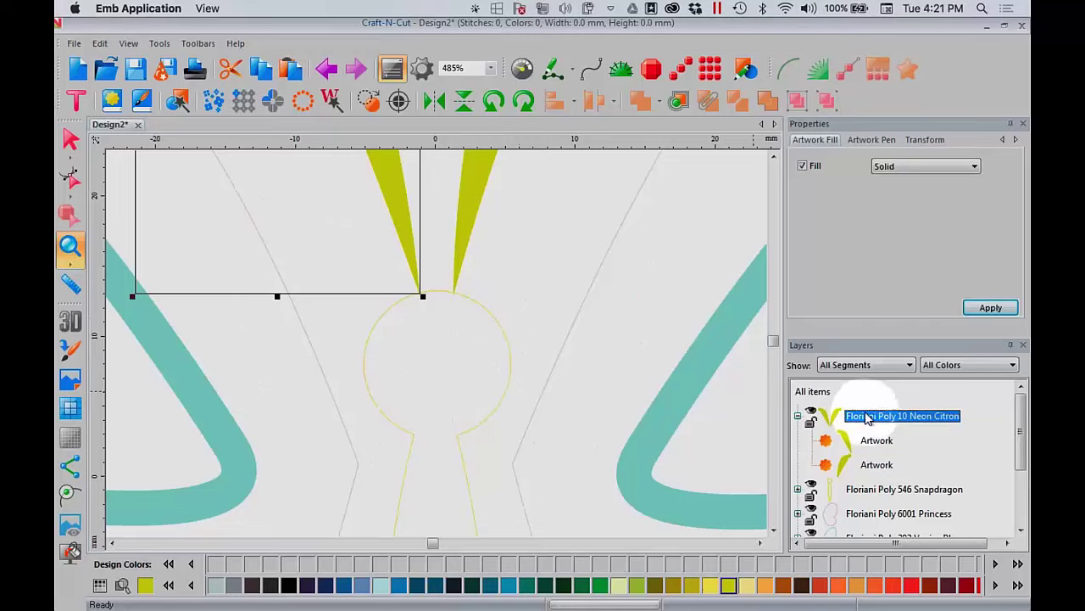
{"action": "left_click", "coordinate": [70, 138]}
{"action": "left_click_drag", "start_coordinate": [424, 229], "coordinate": [462, 232]}
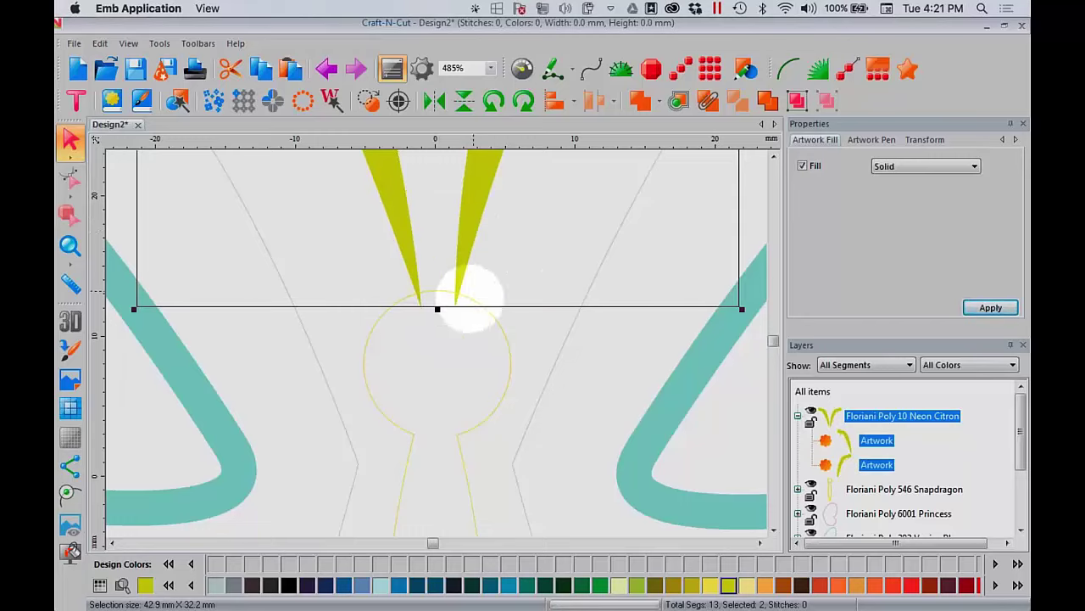
{"action": "left_click", "coordinate": [71, 246]}
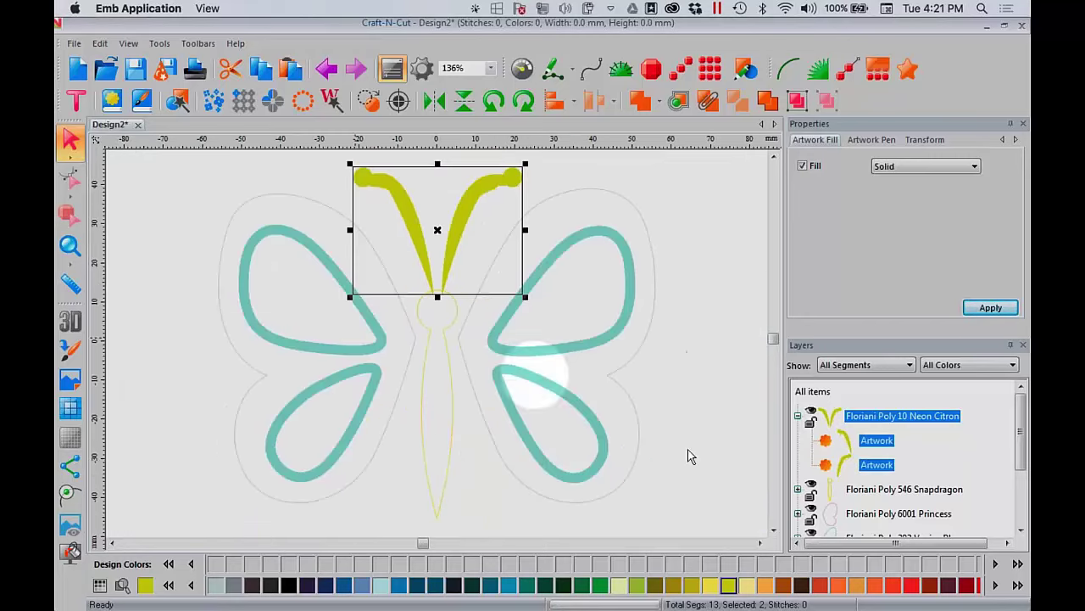
Try welding the antennae to the Snapdragon body, inspect the joints at the head, and undo the weld
{"action": "left_click", "coordinate": [875, 494], "text": "ctrl"}
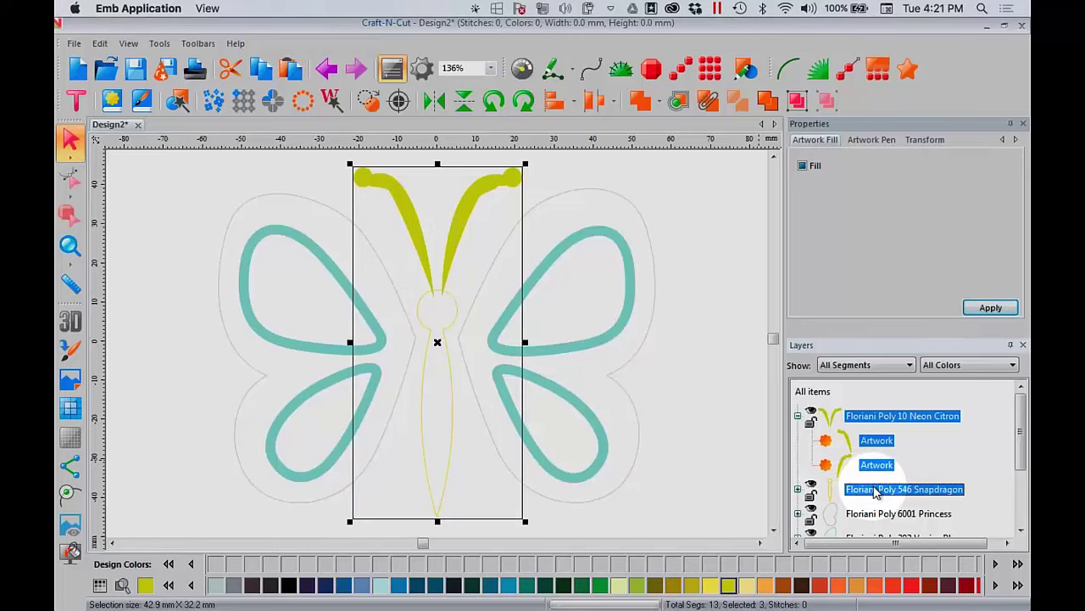
{"action": "left_click", "coordinate": [643, 101]}
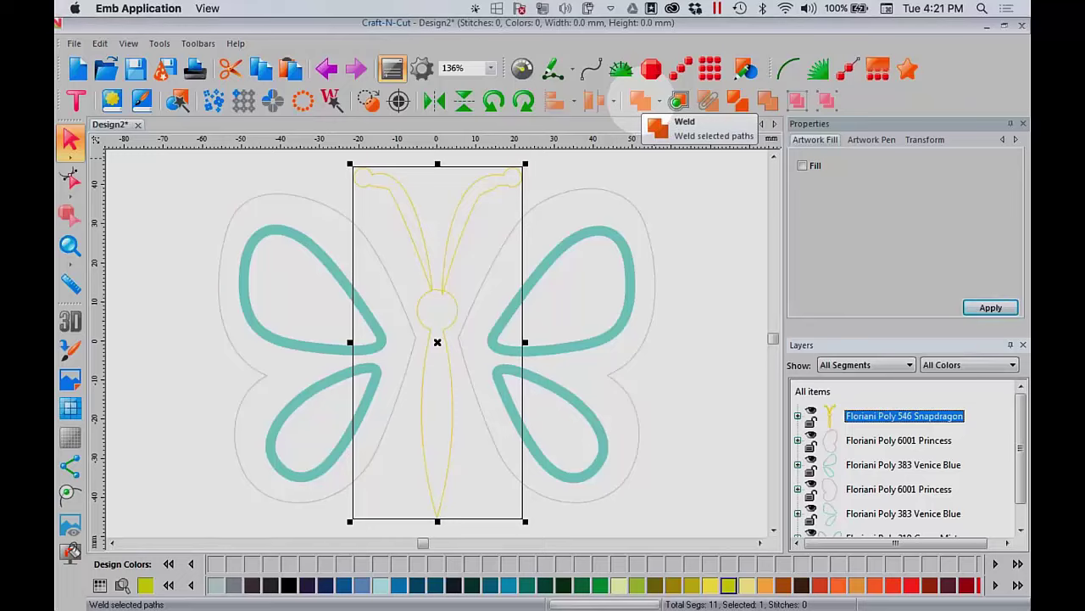
{"action": "left_click", "coordinate": [71, 245]}
{"action": "left_click", "coordinate": [439, 284]}
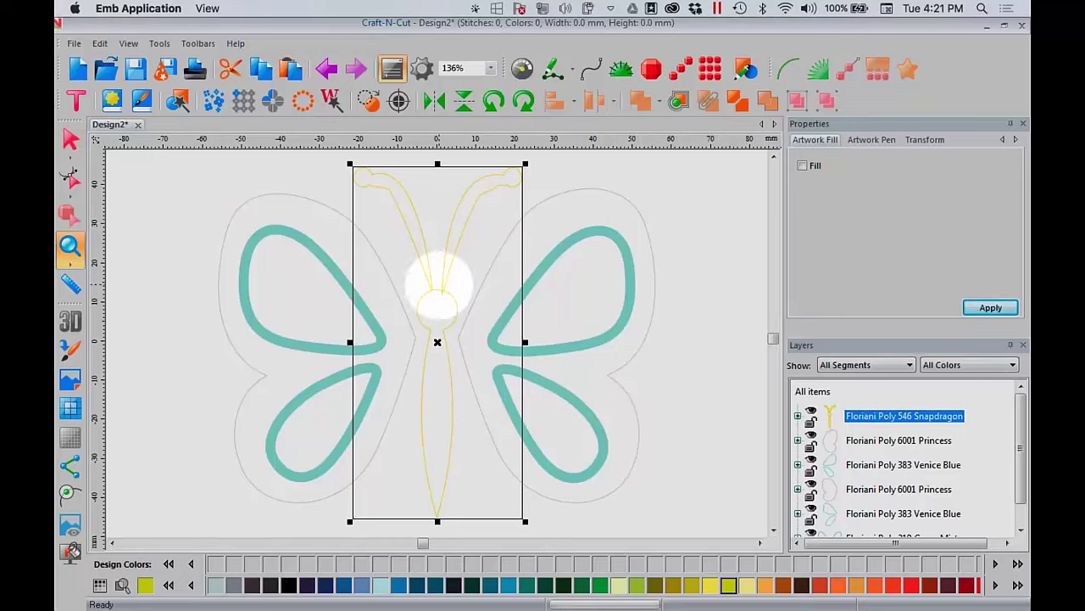
{"action": "left_click", "coordinate": [453, 306]}
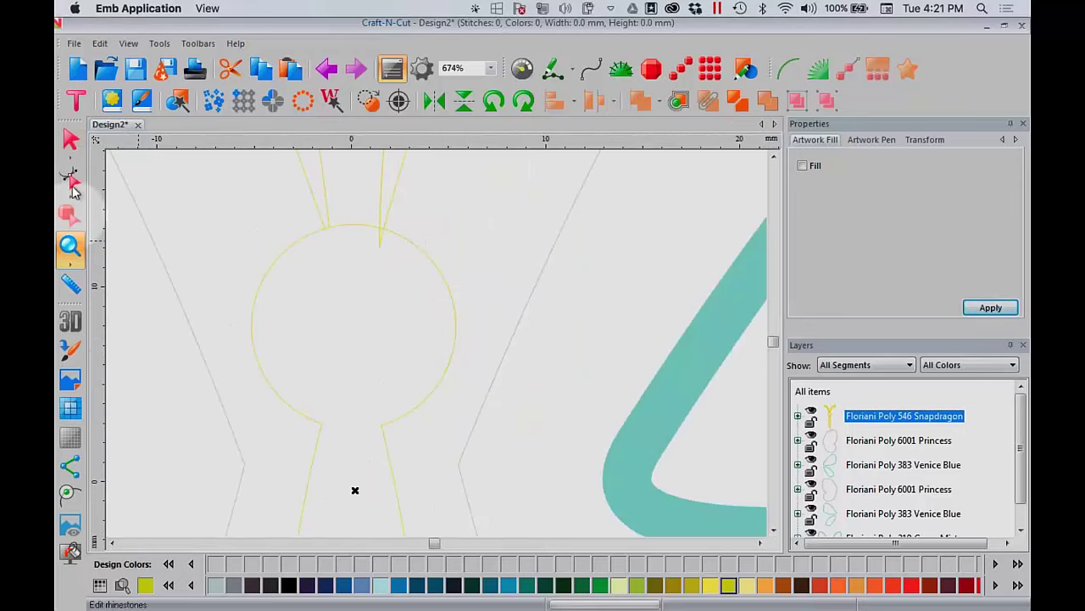
{"action": "left_click", "coordinate": [326, 68]}
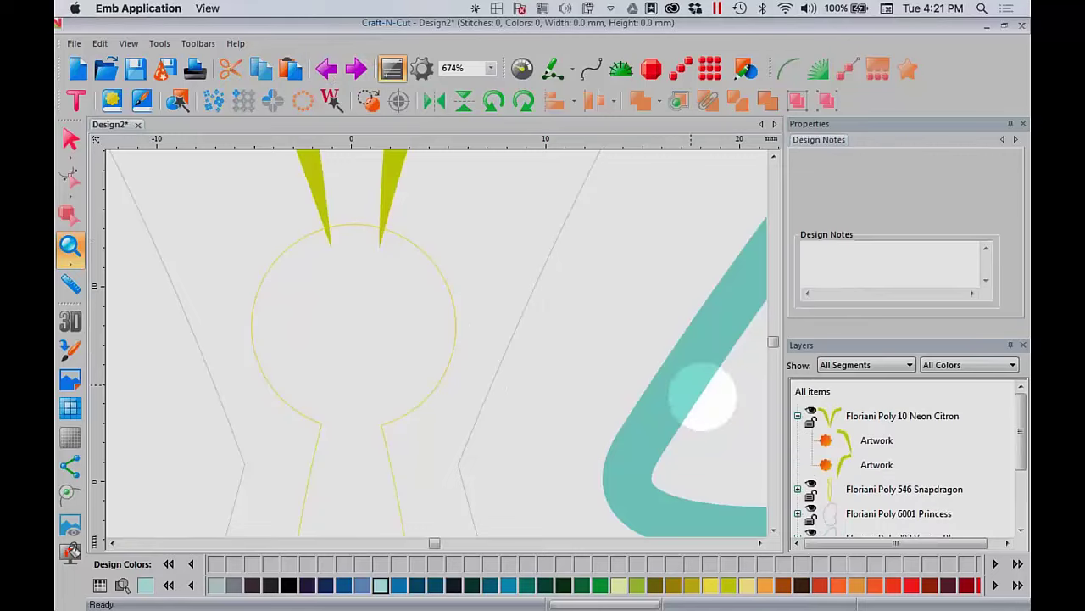
Move both Neon Citron antennae a little further down into the head circle
{"action": "left_click", "coordinate": [851, 415]}
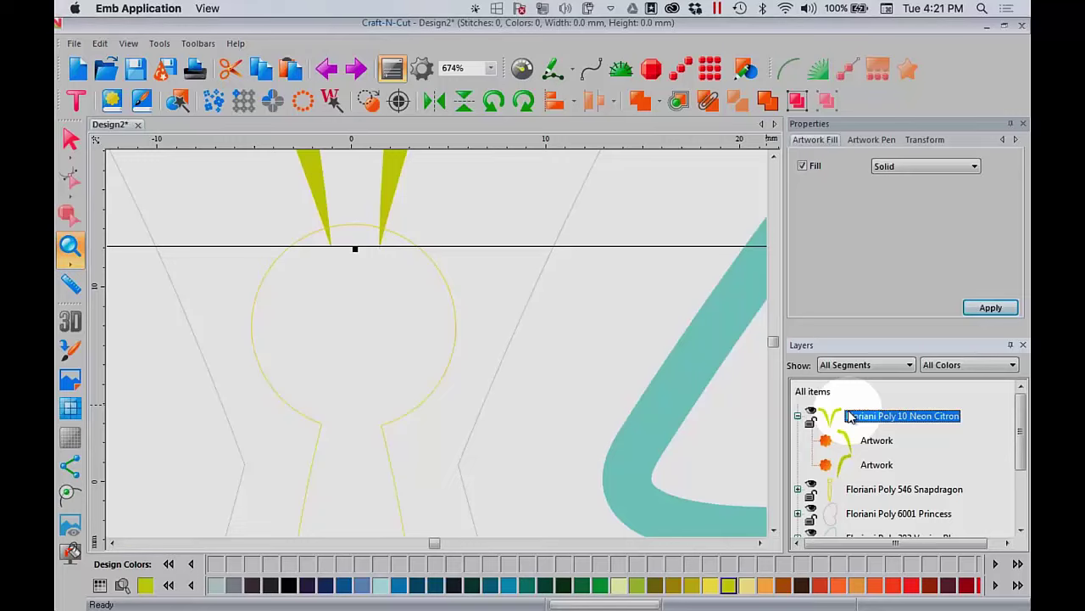
{"action": "key", "text": "Down"}
{"action": "key", "text": "Down"}
{"action": "key", "text": "Up"}
{"action": "key", "text": "Up"}
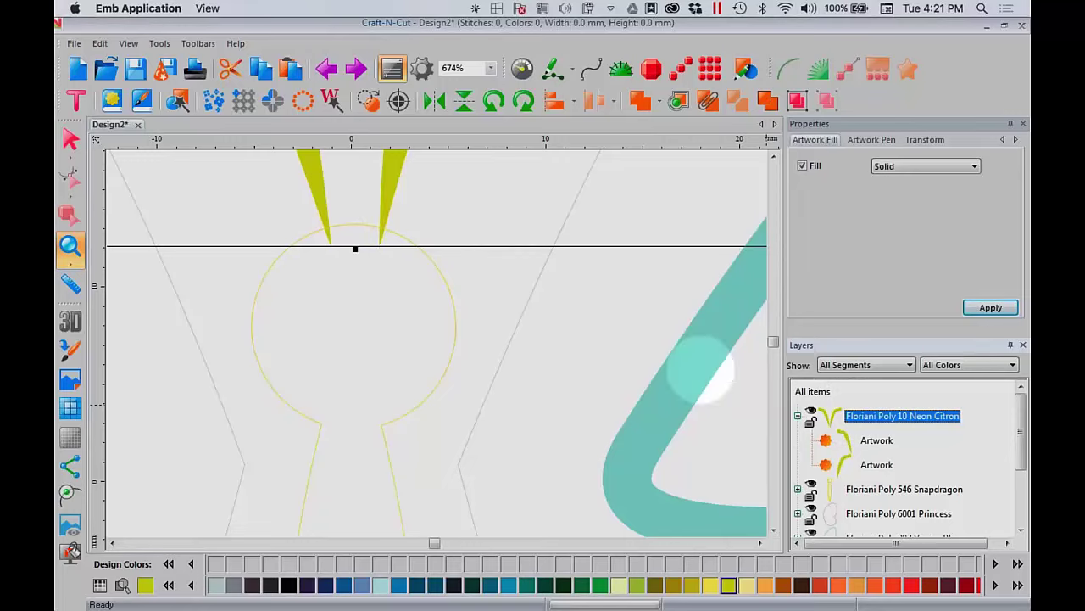
{"action": "left_click", "coordinate": [389, 208]}
{"action": "left_click", "coordinate": [70, 138]}
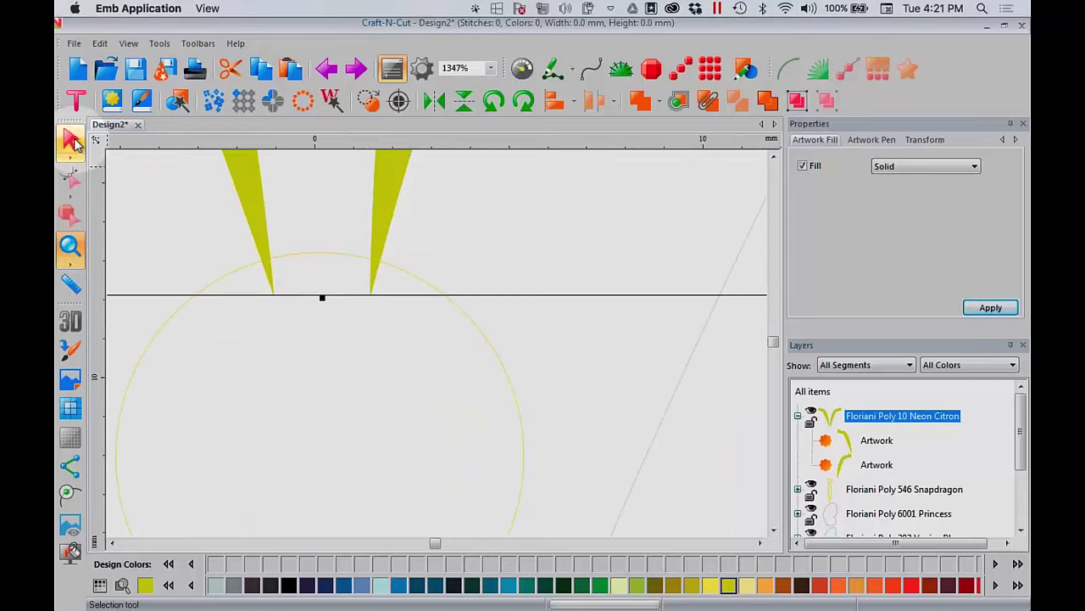
{"action": "left_click_drag", "start_coordinate": [380, 226], "coordinate": [377, 242]}
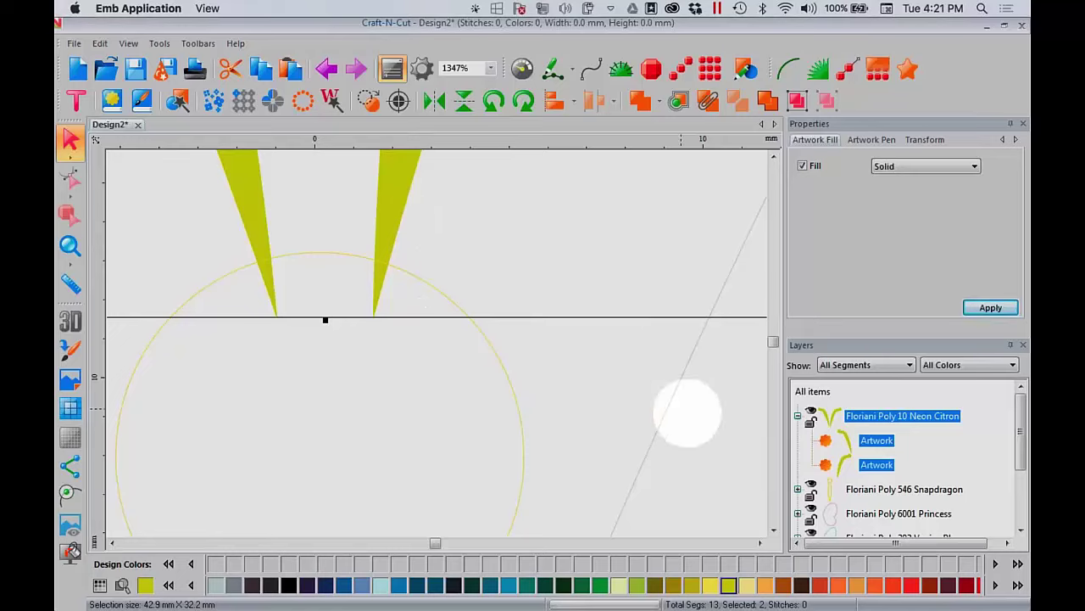
Weld the repositioned antennae and the Snapdragon body into one outline
{"action": "left_click", "coordinate": [878, 491], "text": "ctrl"}
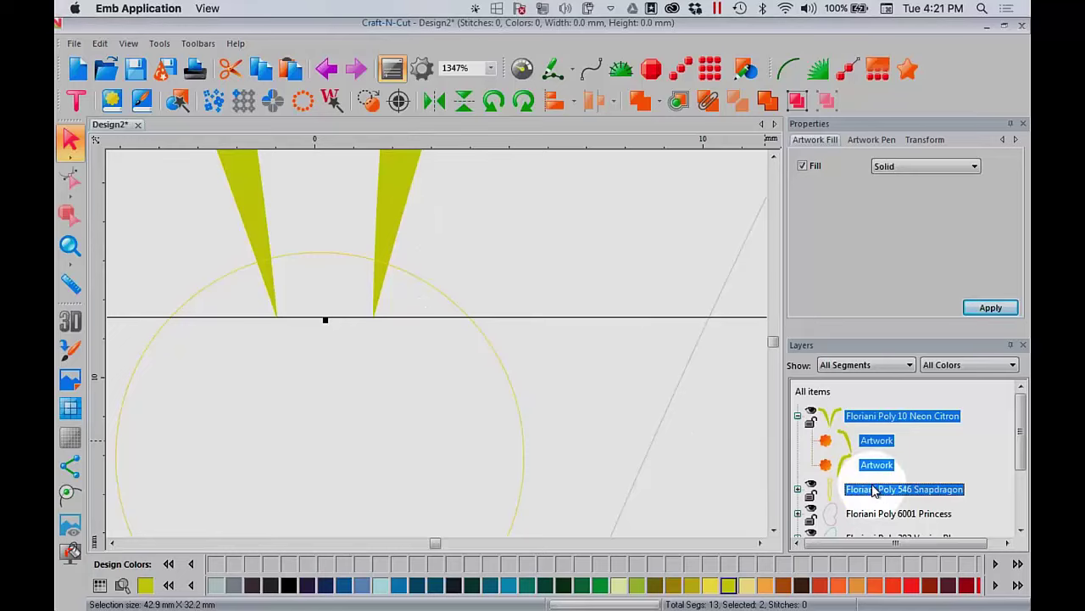
{"action": "left_click", "coordinate": [643, 101]}
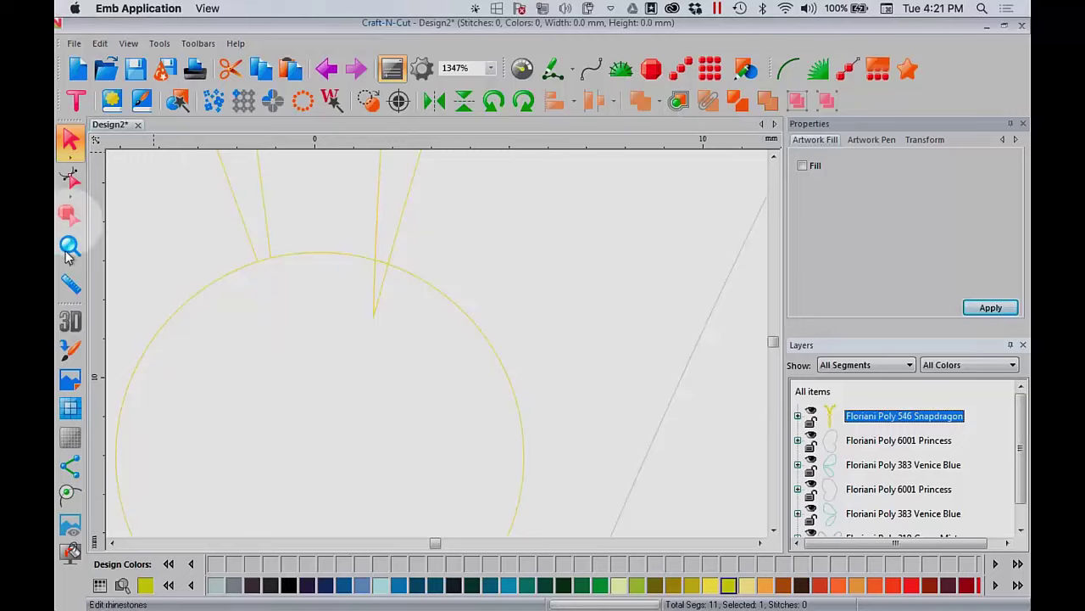
{"action": "left_click", "coordinate": [70, 246]}
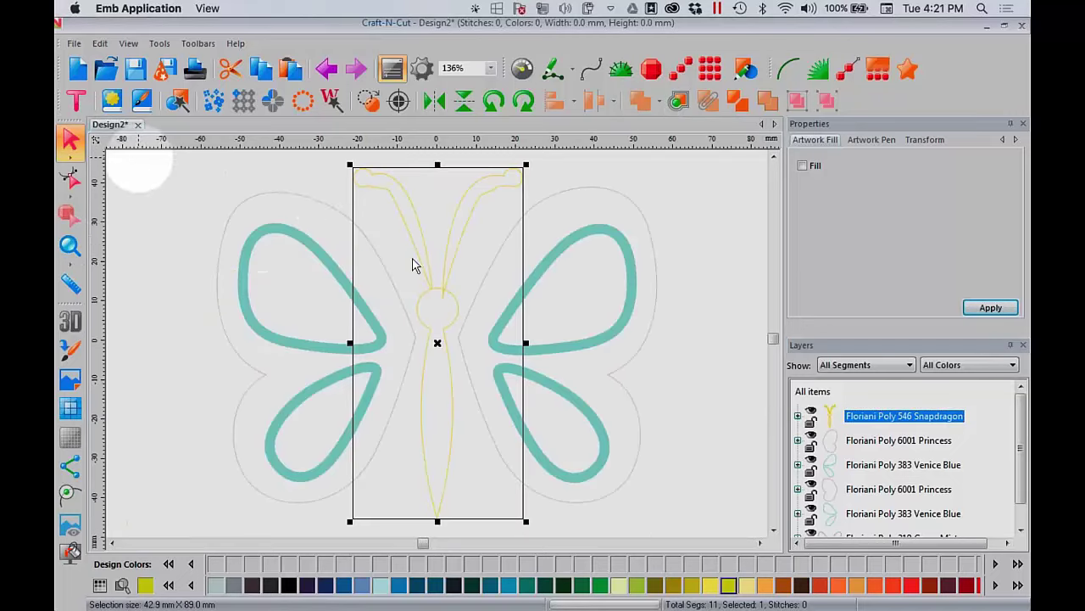
Undo the last weld and shift both Neon Citron antennae further down so their tips sit well inside the head circle
{"action": "left_click", "coordinate": [326, 69]}
{"action": "left_click", "coordinate": [874, 415]}
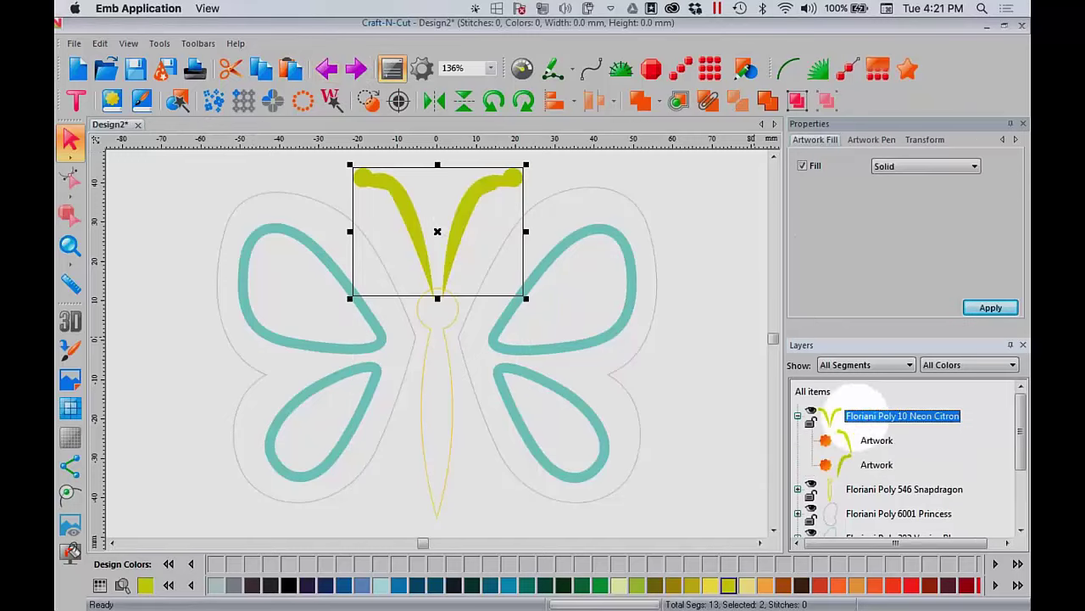
{"action": "left_click", "coordinate": [471, 224]}
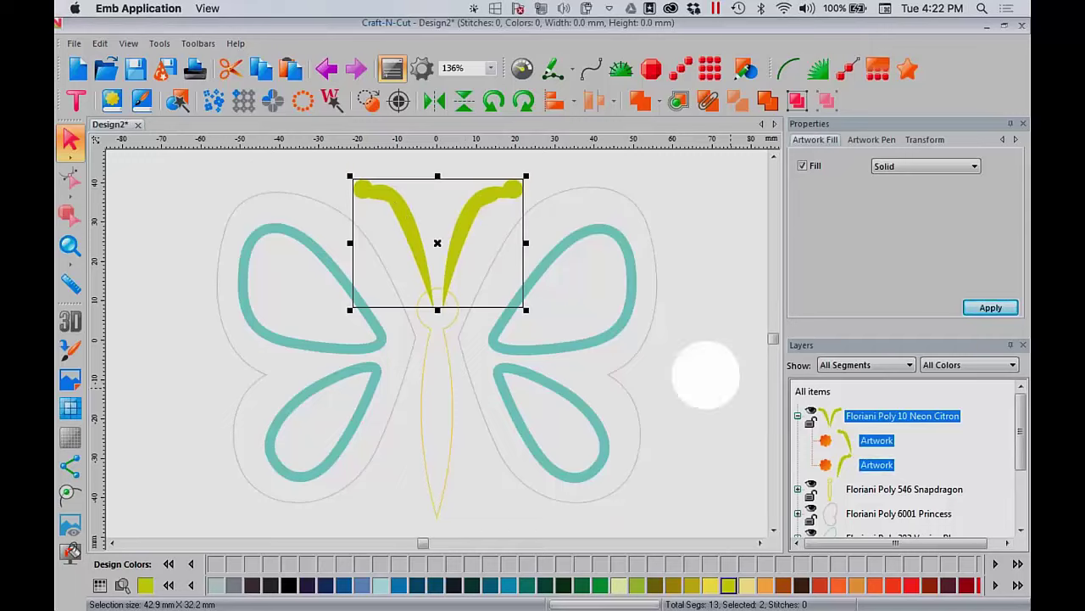
Weld the lowered antennae with the Snapdragon body and give the resulting shape a solid fill
{"action": "left_click", "coordinate": [884, 491], "text": "ctrl"}
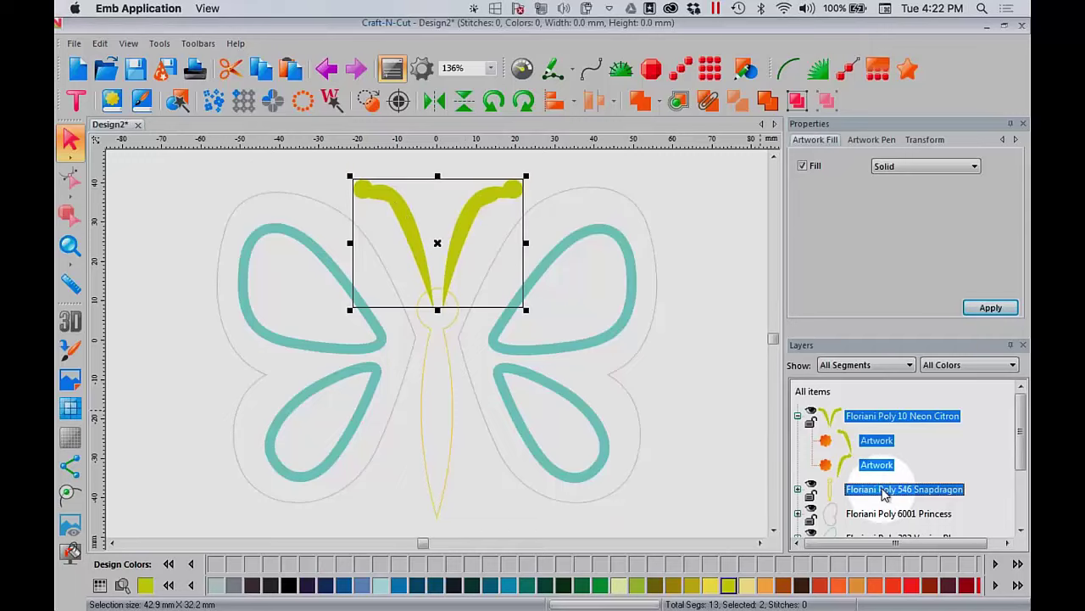
{"action": "left_click", "coordinate": [641, 101]}
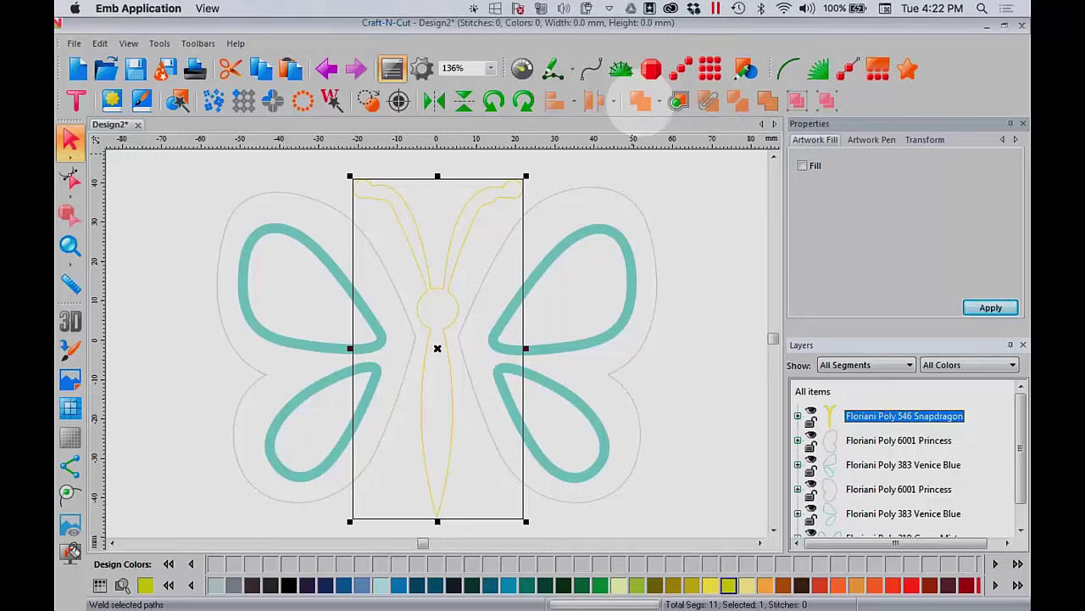
{"action": "left_click", "coordinate": [802, 165]}
{"action": "left_click", "coordinate": [990, 307]}
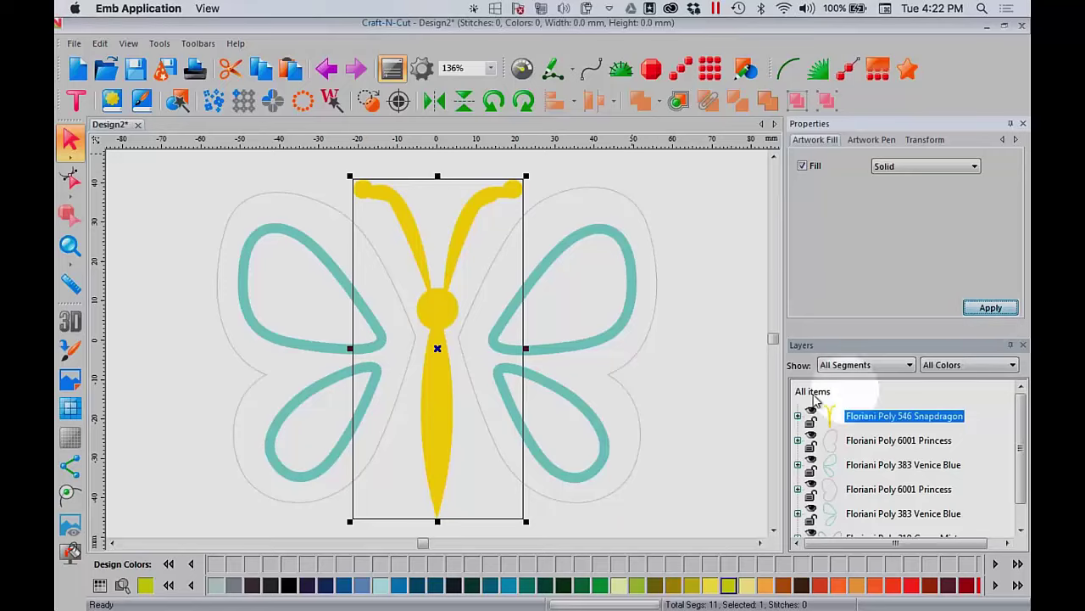
{"action": "left_click", "coordinate": [716, 397]}
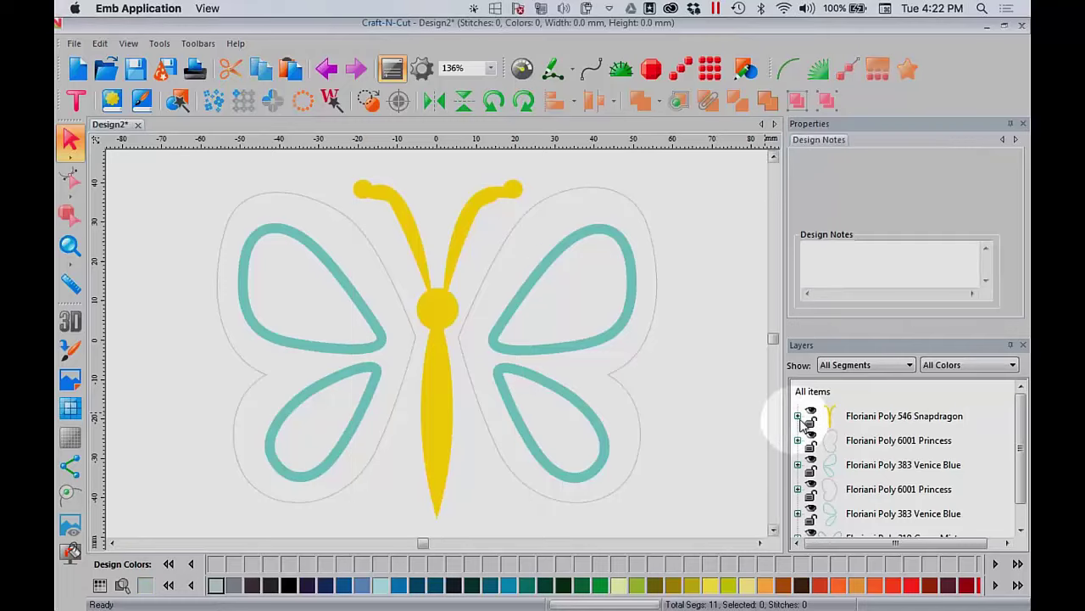
Turn the fill of the welded Snapdragon shape off and back on to compare its outline and solid views
{"action": "left_click", "coordinate": [860, 416]}
{"action": "left_click", "coordinate": [802, 165]}
{"action": "left_click", "coordinate": [988, 308]}
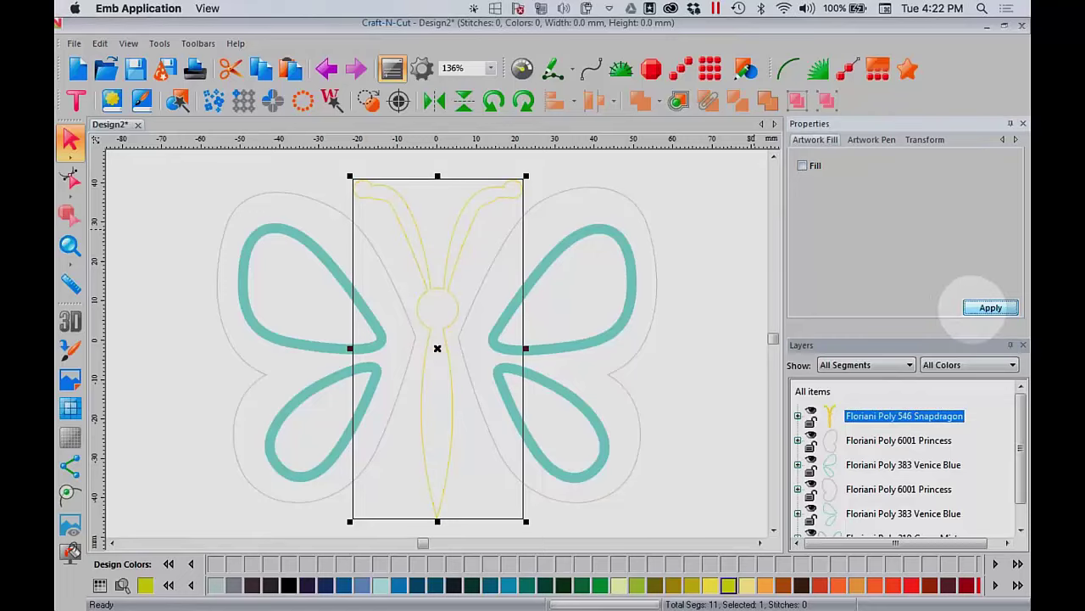
{"action": "left_click", "coordinate": [802, 165]}
{"action": "left_click", "coordinate": [990, 308]}
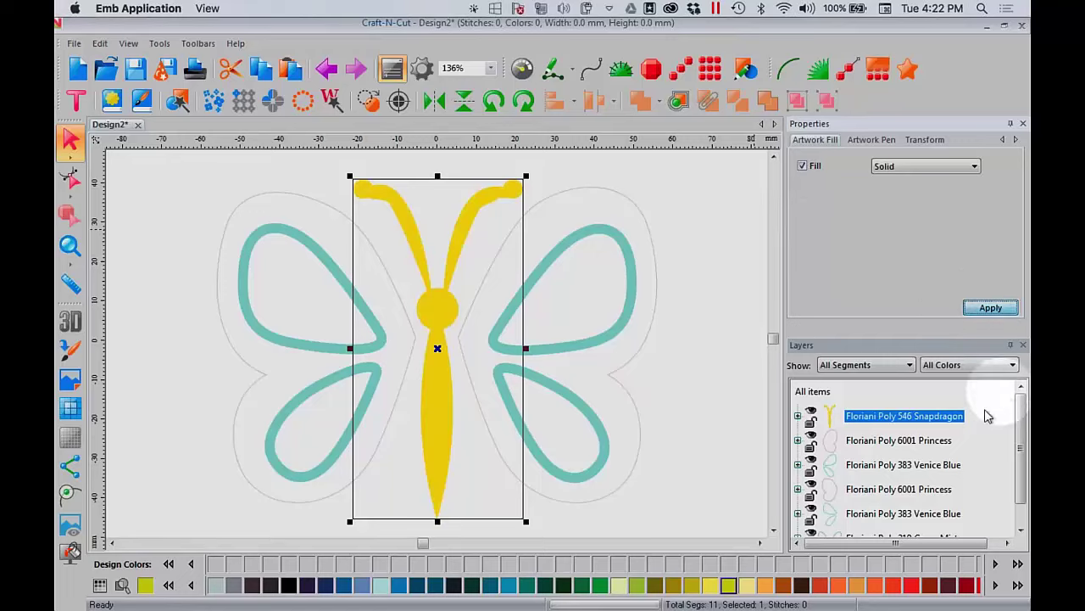
Apply a solid fill to all items of the butterfly design
{"action": "left_click", "coordinate": [812, 392]}
{"action": "left_click", "coordinate": [802, 166]}
{"action": "left_click", "coordinate": [989, 307]}
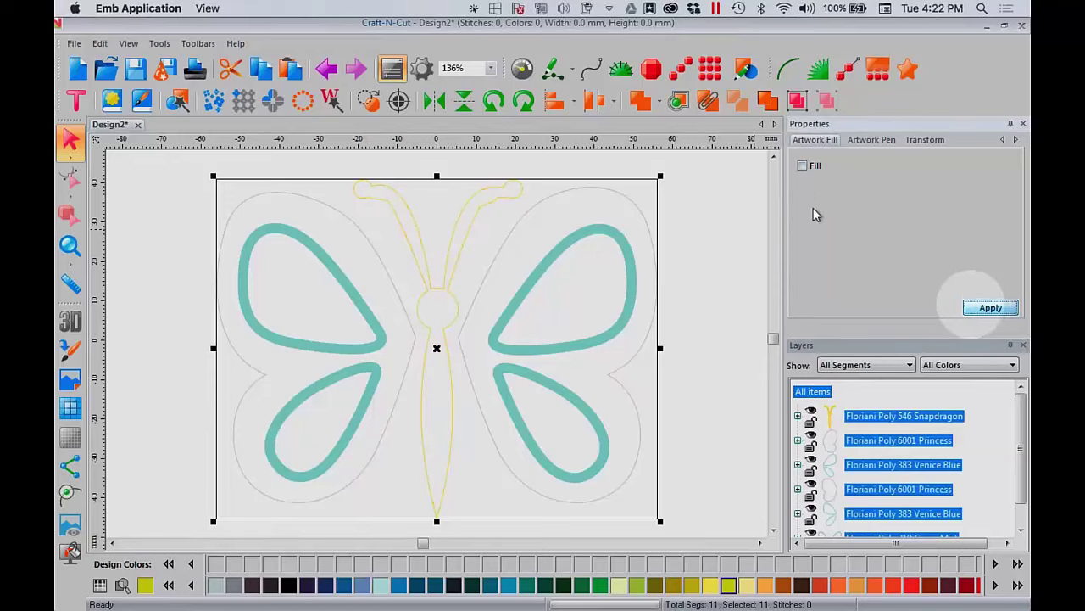
{"action": "left_click", "coordinate": [802, 166]}
{"action": "left_click", "coordinate": [989, 307]}
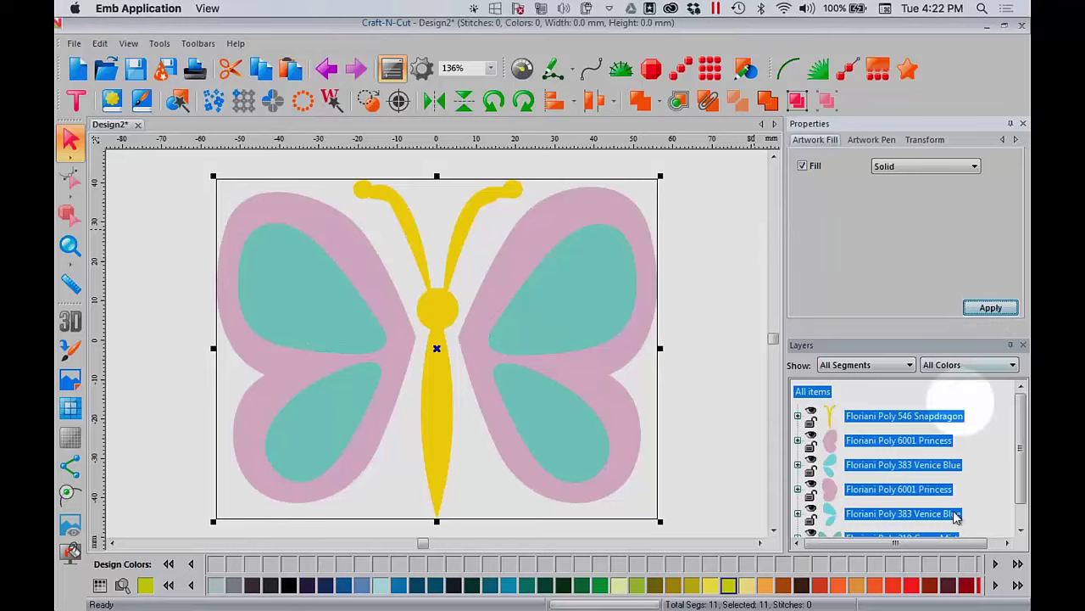
{"action": "left_click", "coordinate": [715, 449]}
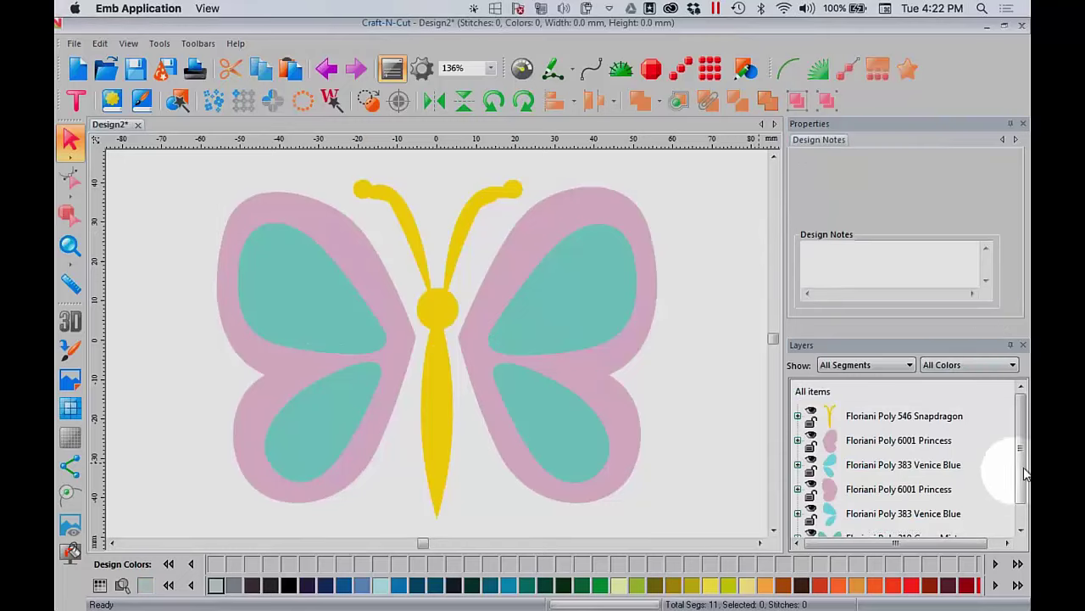
Combine the two Floriani Poly 6001 Princess wing shapes into one object
{"action": "left_click", "coordinate": [1023, 516]}
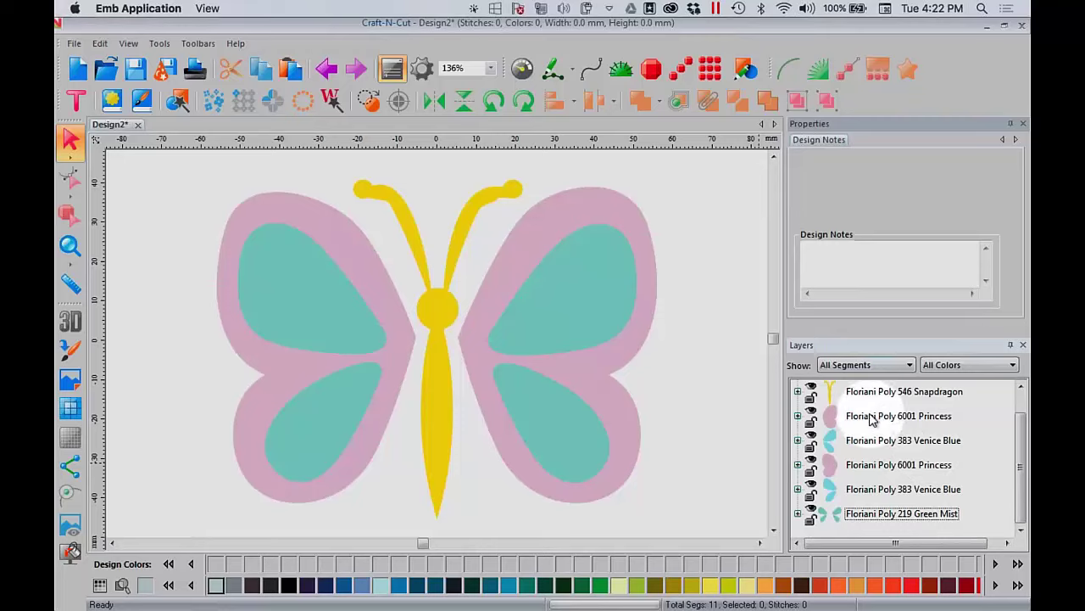
{"action": "left_click", "coordinate": [924, 417]}
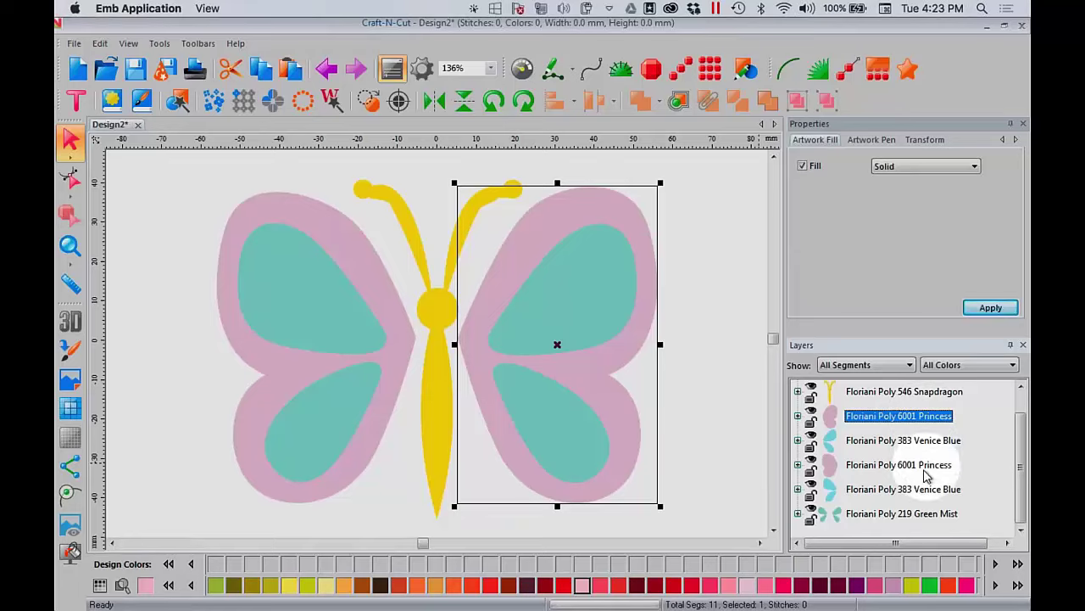
{"action": "left_click", "coordinate": [923, 465], "text": "ctrl"}
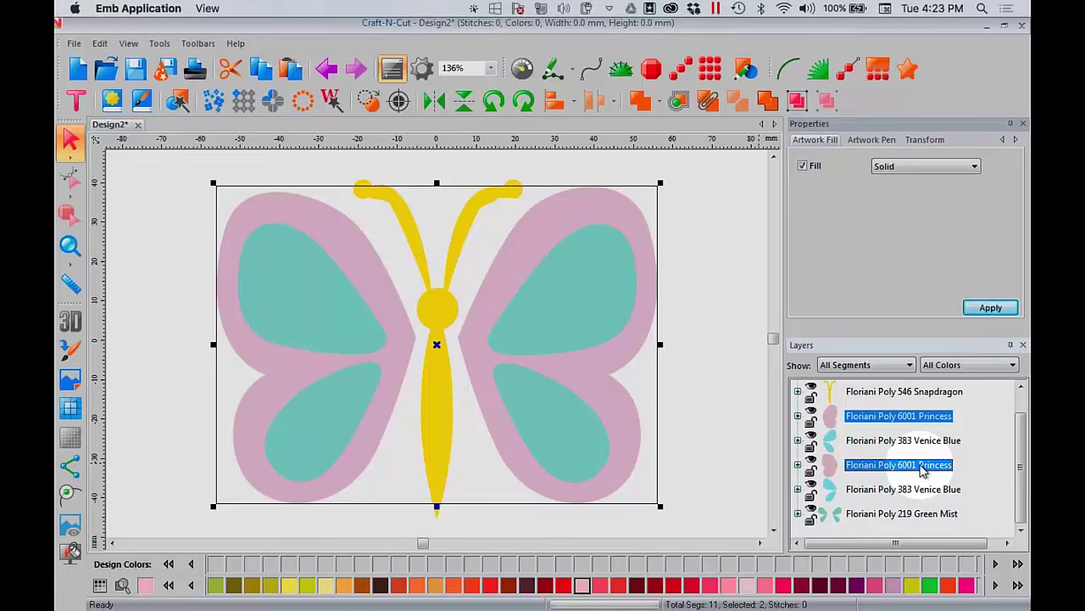
{"action": "left_click", "coordinate": [710, 103]}
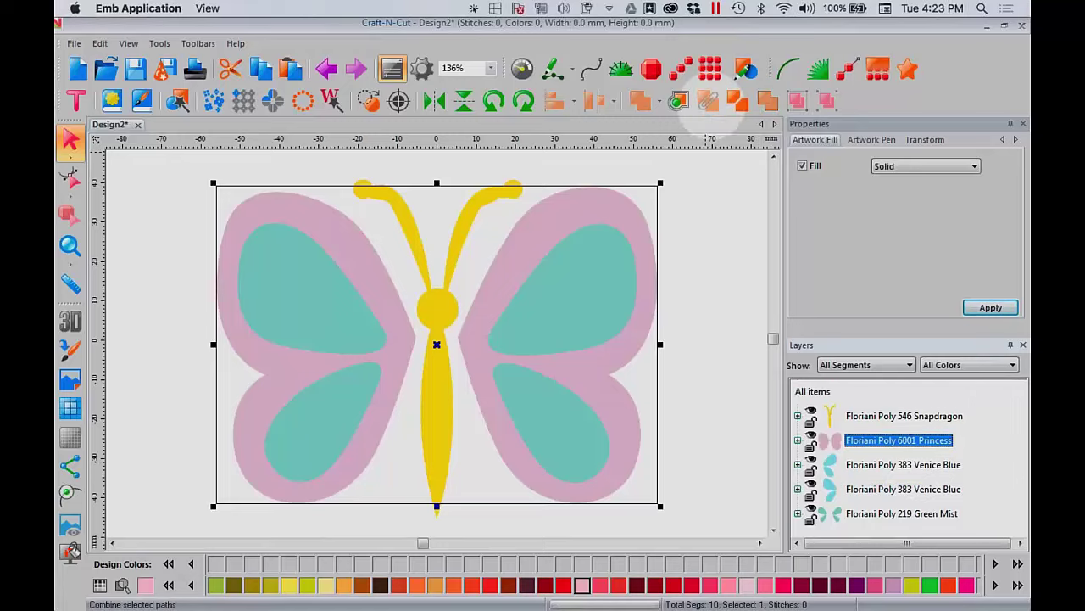
Combine the two Floriani Poly 383 Venice Blue layers of inner wing shapes into one object
{"action": "left_click", "coordinate": [867, 471]}
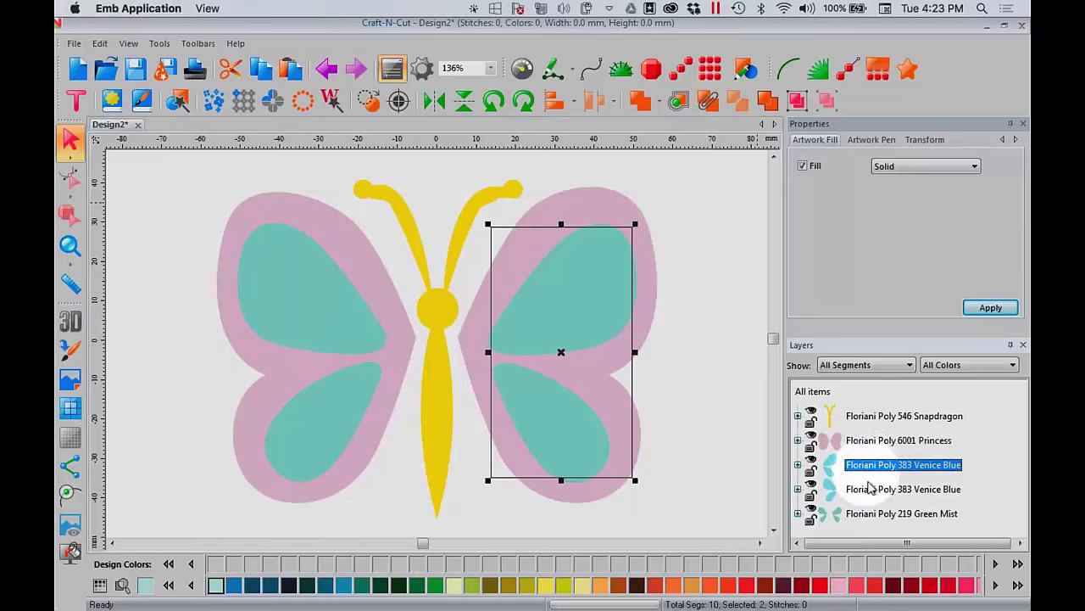
{"action": "left_click", "coordinate": [874, 492], "text": "ctrl"}
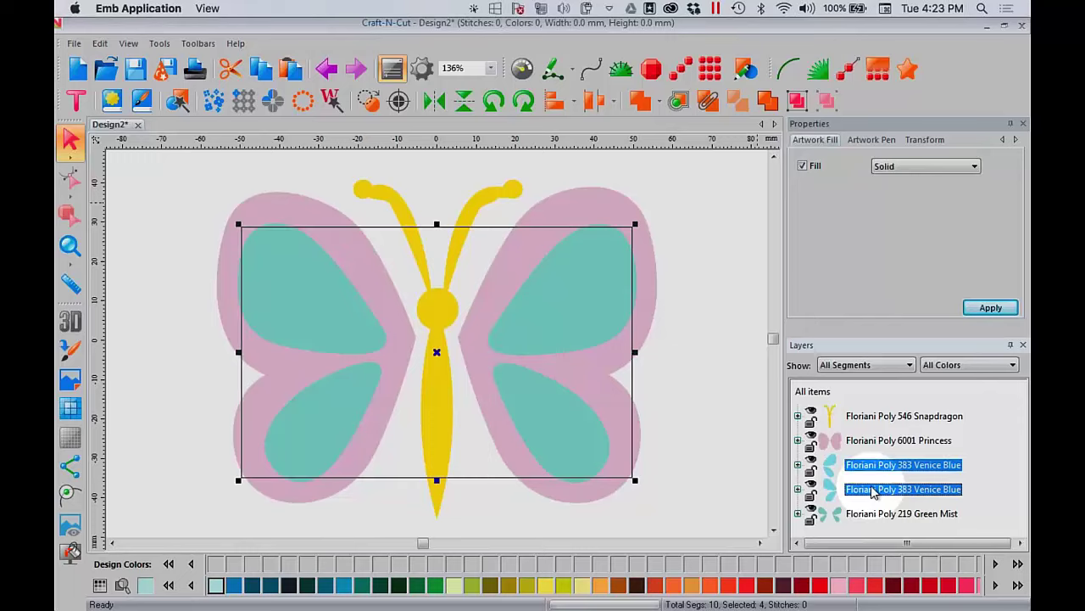
{"action": "left_click", "coordinate": [708, 101]}
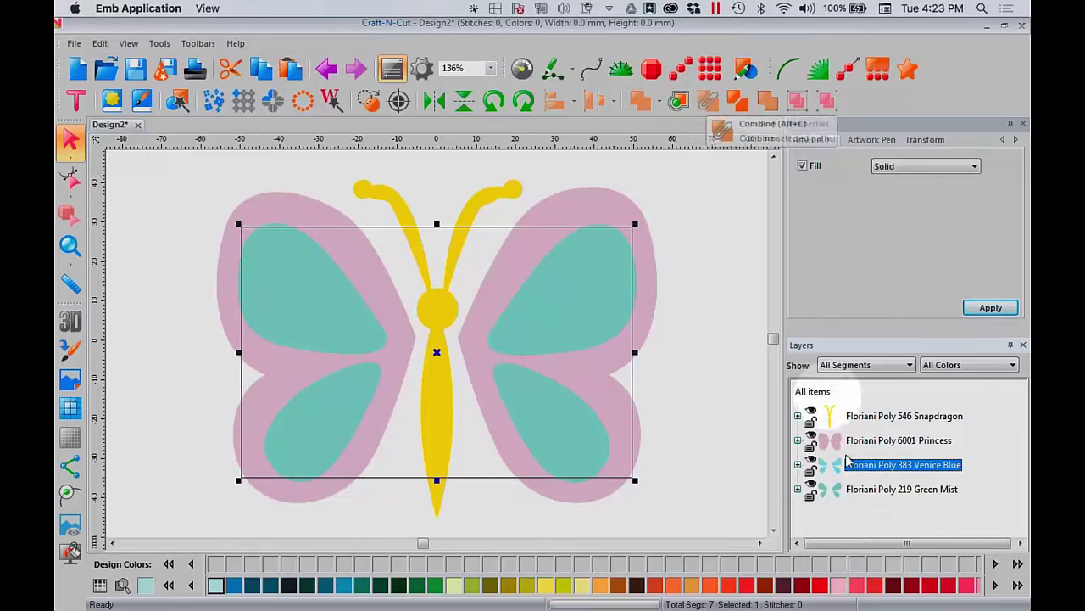
Move the Floriani Poly 219 Green Mist layer up one place, ahead of the Venice Blue layer
{"action": "left_click", "coordinate": [876, 492]}
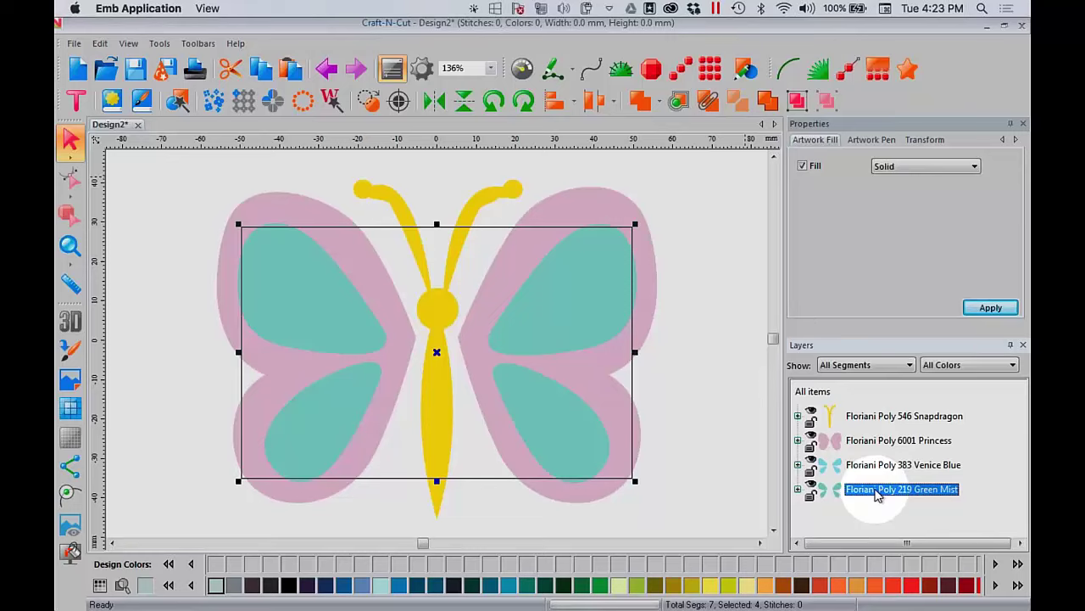
{"action": "right_click", "coordinate": [878, 494]}
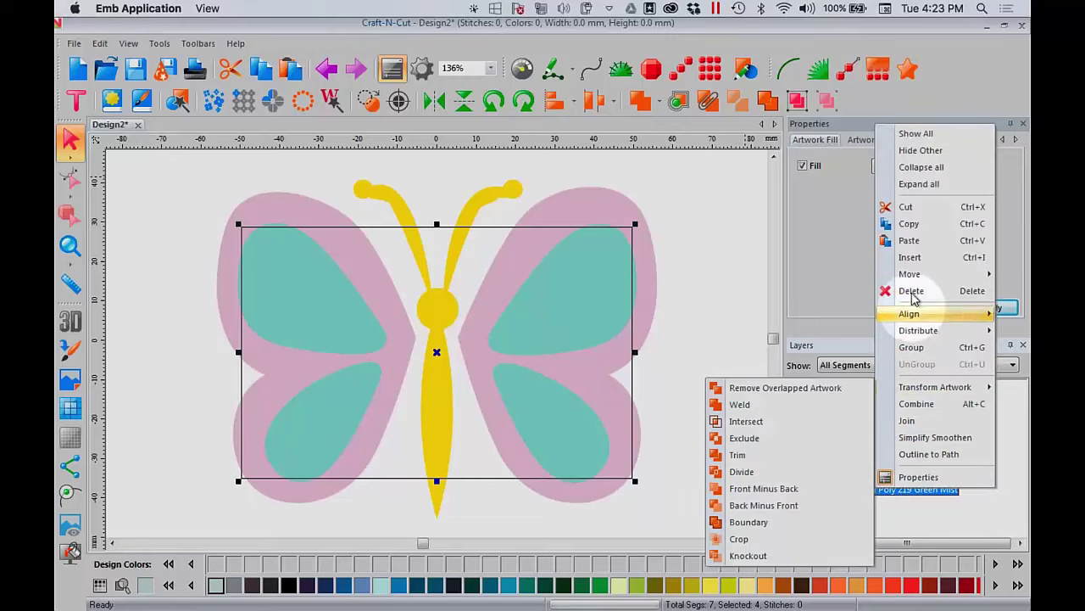
{"action": "mouse_move", "coordinate": [912, 277]}
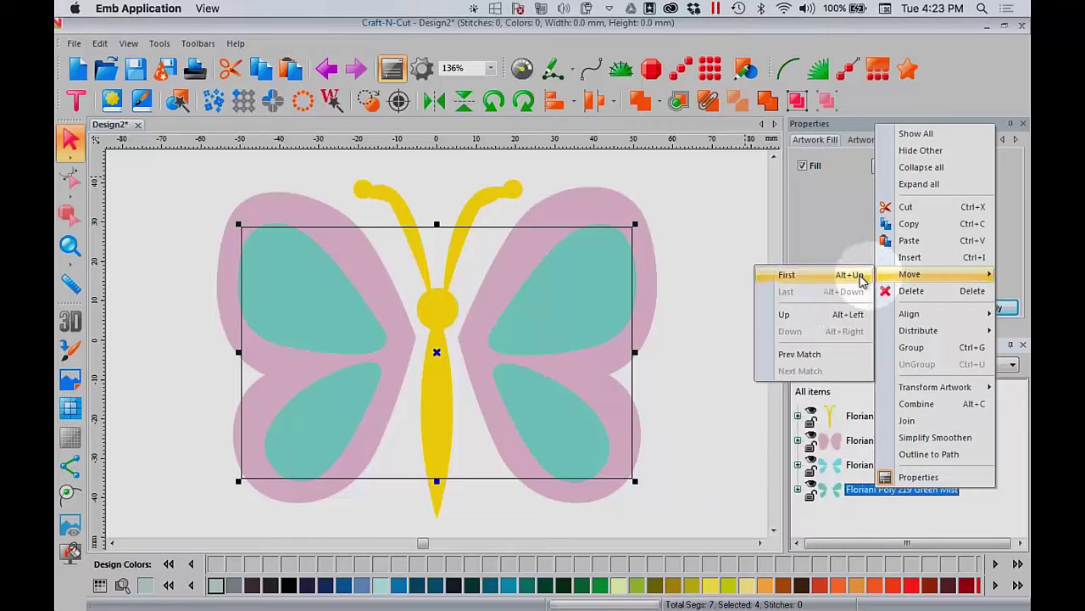
{"action": "left_click", "coordinate": [821, 318]}
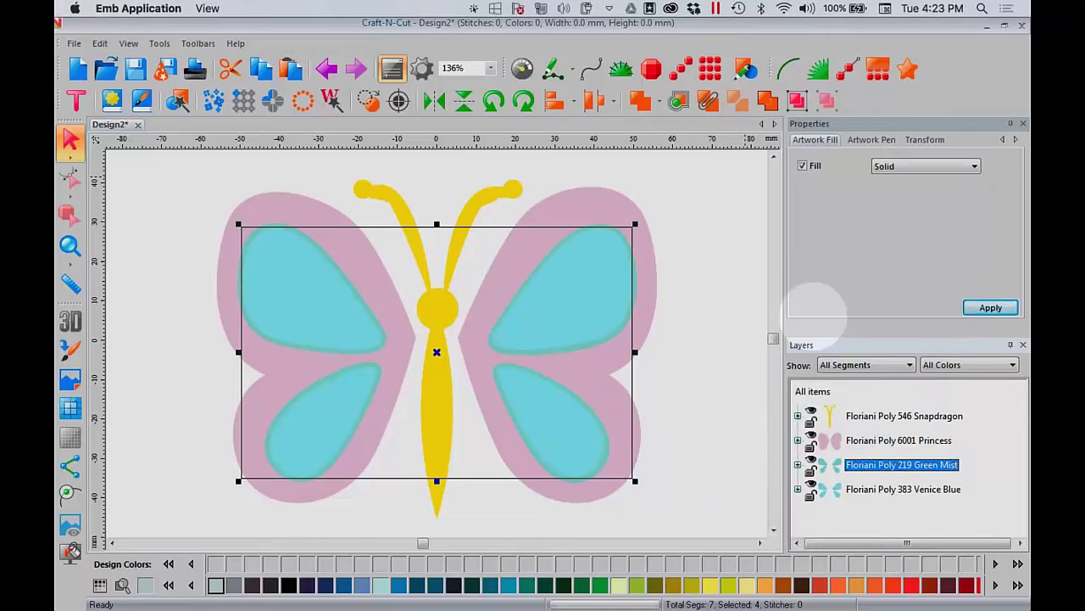
{"action": "left_click", "coordinate": [722, 314]}
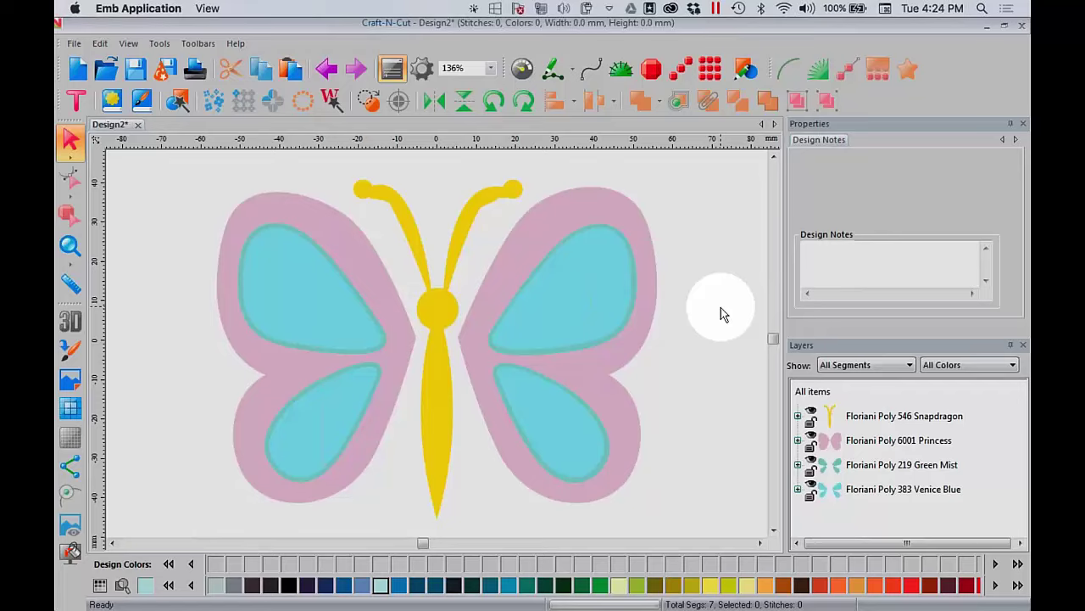
Copy the complete butterfly into a new design and return to Design2
{"action": "left_click", "coordinate": [812, 392]}
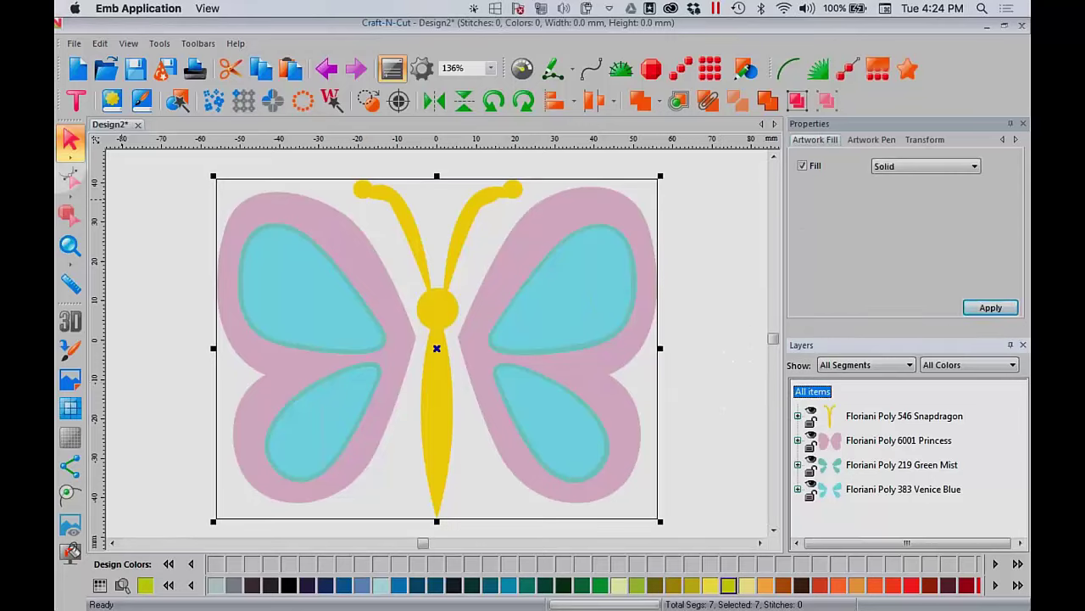
{"action": "left_click", "coordinate": [76, 68]}
{"action": "key", "text": "ctrl+v"}
{"action": "left_click", "coordinate": [100, 126]}
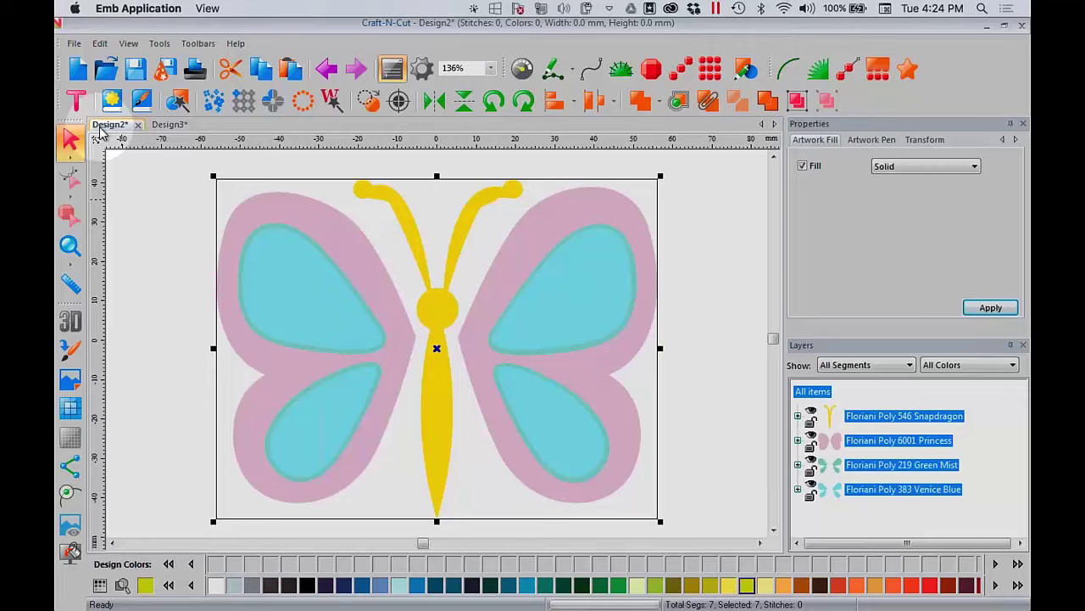
Draw a small trial rectangle beside the butterfly's upper left wing, delete it, and collapse the layer list
{"action": "left_click", "coordinate": [878, 396]}
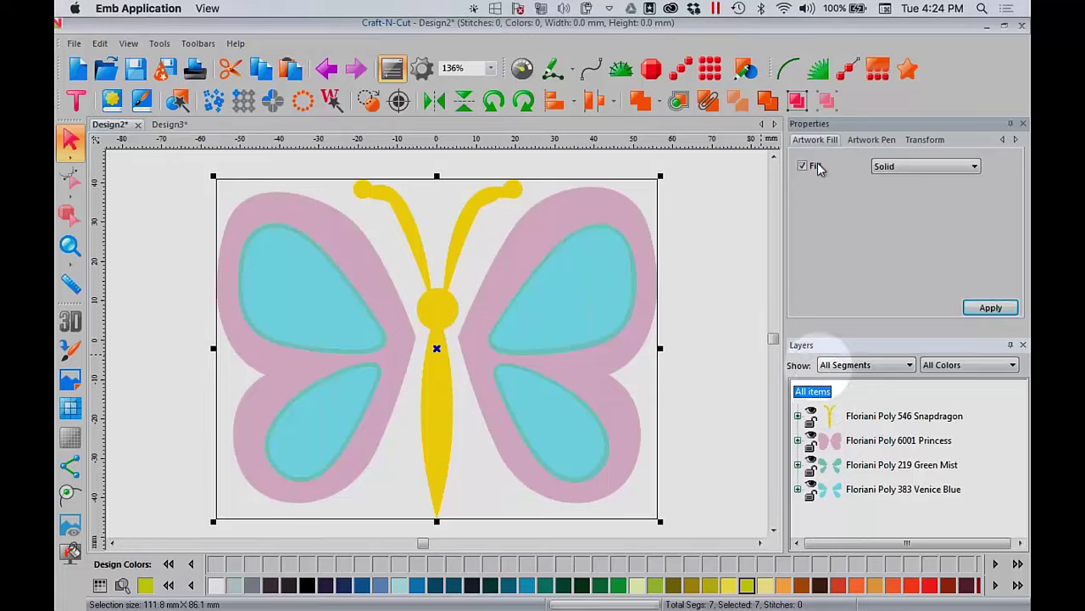
{"action": "left_click", "coordinate": [745, 67]}
{"action": "left_click", "coordinate": [740, 99]}
{"action": "left_click_drag", "start_coordinate": [142, 195], "coordinate": [175, 230]}
{"action": "right_click", "coordinate": [150, 296]}
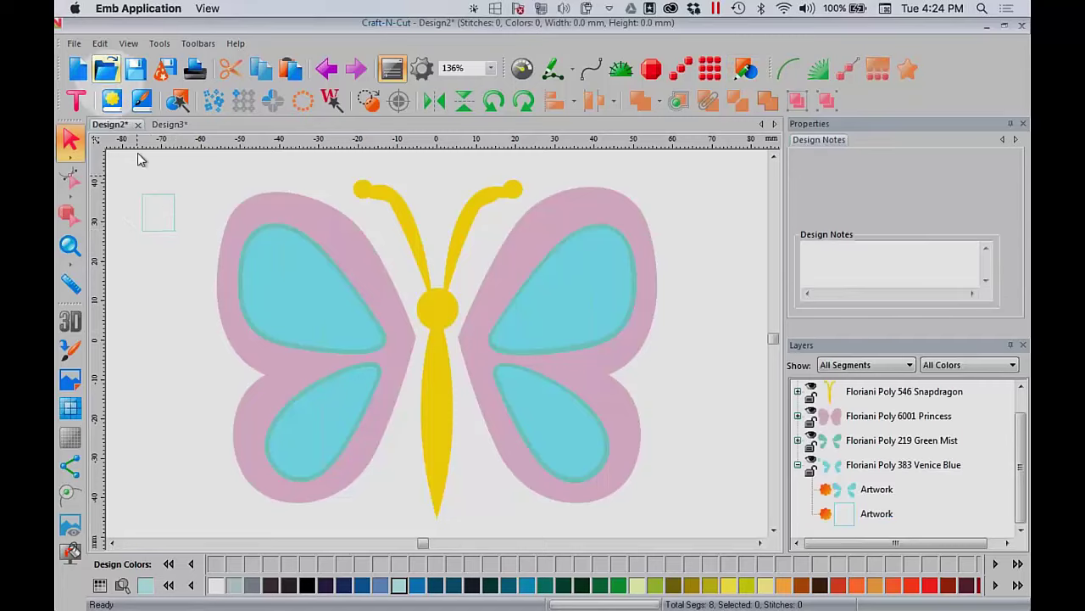
{"action": "left_click", "coordinate": [151, 200]}
{"action": "right_click", "coordinate": [152, 199]}
{"action": "left_click", "coordinate": [182, 206]}
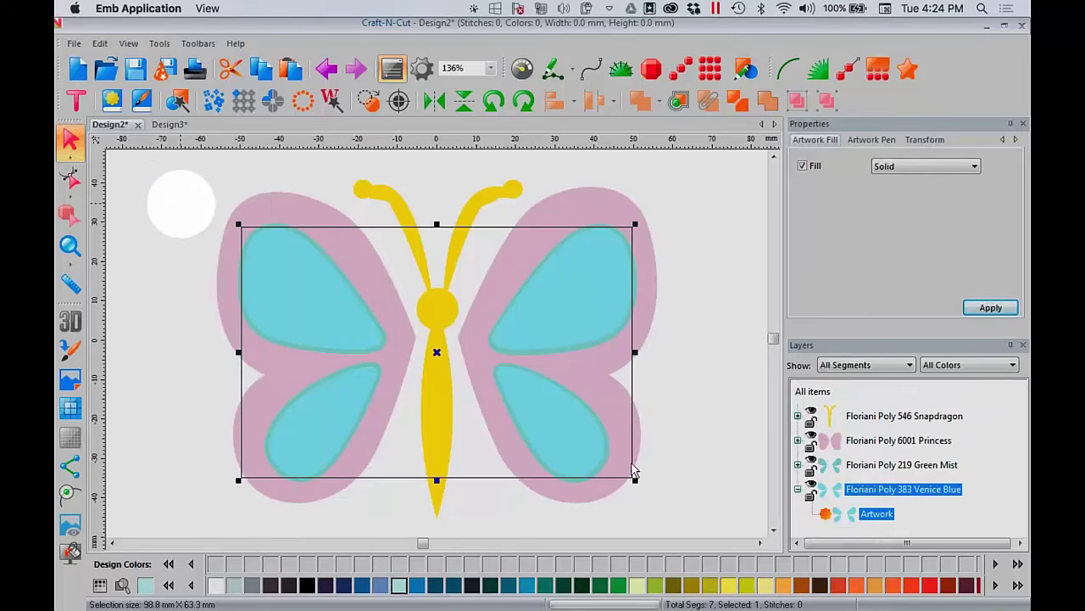
{"action": "right_click", "coordinate": [998, 424]}
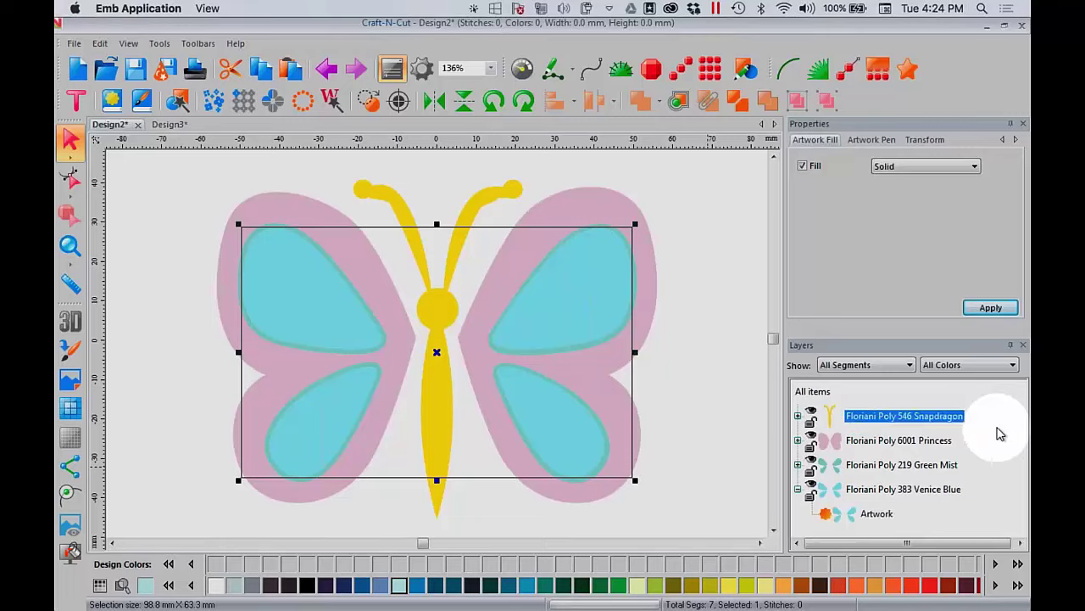
{"action": "left_click", "coordinate": [975, 229]}
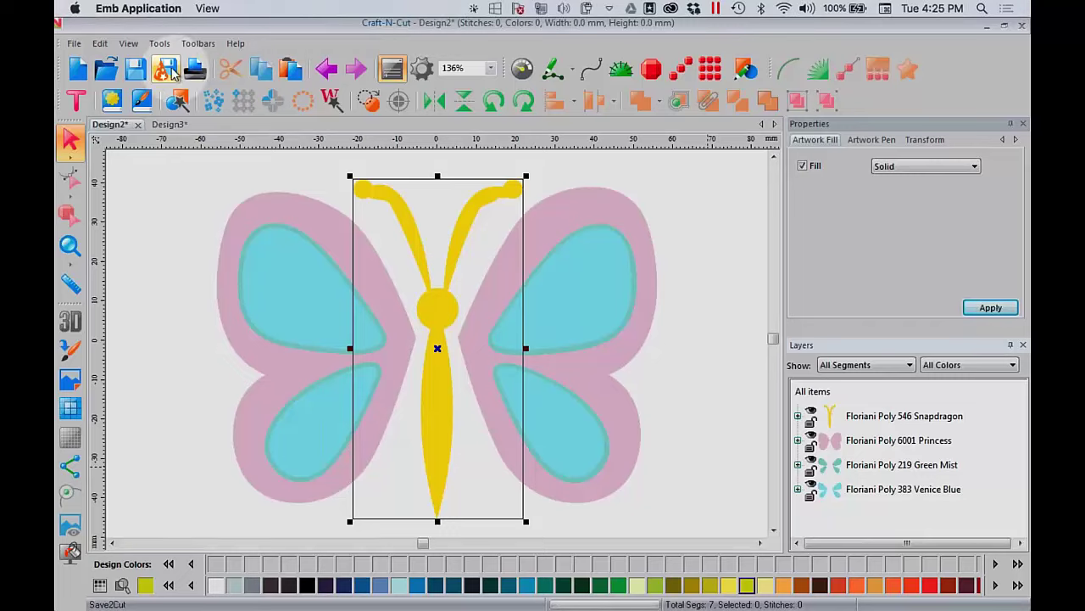
Start Save2Cut for the whole butterfly with Vinyl as the material and review the recommended cutting settings and instructions
{"action": "left_click", "coordinate": [814, 392]}
{"action": "left_click", "coordinate": [166, 74]}
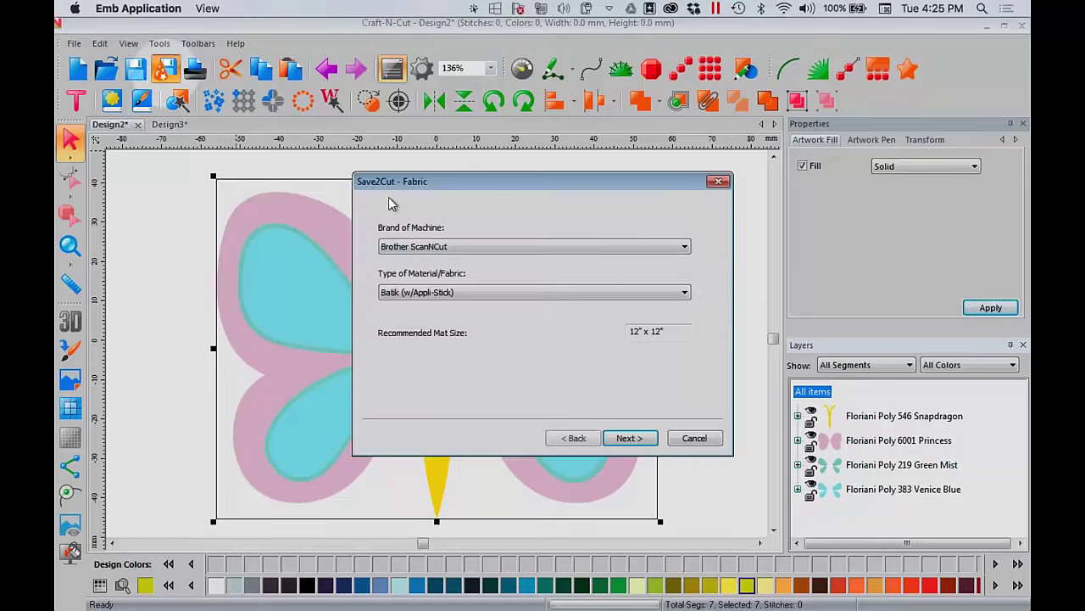
{"action": "left_click", "coordinate": [684, 293]}
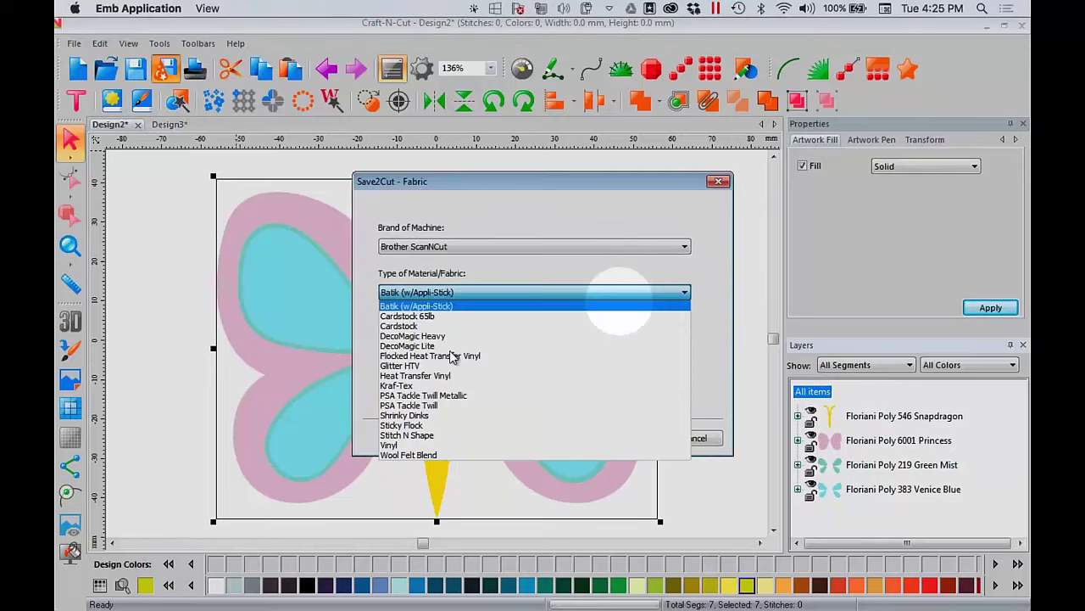
{"action": "left_click", "coordinate": [390, 445]}
{"action": "left_click", "coordinate": [632, 438]}
{"action": "left_click_drag", "start_coordinate": [710, 296], "coordinate": [711, 337]}
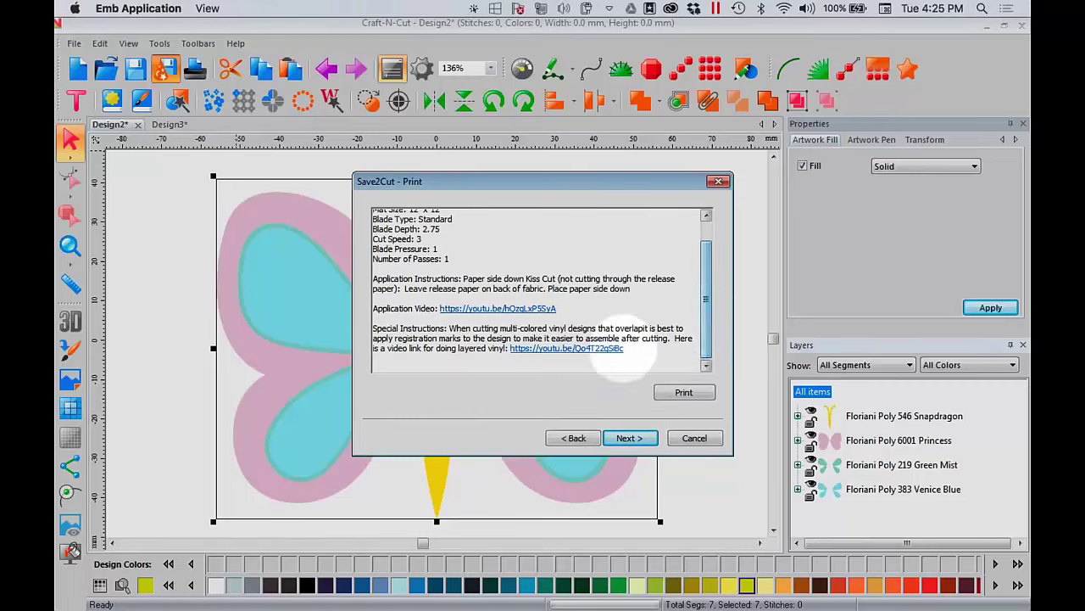
Open the linked layered vinyl video in Safari from the special instructions and raise the sound volume to watch it
{"action": "left_click", "coordinate": [577, 352]}
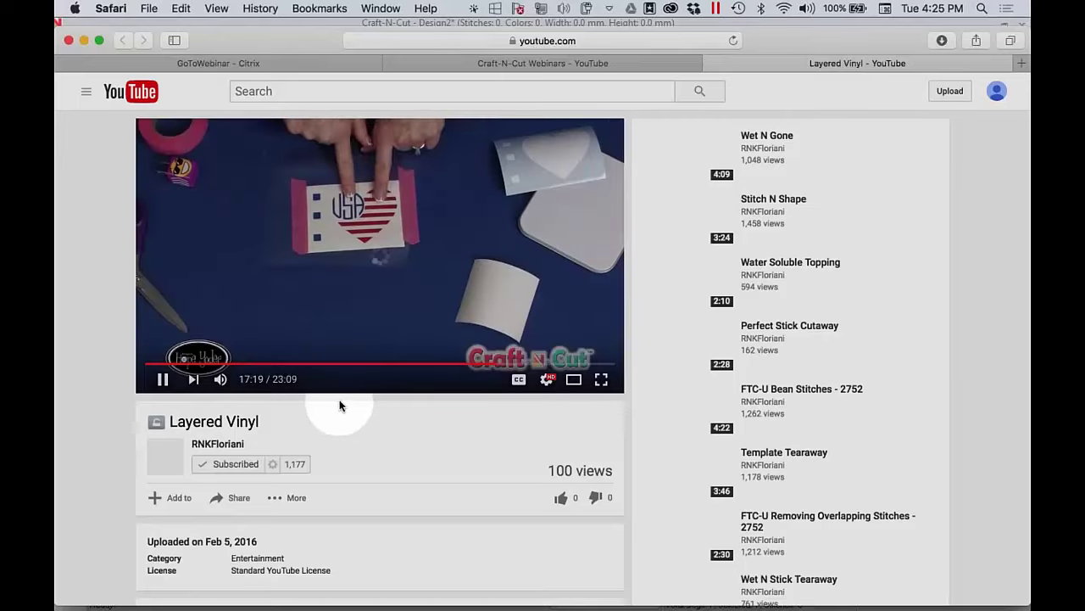
{"action": "key", "text": "XF86AudioRaiseVolume"}
{"action": "key", "text": "XF86AudioRaiseVolume"}
{"action": "key", "text": "XF86AudioRaiseVolume"}
{"action": "key", "text": "XF86AudioRaiseVolume"}
{"action": "key", "text": "XF86AudioRaiseVolume"}
{"action": "key", "text": "XF86AudioRaiseVolume"}
{"action": "key", "text": "XF86AudioRaiseVolume"}
{"action": "key", "text": "XF86AudioRaiseVolume"}
{"action": "key", "text": "XF86AudioRaiseVolume"}
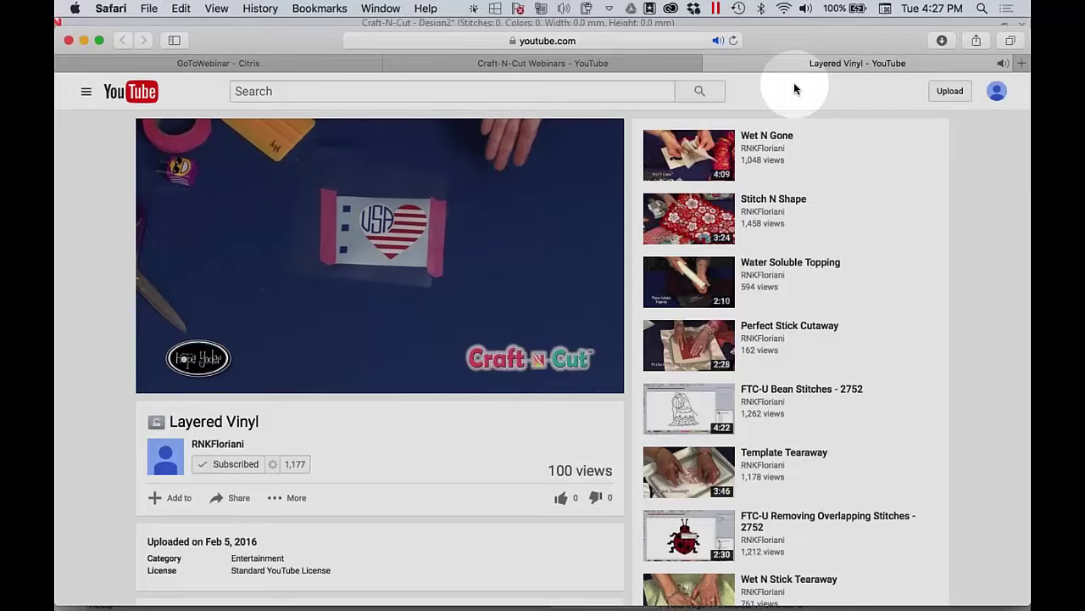
Skip ahead in the layered vinyl video to watch the heart design's assembly, pause it, and return to Craft-N-Cut, cancelling Save2Cut
{"action": "mouse_move", "coordinate": [353, 373]}
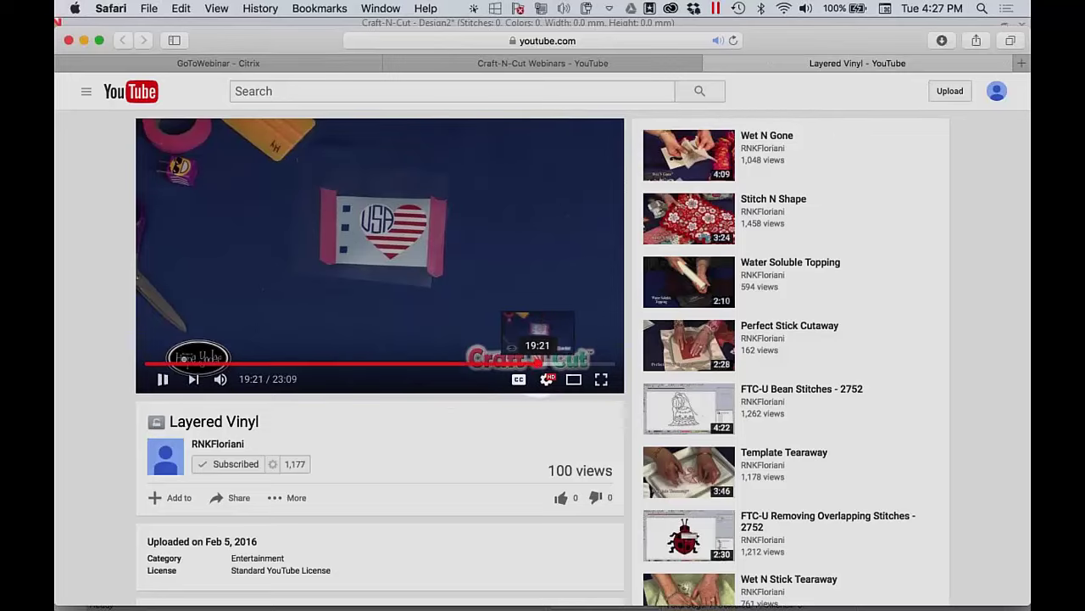
{"action": "left_click_drag", "start_coordinate": [542, 364], "coordinate": [559, 370]}
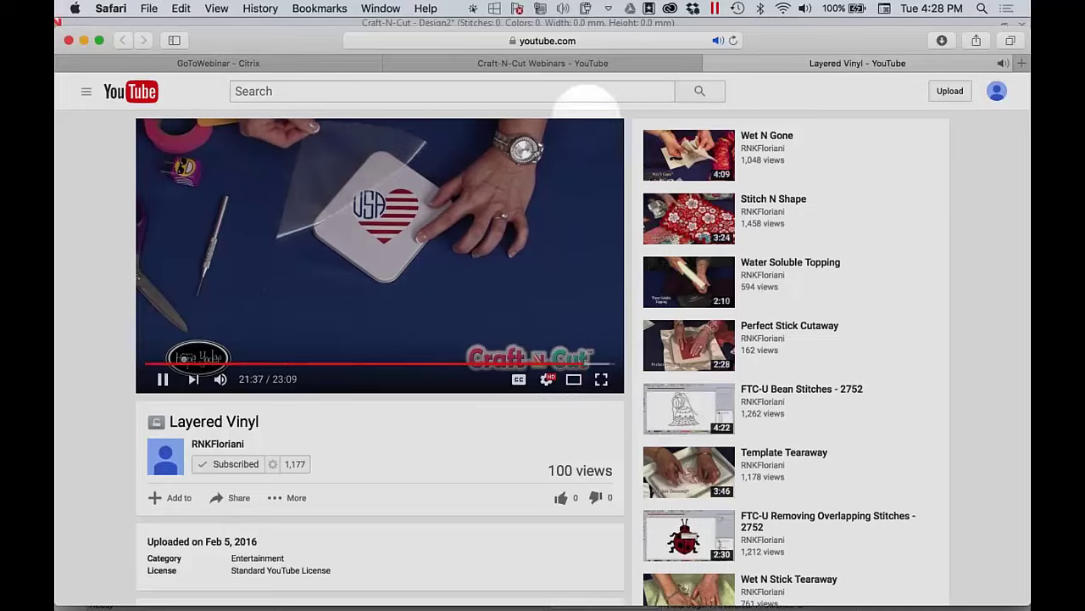
{"action": "left_click", "coordinate": [163, 379]}
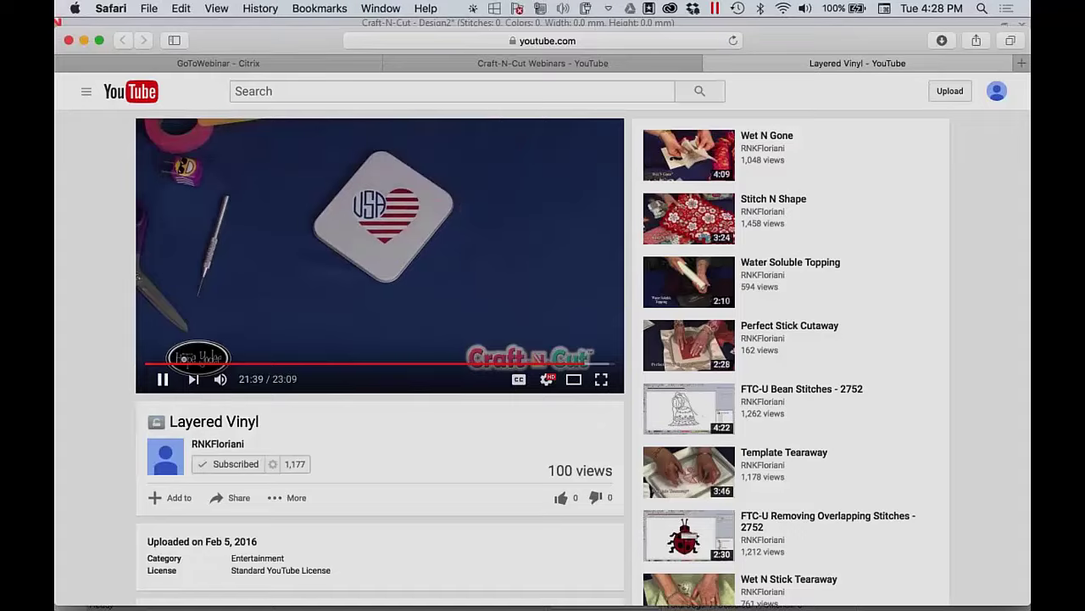
{"action": "left_click", "coordinate": [99, 40]}
{"action": "key", "text": "super+m"}
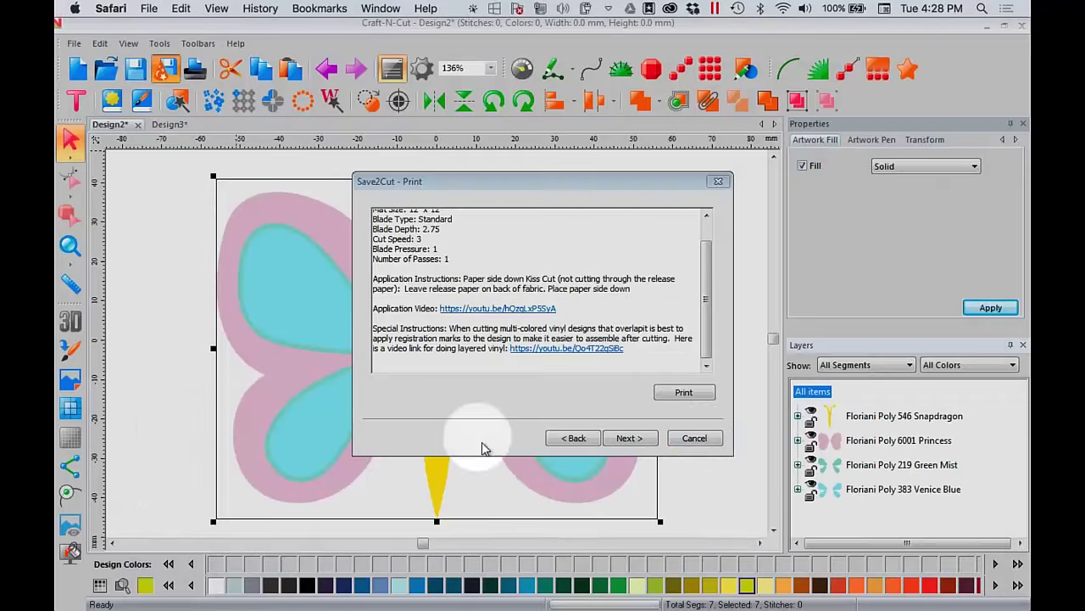
{"action": "left_click", "coordinate": [695, 439]}
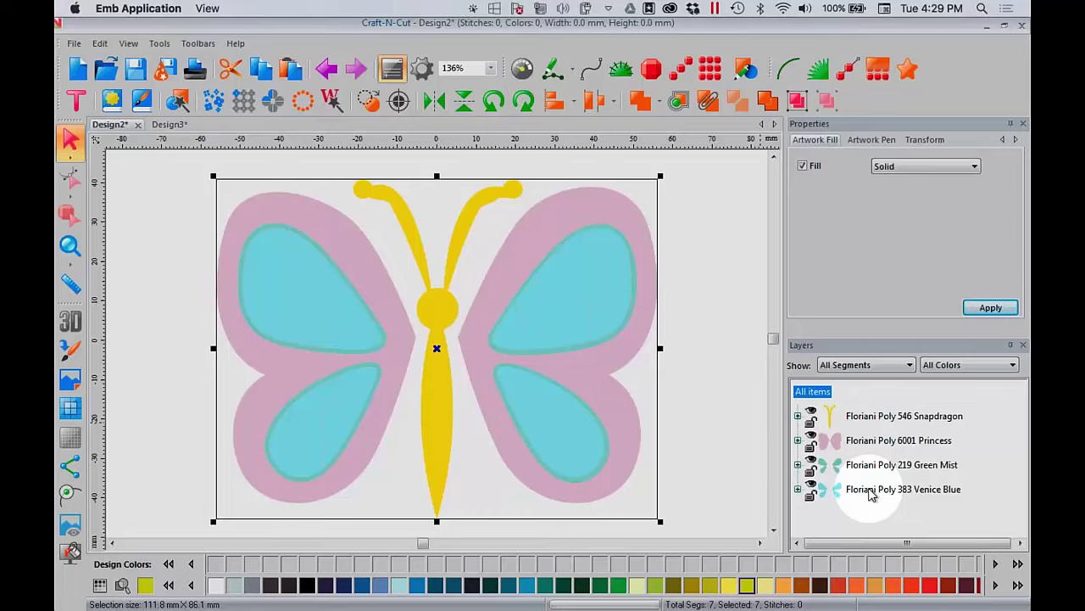
Add layered vinyl registration marks to the left of the whole butterfly with 5.0 mm size and 5.0 mm spacing
{"action": "left_click", "coordinate": [816, 393]}
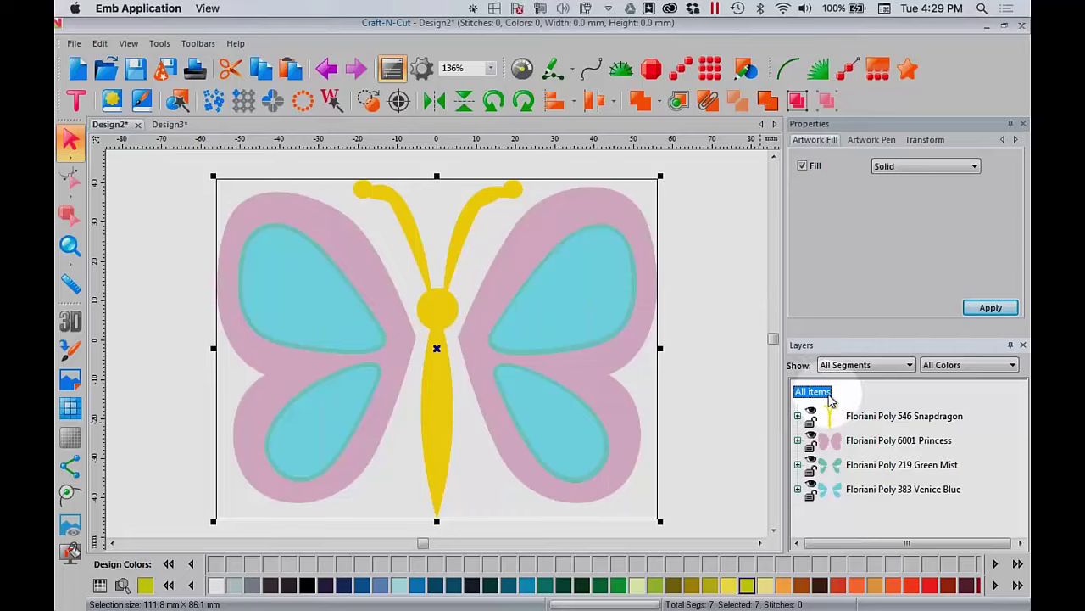
{"action": "left_click", "coordinate": [400, 102]}
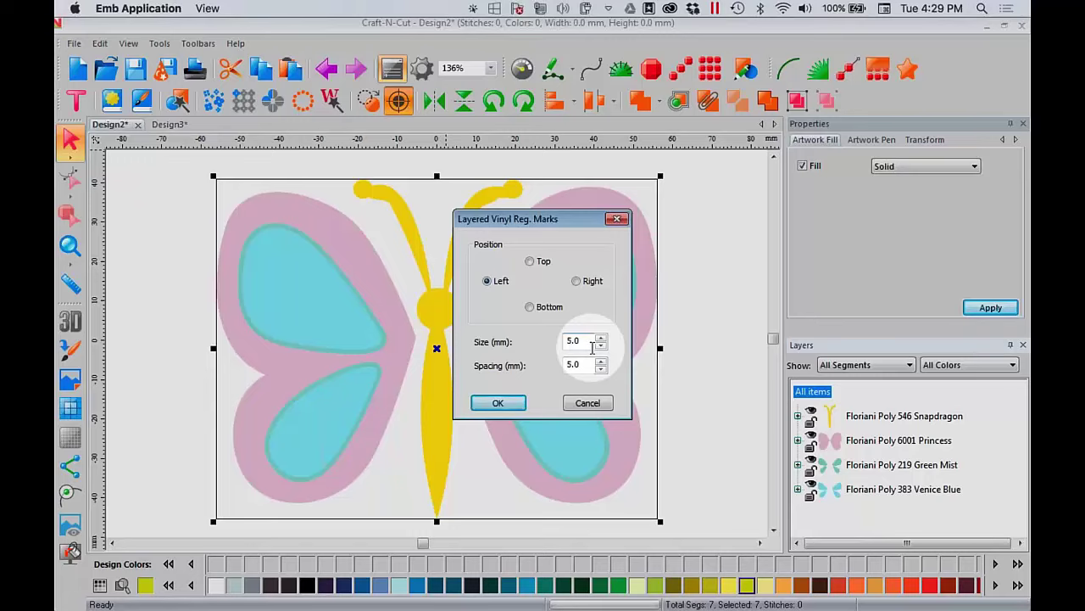
{"action": "left_click", "coordinate": [498, 405]}
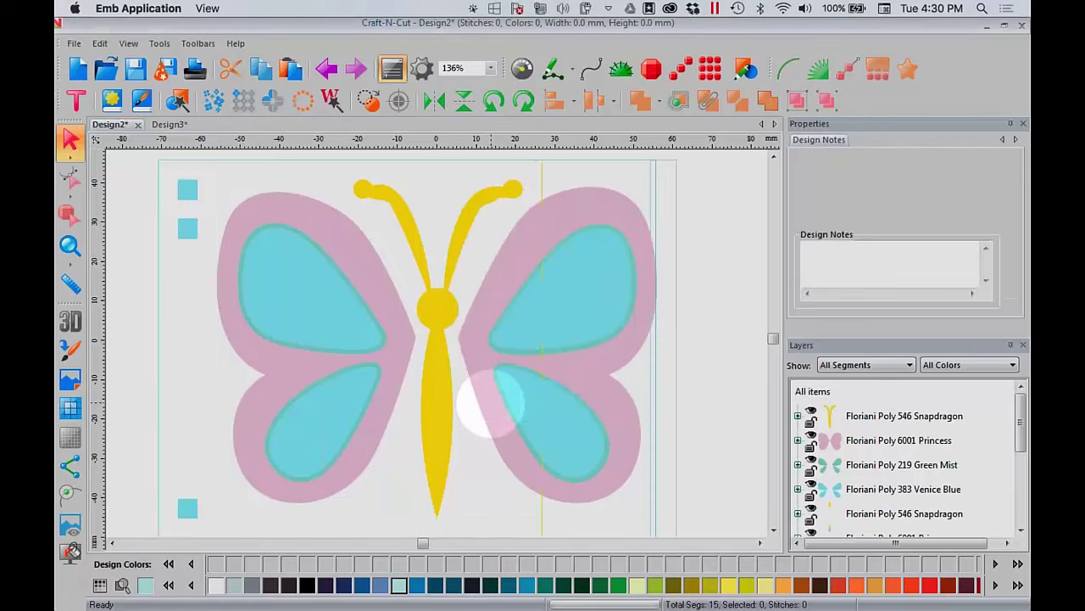
{"action": "left_click", "coordinate": [70, 245]}
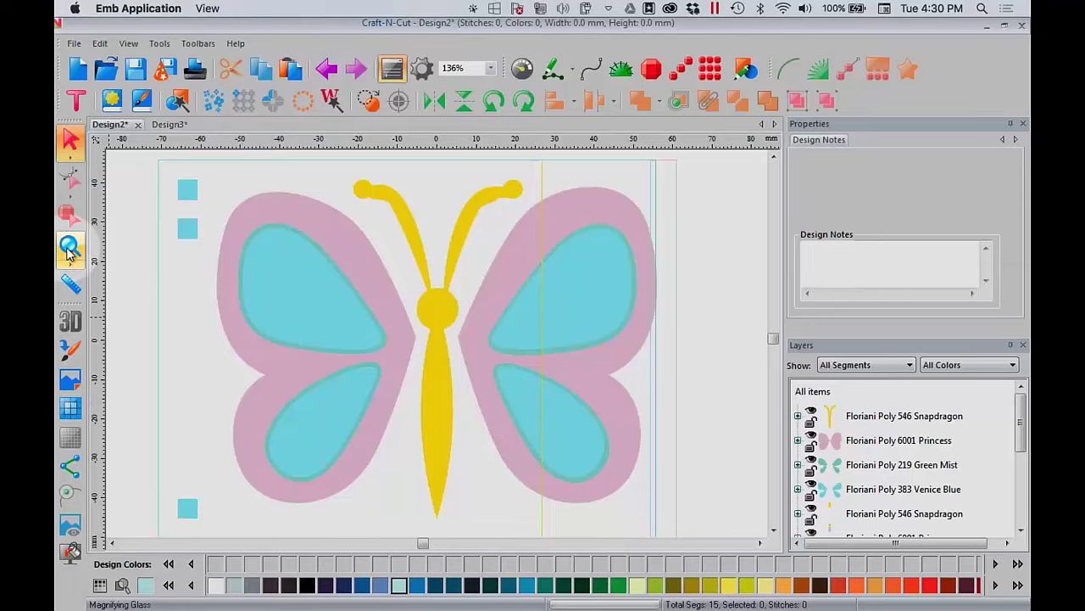
{"action": "scroll", "coordinate": [676, 272], "scroll_direction": "down", "scroll_amount": 1}
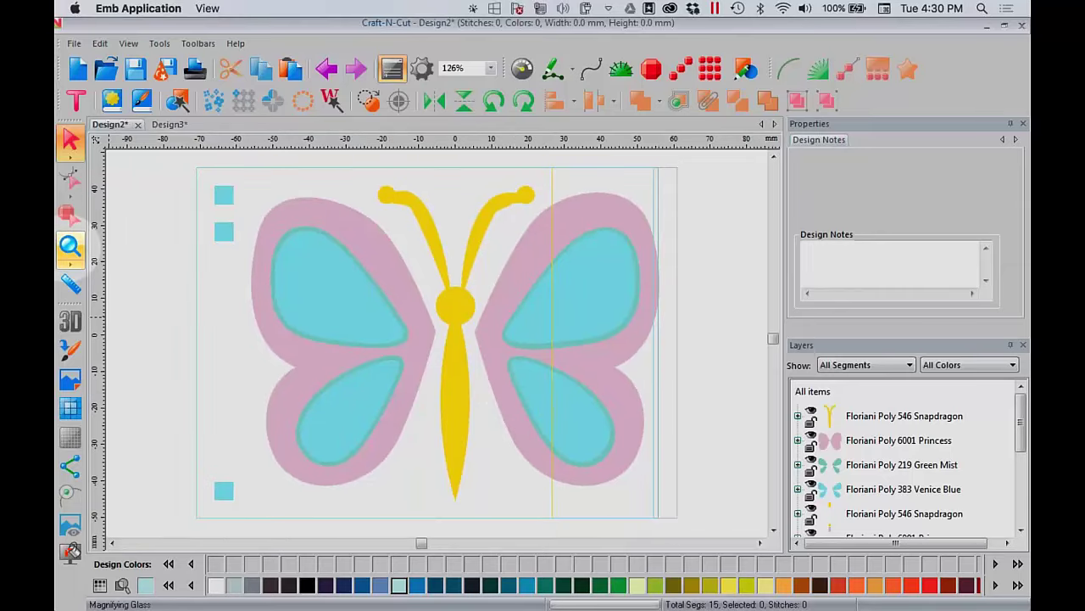
{"action": "key", "text": "Escape"}
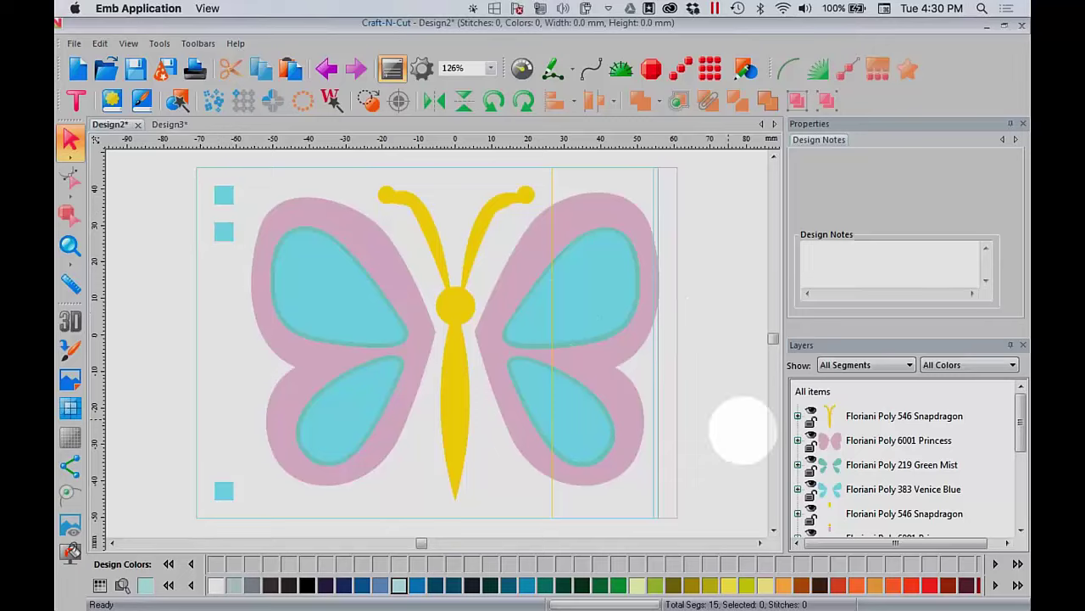
Select the Snapdragon body layer together with its matching Snapdragon registration marks and border rectangle
{"action": "left_click", "coordinate": [904, 417]}
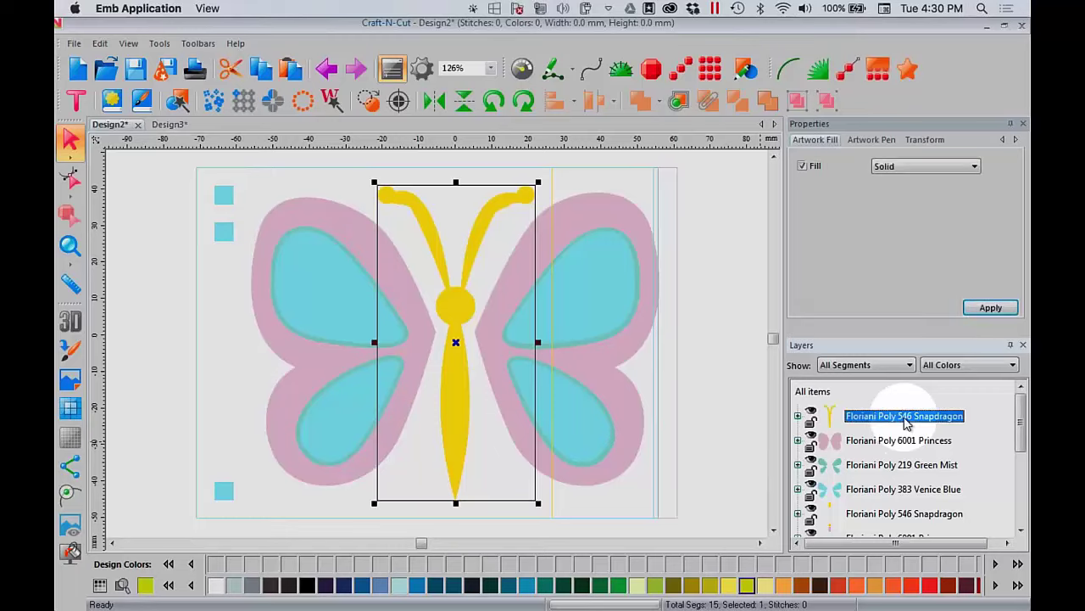
{"action": "left_click", "coordinate": [1021, 529]}
{"action": "left_click", "coordinate": [1021, 529]}
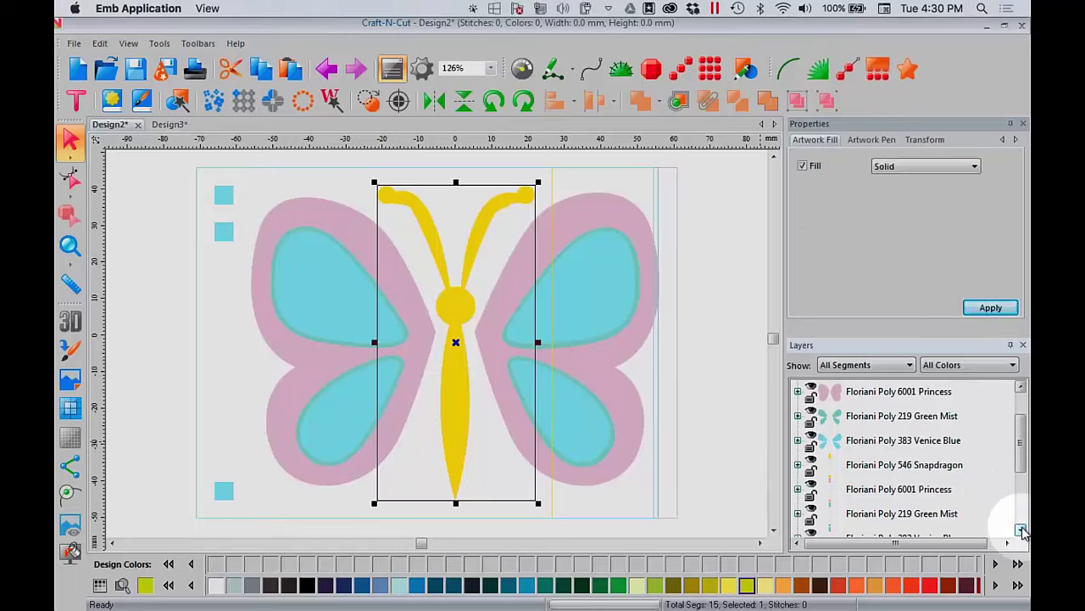
{"action": "scroll", "coordinate": [933, 483], "scroll_direction": "up", "scroll_amount": 2}
{"action": "left_click", "coordinate": [812, 391]}
{"action": "left_click", "coordinate": [924, 417]}
{"action": "left_click_drag", "start_coordinate": [1024, 417], "coordinate": [1024, 439]}
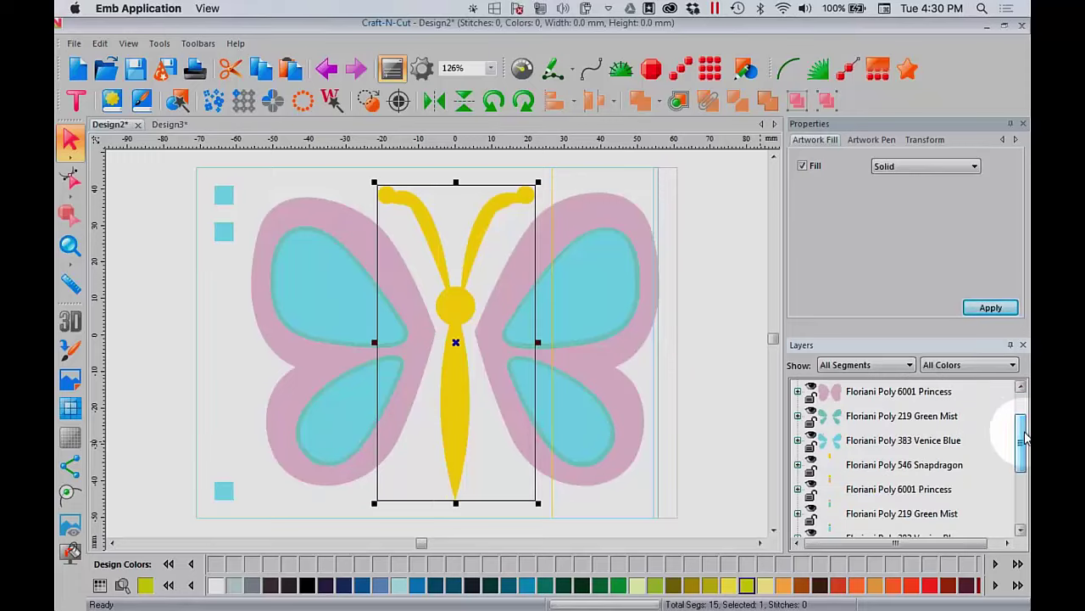
{"action": "left_click", "coordinate": [912, 466], "text": "ctrl"}
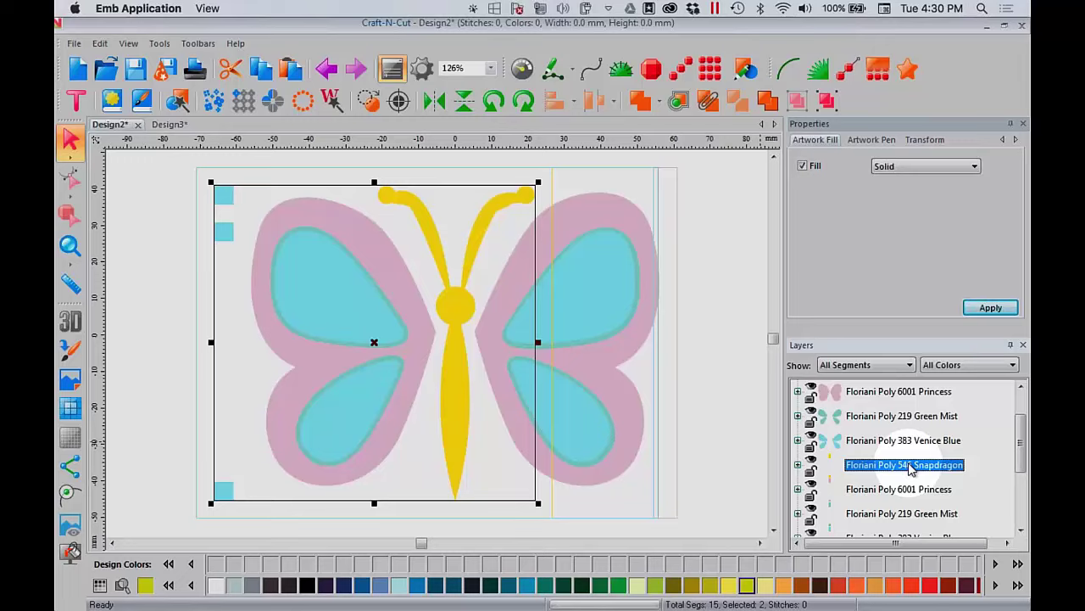
{"action": "left_click", "coordinate": [1021, 529]}
{"action": "left_click", "coordinate": [1021, 529]}
{"action": "left_click", "coordinate": [1021, 529]}
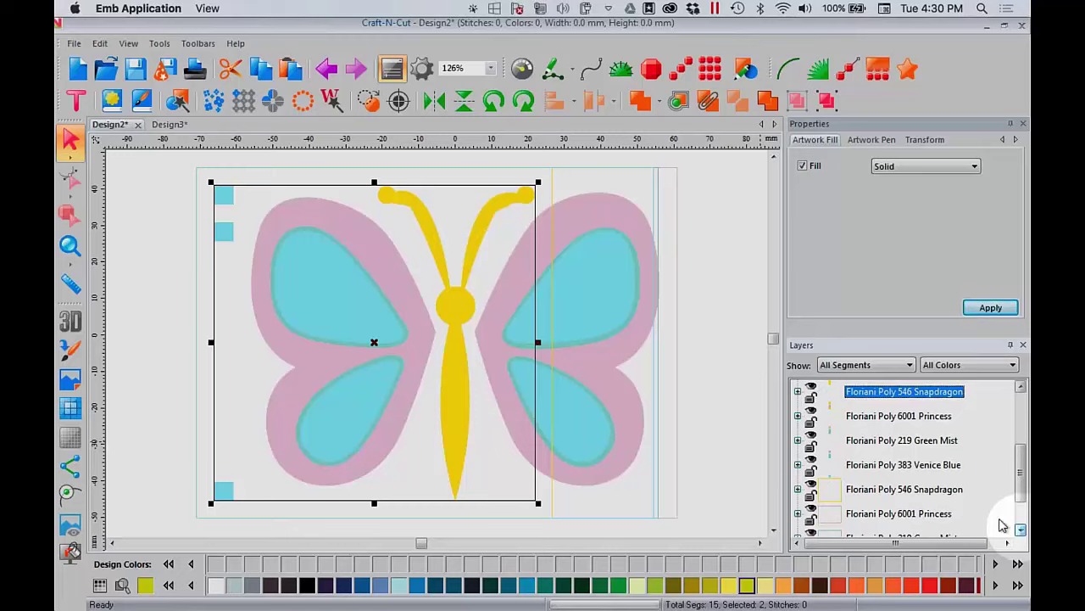
{"action": "left_click", "coordinate": [940, 496], "text": "ctrl"}
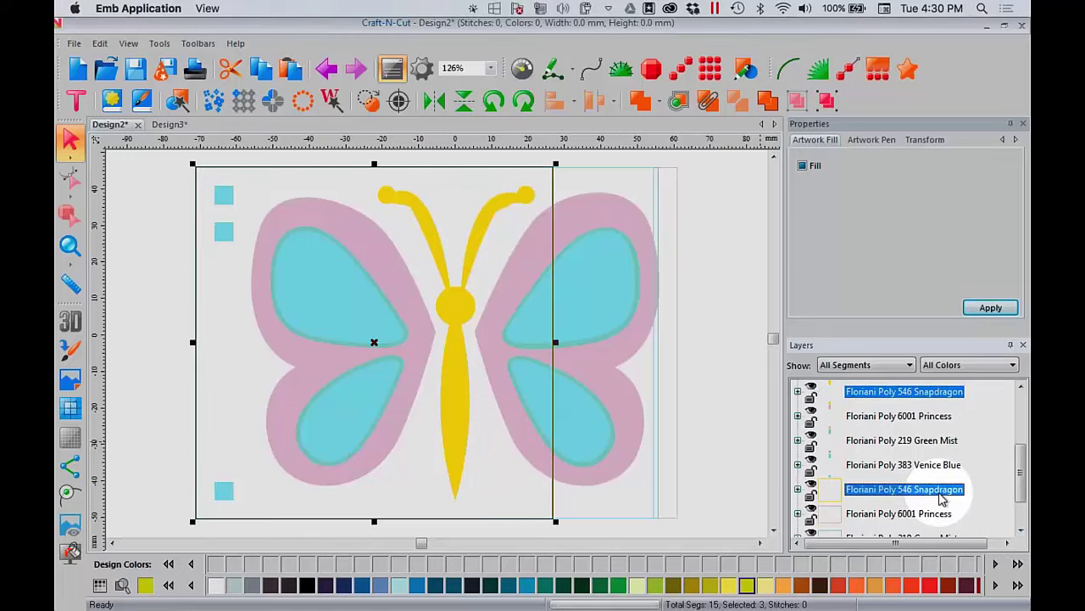
Move the selected yellow body, marks and border aside to the left of the butterfly and undo the move
{"action": "left_click_drag", "start_coordinate": [439, 265], "coordinate": [349, 265]}
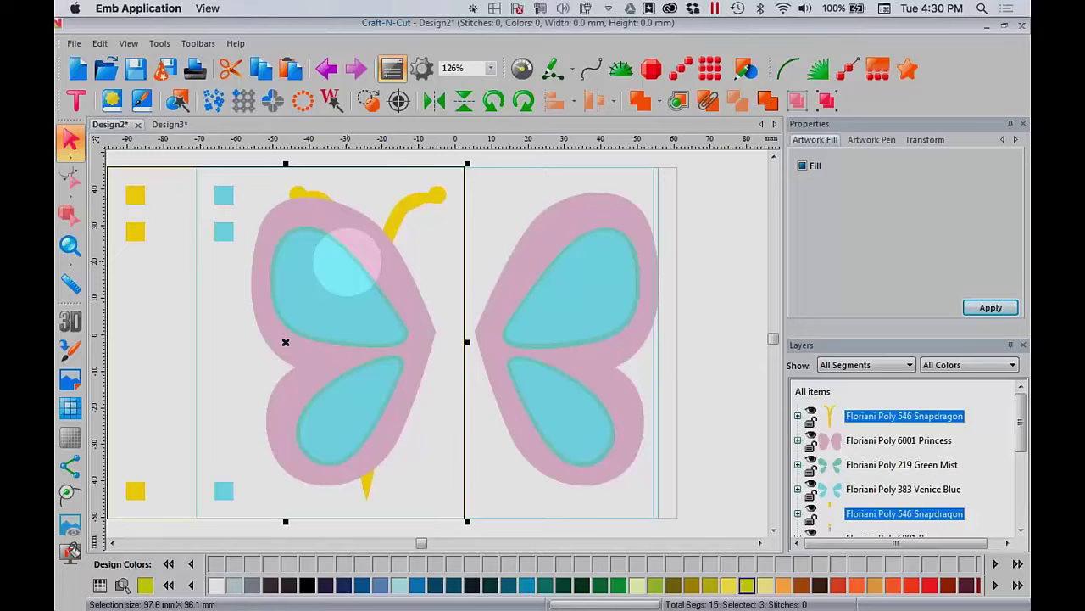
{"action": "left_click", "coordinate": [327, 67]}
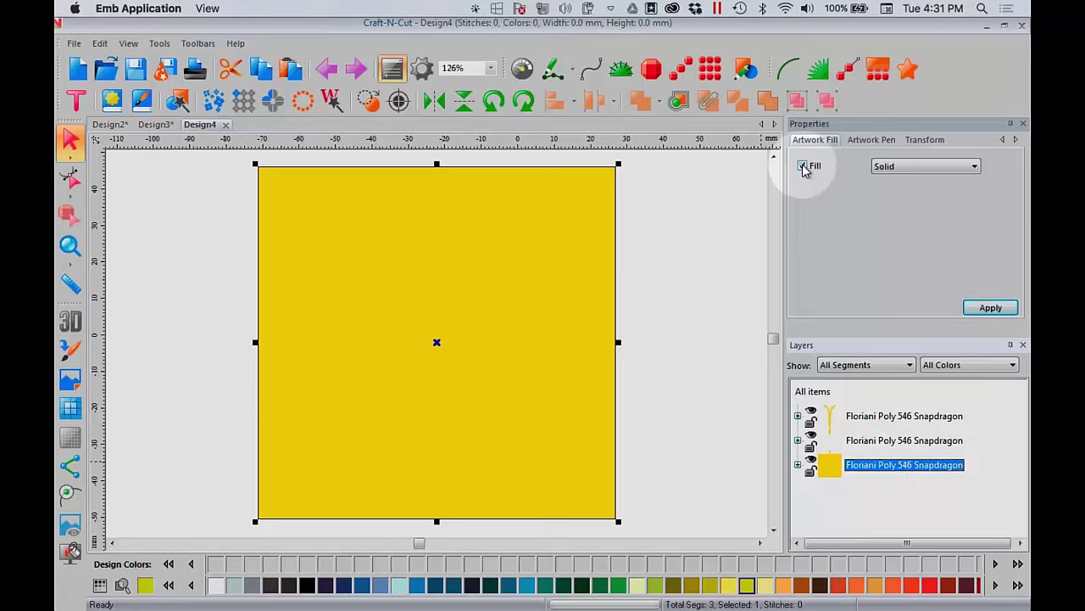
Remove the fill from the yellow border rectangle in Design4 and apply the change
{"action": "left_click", "coordinate": [803, 166]}
{"action": "left_click", "coordinate": [991, 307]}
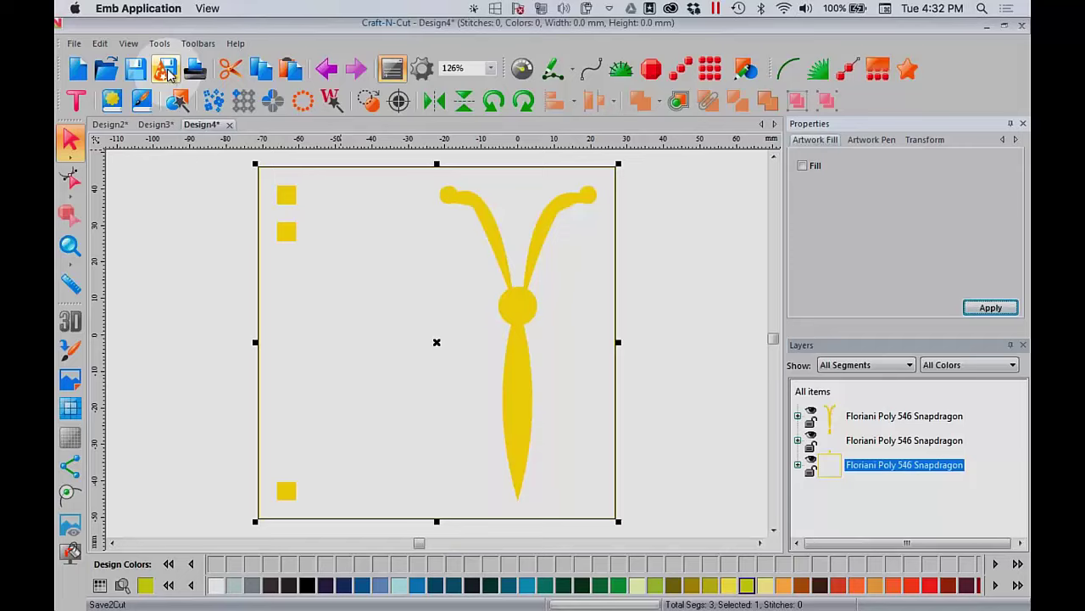
Start Save2Cut for the yellow layer with Brother ScanNCut as the machine and Vinyl as the material
{"action": "left_click", "coordinate": [167, 70]}
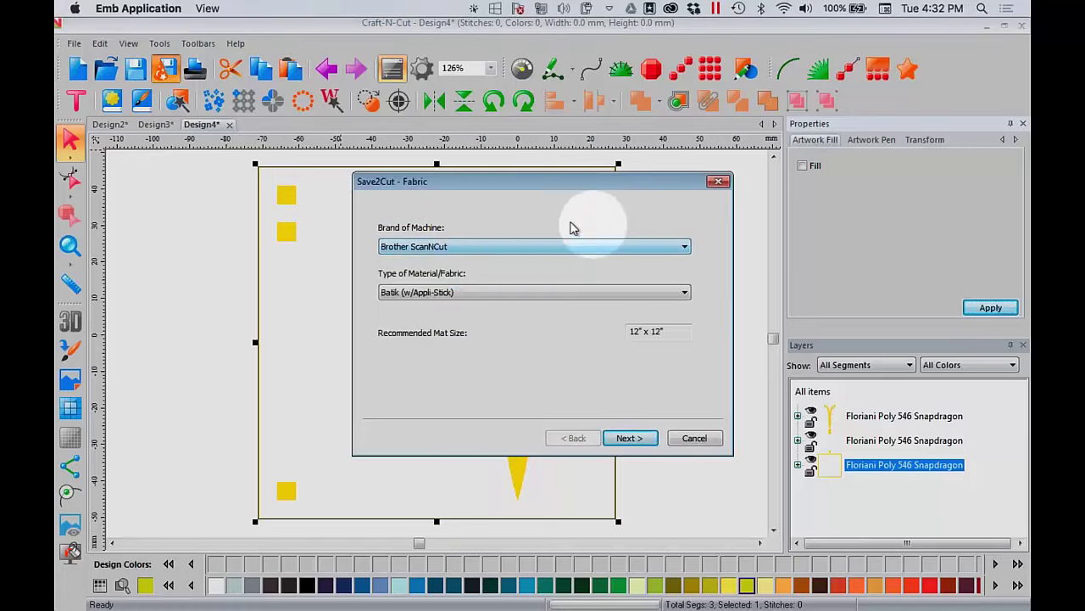
{"action": "left_click", "coordinate": [688, 251]}
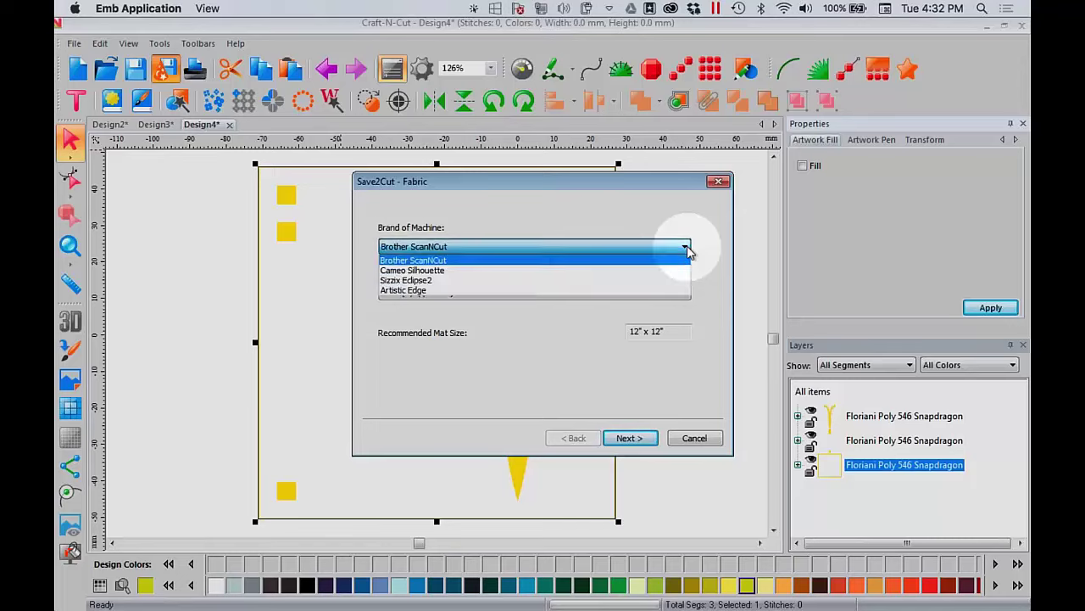
{"action": "left_click", "coordinate": [672, 263]}
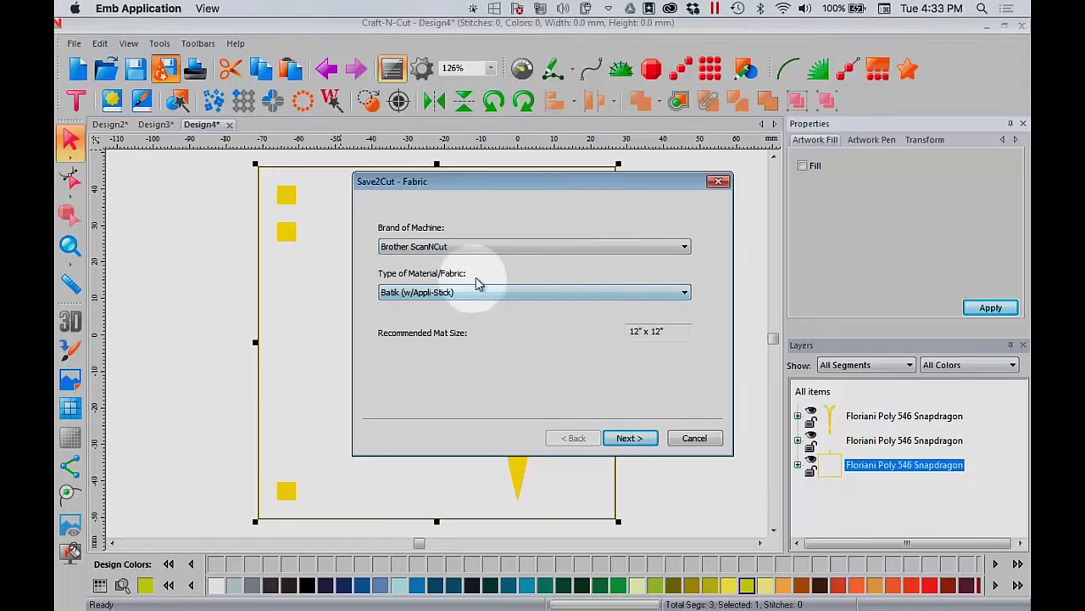
{"action": "left_click", "coordinate": [684, 293]}
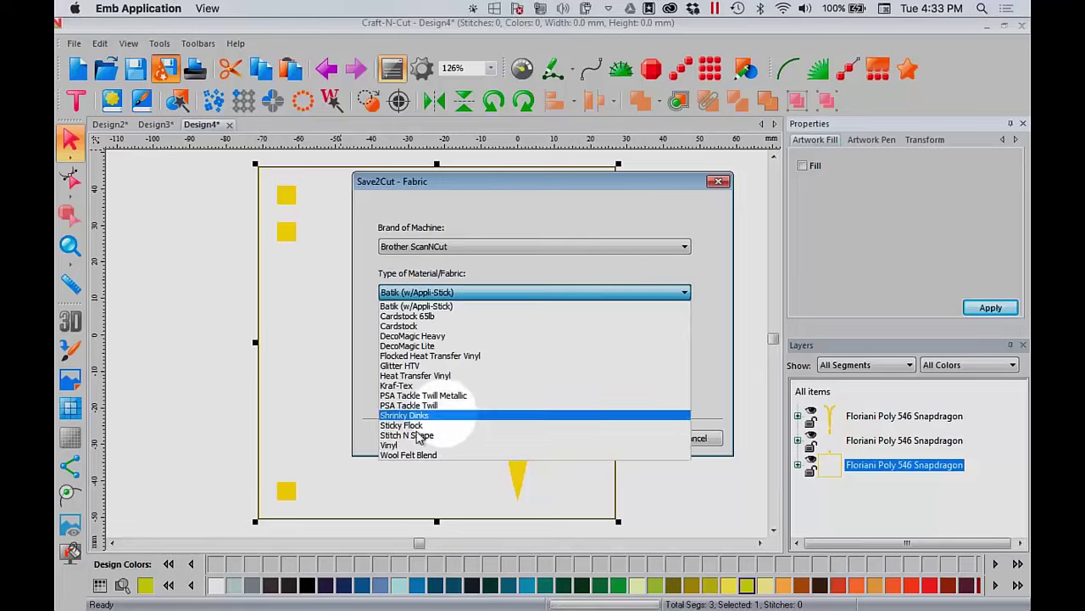
{"action": "left_click", "coordinate": [410, 446]}
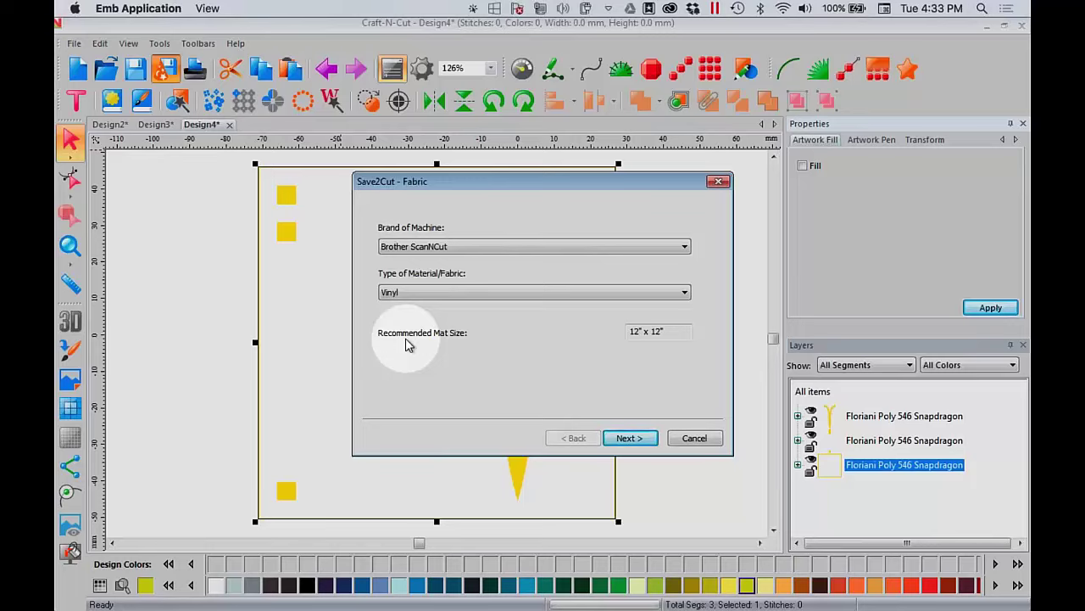
Continue Save2Cut to examine the file name and FCM file type, cancel the save dialog, and review and close the print preview
{"action": "left_click", "coordinate": [635, 441]}
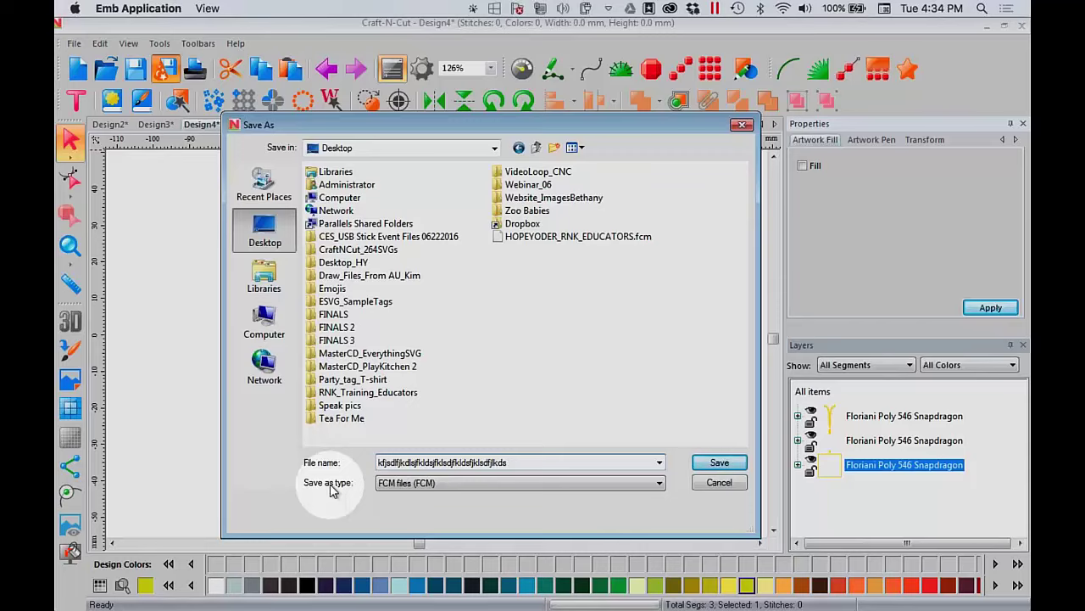
{"action": "left_click", "coordinate": [517, 479]}
{"action": "left_click", "coordinate": [519, 463]}
{"action": "left_click", "coordinate": [443, 484]}
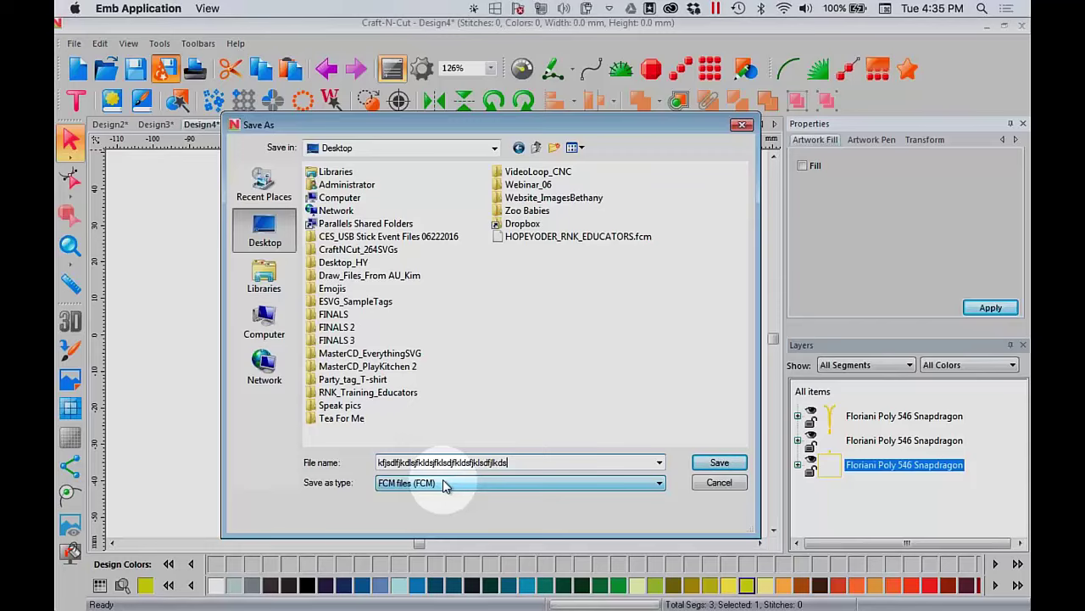
{"action": "left_click", "coordinate": [720, 481]}
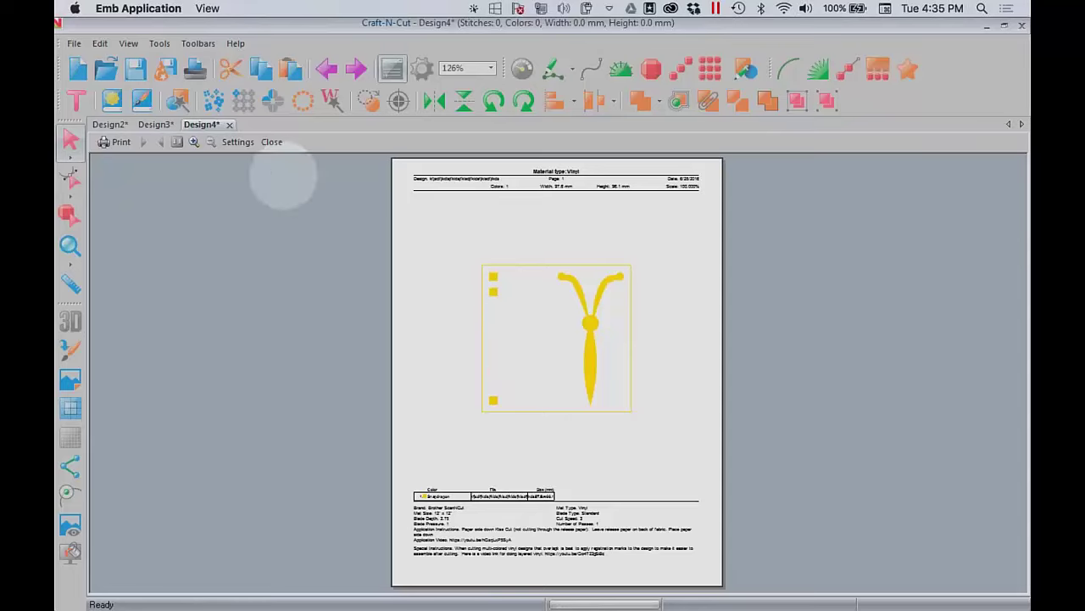
{"action": "left_click", "coordinate": [271, 142]}
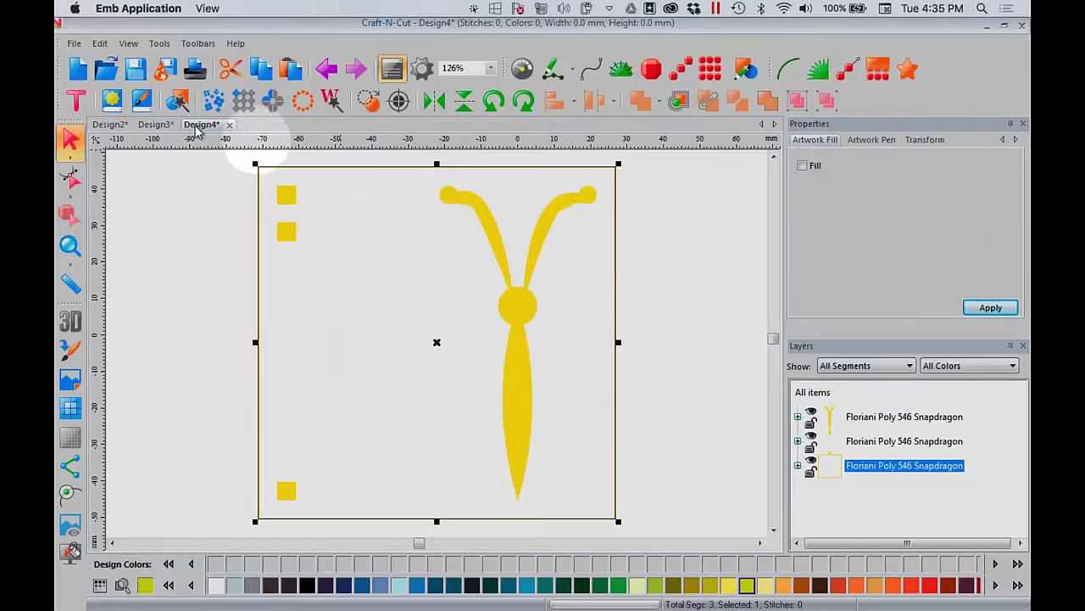
Copy the pink Princess wings with their matching registration marks and border rectangle from Design2 into a new design
{"action": "left_click", "coordinate": [169, 125]}
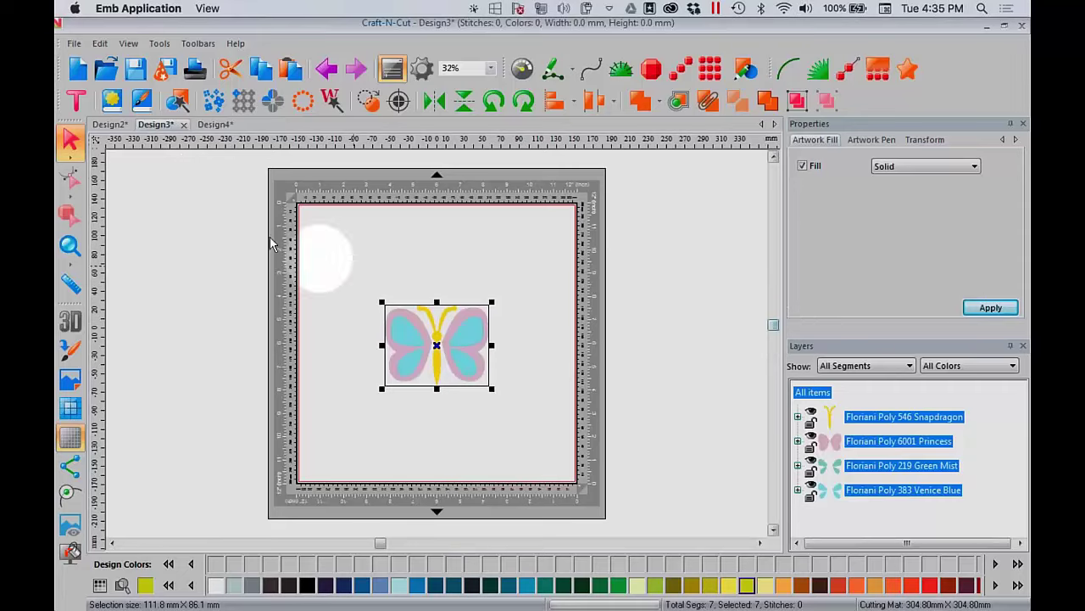
{"action": "left_click", "coordinate": [123, 127]}
{"action": "left_click", "coordinate": [885, 440]}
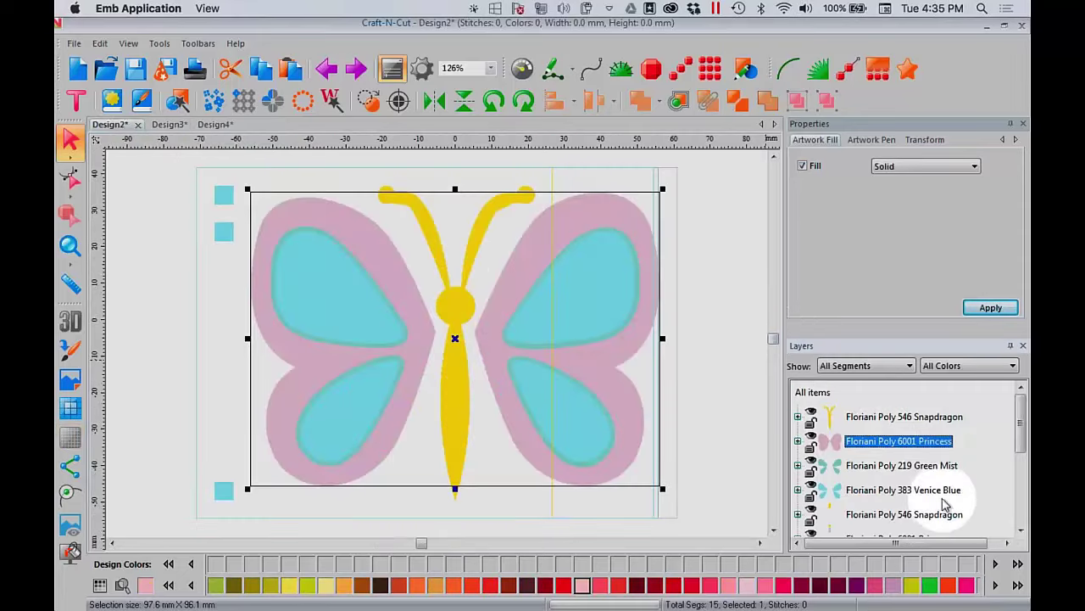
{"action": "left_click", "coordinate": [1020, 530]}
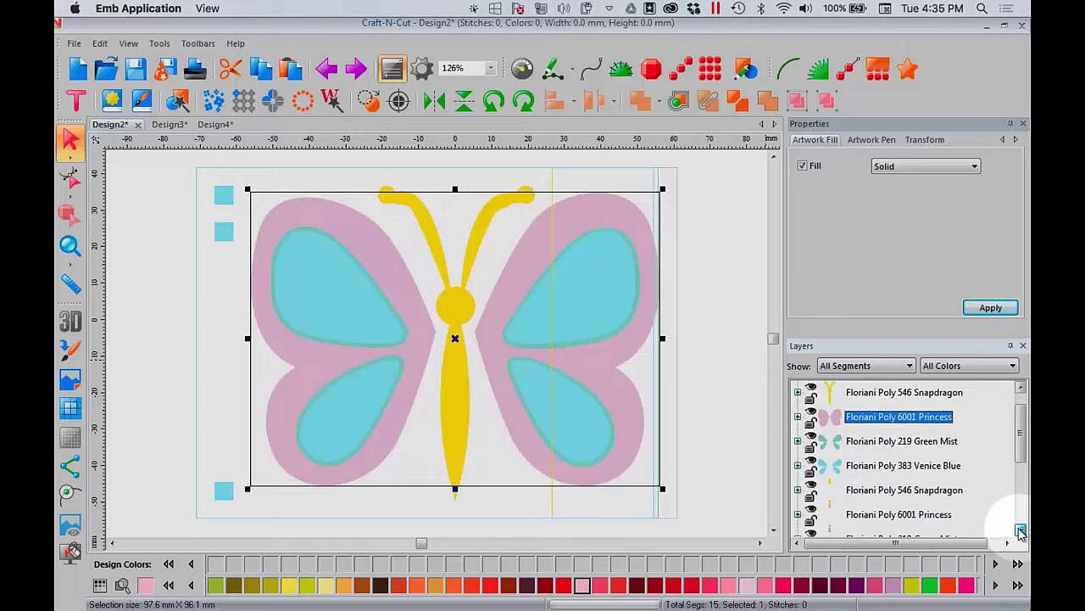
{"action": "left_click", "coordinate": [935, 514], "text": "ctrl"}
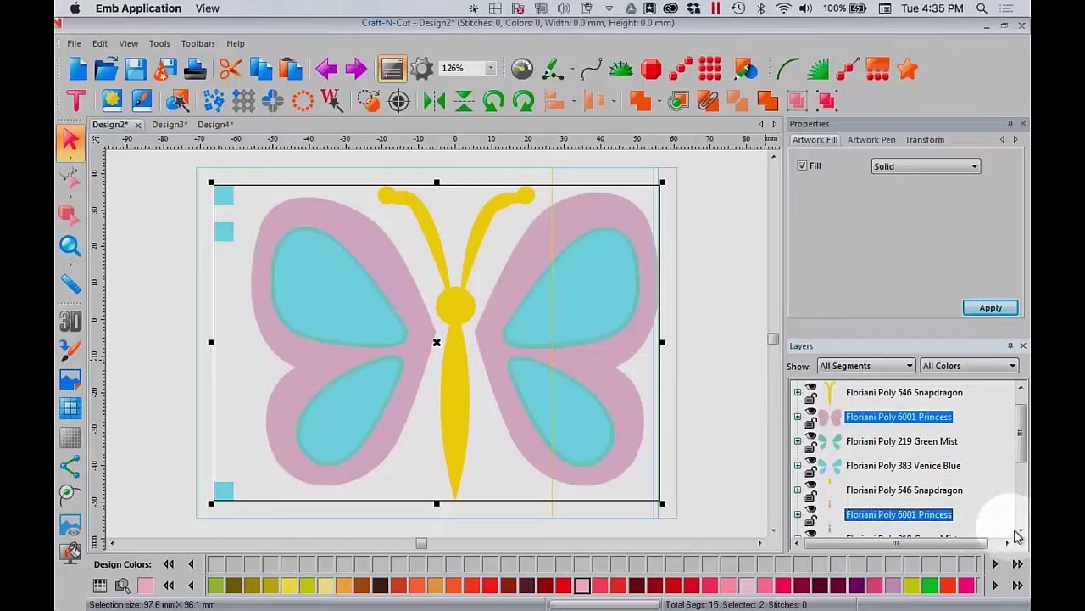
{"action": "left_click", "coordinate": [1020, 530]}
{"action": "left_click", "coordinate": [1021, 530]}
{"action": "left_click", "coordinate": [1021, 530]}
{"action": "left_click", "coordinate": [1021, 530]}
{"action": "left_click", "coordinate": [950, 515], "text": "ctrl"}
{"action": "left_click", "coordinate": [368, 101]}
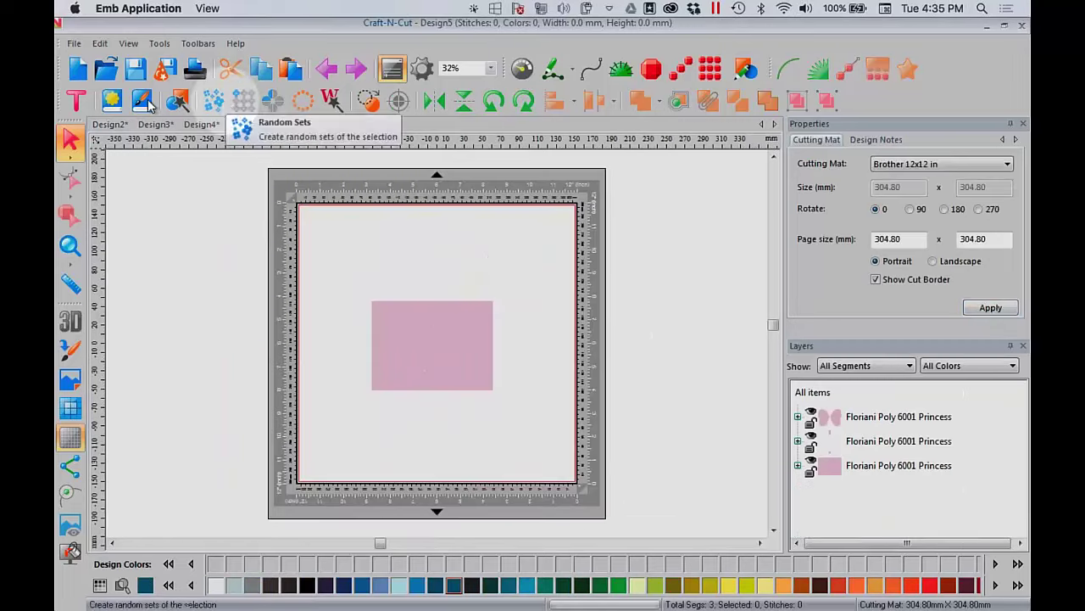
Cancel the first Save2Cut attempt, remove the fill from the pink border rectangle in Design5, and apply the change
{"action": "left_click", "coordinate": [165, 71]}
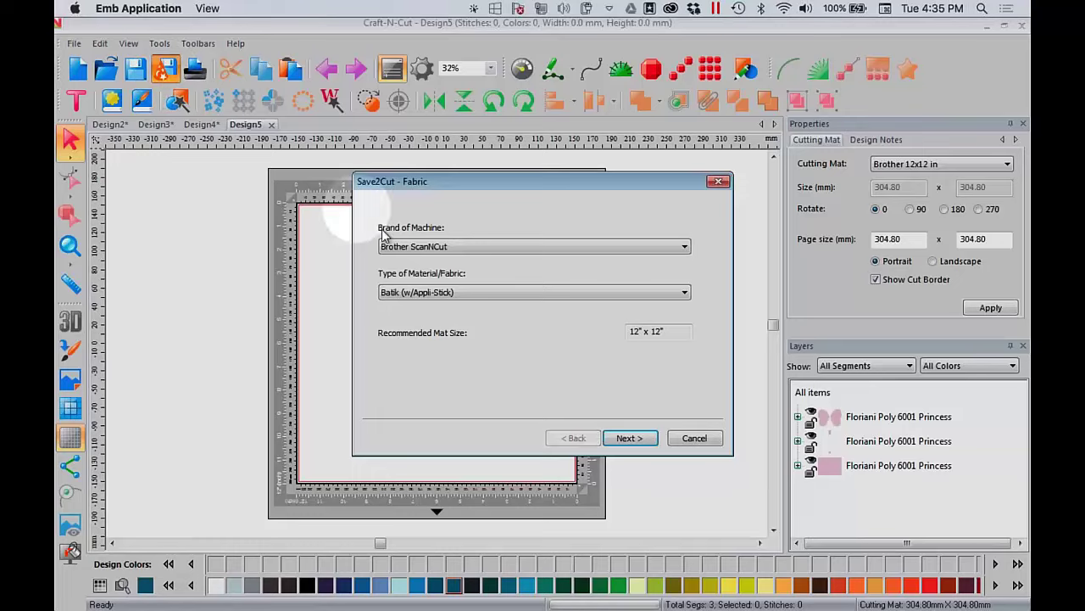
{"action": "left_click", "coordinate": [692, 438]}
{"action": "left_click", "coordinate": [848, 464]}
{"action": "left_click", "coordinate": [802, 166]}
{"action": "left_click", "coordinate": [985, 307]}
Export the pink layer with Save2Cut using Brother ScanNCut and Vinyl, save the file, and close the print preview
{"action": "left_click", "coordinate": [165, 71]}
{"action": "left_click", "coordinate": [679, 292]}
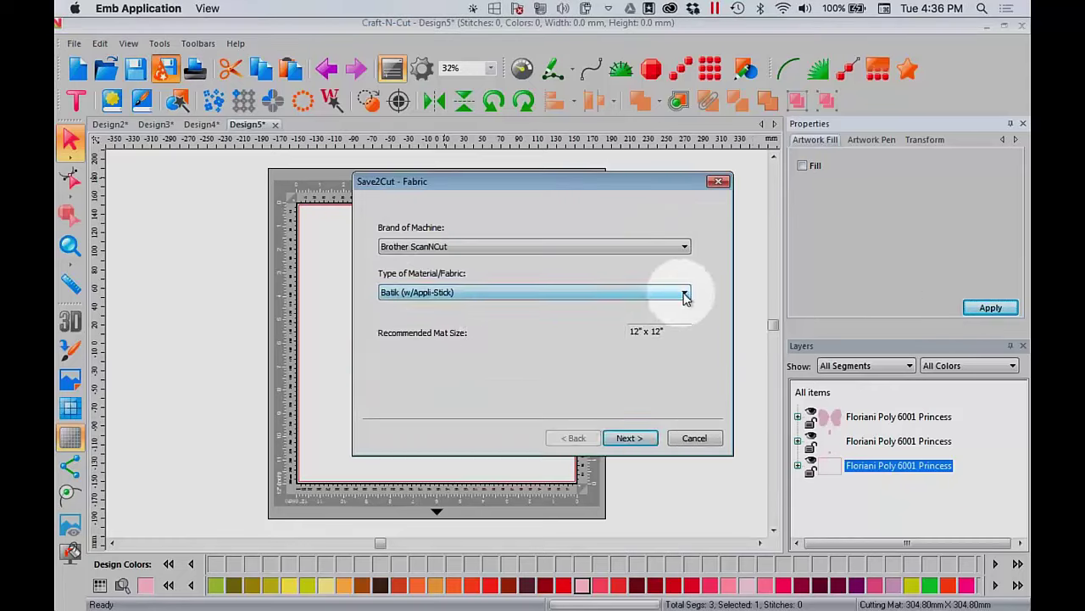
{"action": "left_click", "coordinate": [390, 445]}
{"action": "left_click", "coordinate": [637, 439]}
{"action": "left_click", "coordinate": [718, 460]}
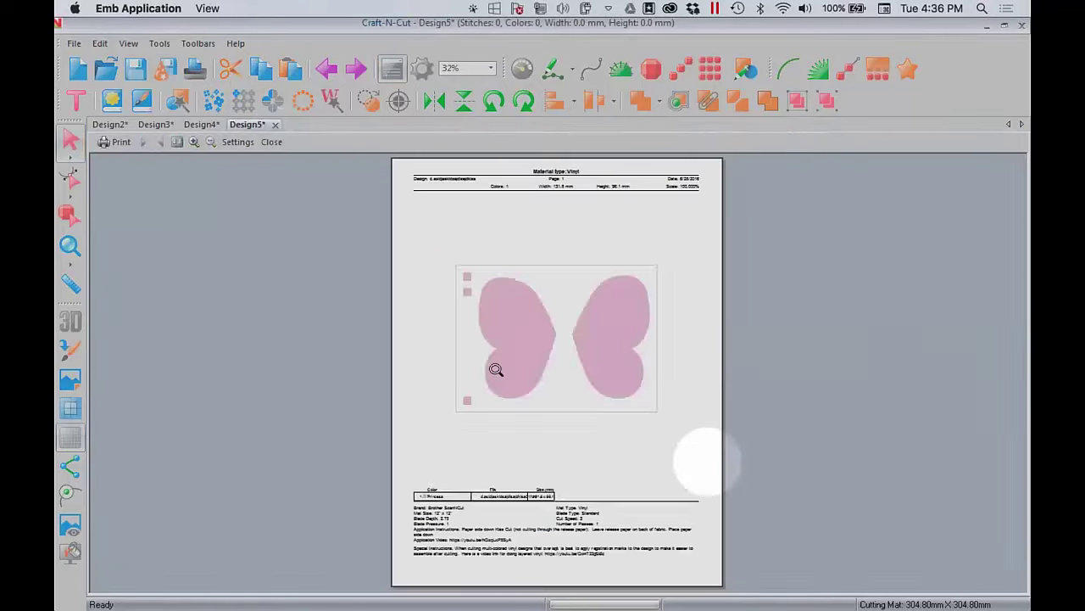
{"action": "left_click", "coordinate": [271, 141]}
Copy the Green Mist wings with their matching registration marks and border rectangle from Design2 into a new design
{"action": "left_click", "coordinate": [110, 125]}
{"action": "left_click", "coordinate": [862, 468]}
{"action": "left_click", "coordinate": [1021, 529]}
{"action": "left_click", "coordinate": [1022, 529]}
{"action": "left_click", "coordinate": [949, 514], "text": "super"}
{"action": "left_click", "coordinate": [1022, 529]}
{"action": "left_click", "coordinate": [1022, 529]}
{"action": "left_click", "coordinate": [1022, 529]}
{"action": "left_click", "coordinate": [1022, 529]}
{"action": "left_click", "coordinate": [1022, 529]}
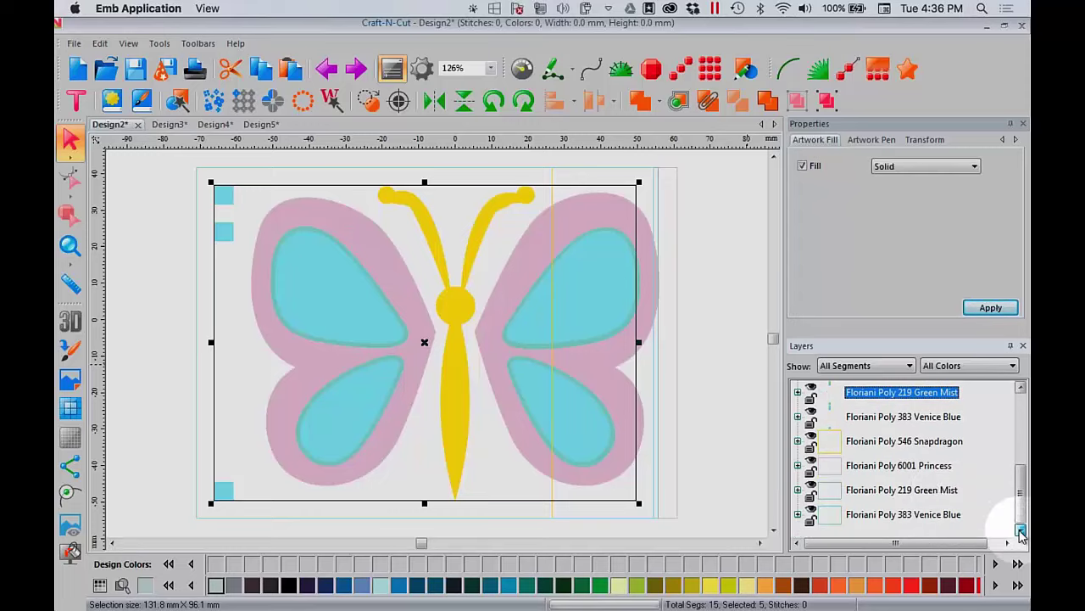
{"action": "left_click", "coordinate": [938, 490], "text": "super"}
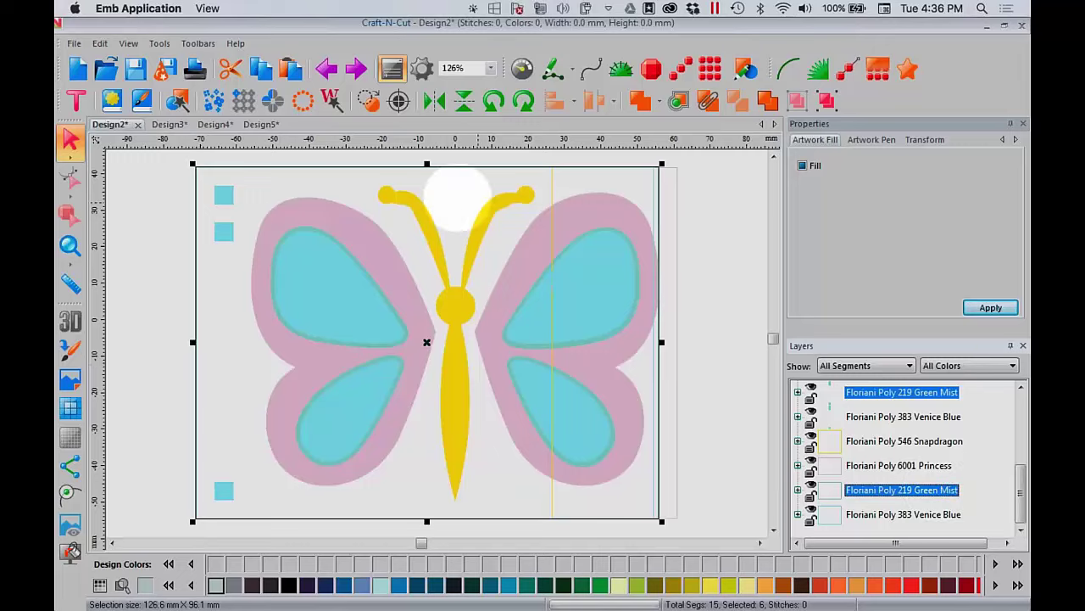
{"action": "left_click", "coordinate": [367, 100]}
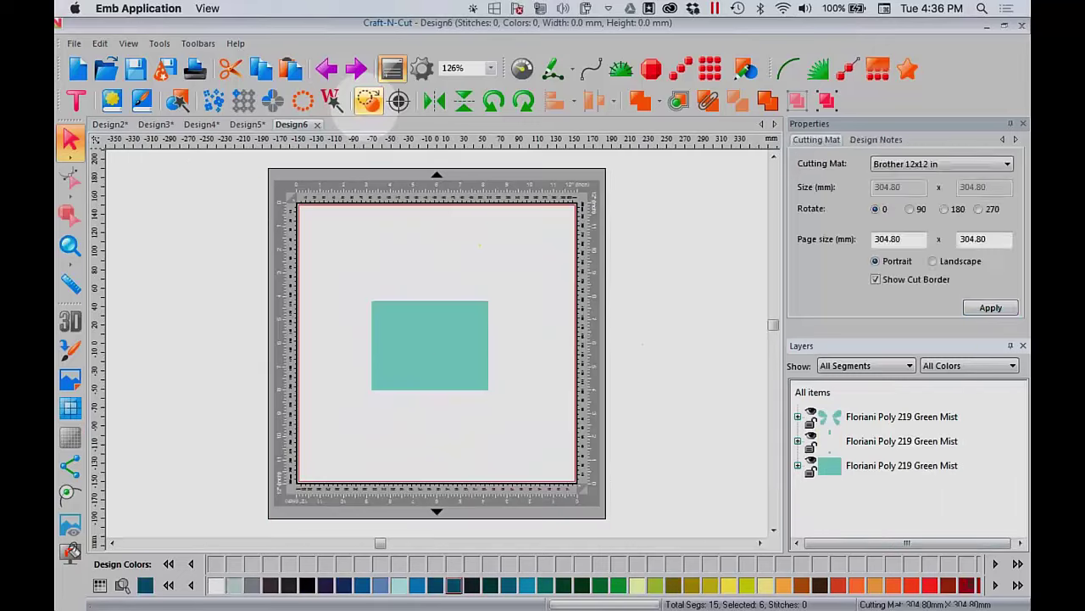
Remove the fill from the Green Mist border rectangle in Design6 and apply the change
{"action": "left_click", "coordinate": [914, 473]}
{"action": "left_click", "coordinate": [803, 165]}
{"action": "left_click", "coordinate": [992, 308]}
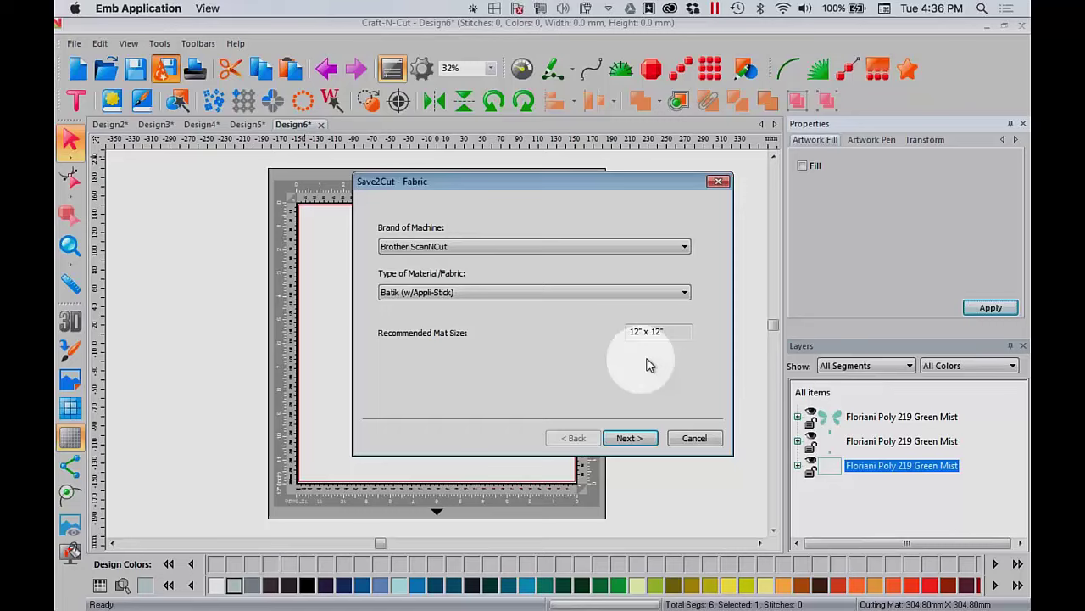
Export the Green Mist layer with Save2Cut using Vinyl, save it as djasldjkasldjsak, and close the print preview
{"action": "left_click", "coordinate": [683, 292]}
{"action": "left_click", "coordinate": [414, 445]}
{"action": "left_click", "coordinate": [630, 441]}
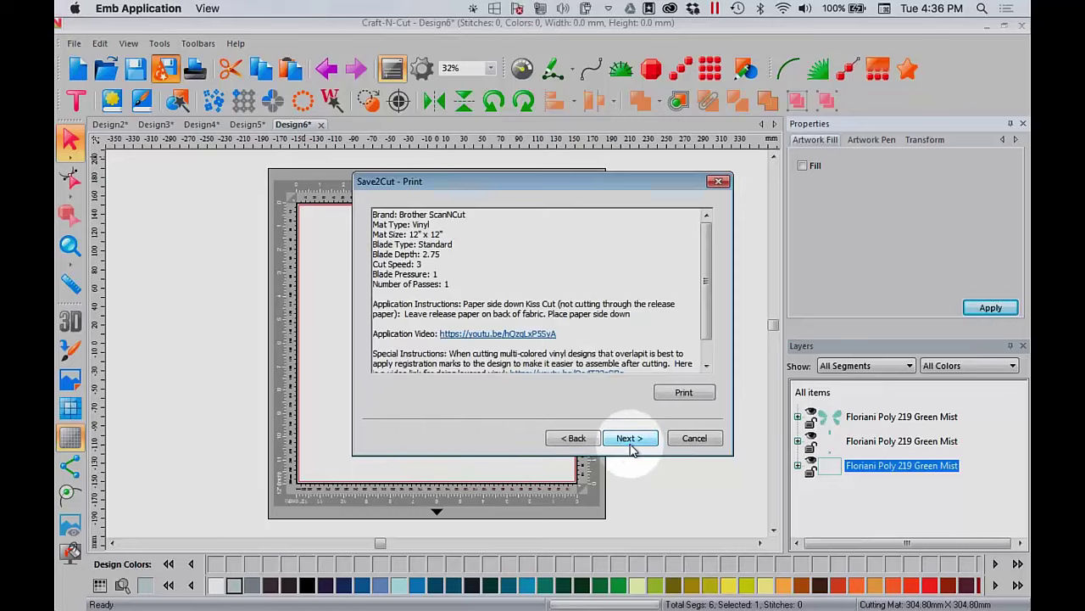
{"action": "left_click", "coordinate": [630, 441]}
{"action": "left_click", "coordinate": [631, 441]}
{"action": "type", "text": "djasldjkasldjsak"}
{"action": "left_click", "coordinate": [719, 462]}
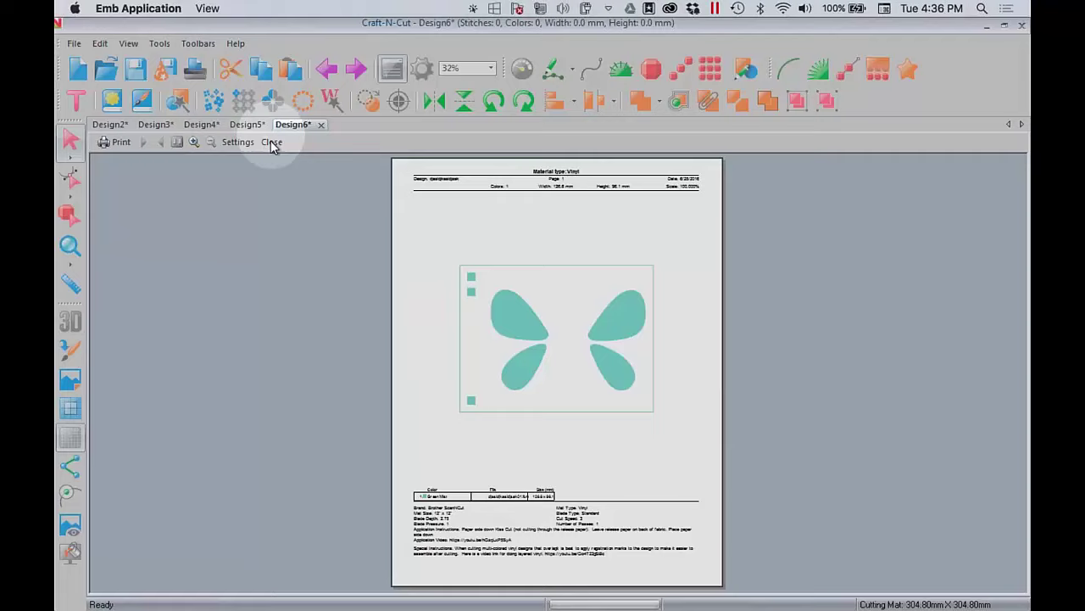
{"action": "left_click", "coordinate": [271, 143]}
Save the full butterfly in Design2 to the Desktop as the Floriani WAF file lkf;sdkfl;dskfl;sdkfl;sdkfl;ds
{"action": "left_click", "coordinate": [115, 125]}
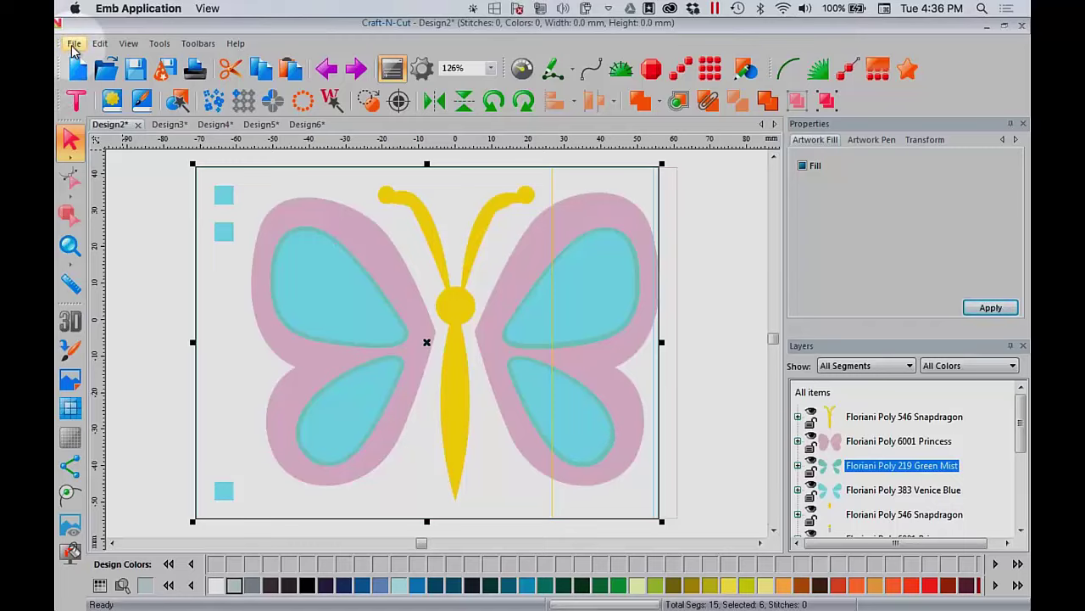
{"action": "left_click", "coordinate": [73, 46]}
{"action": "left_click", "coordinate": [226, 215]}
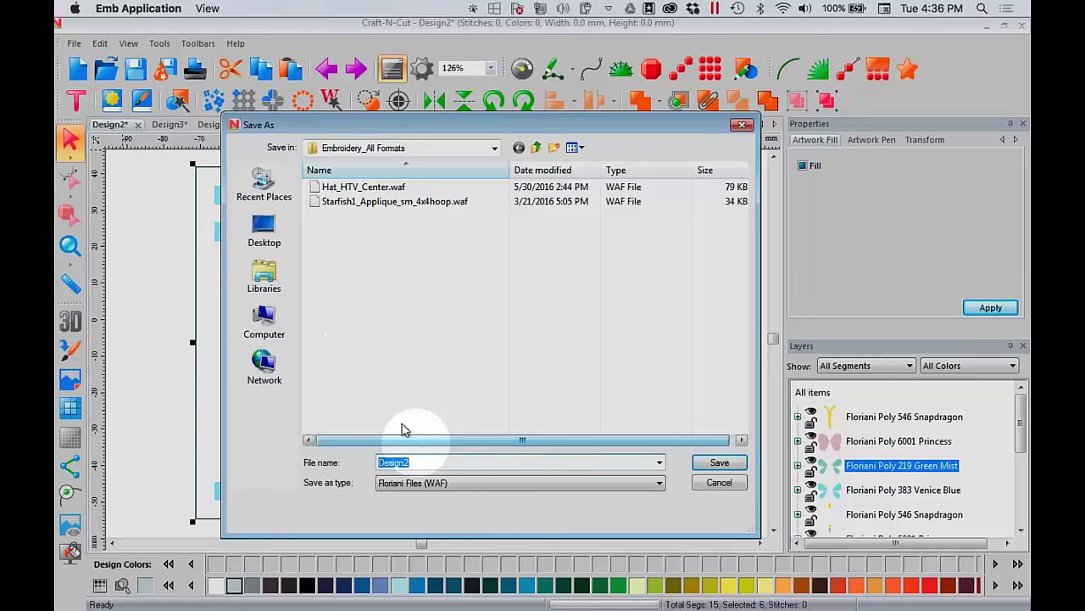
{"action": "left_click", "coordinate": [272, 226]}
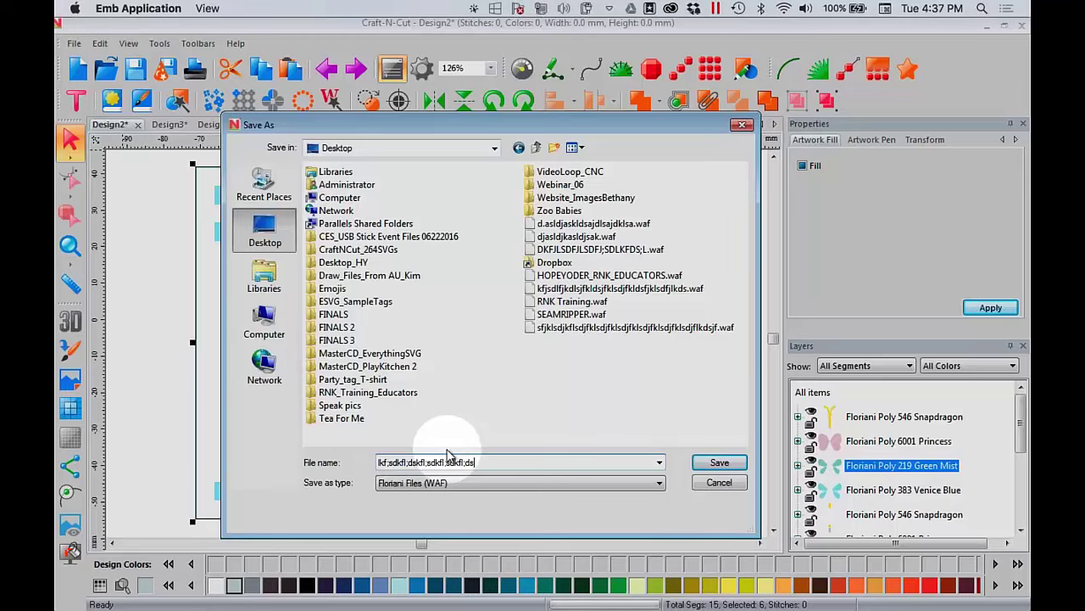
{"action": "left_click", "coordinate": [718, 463]}
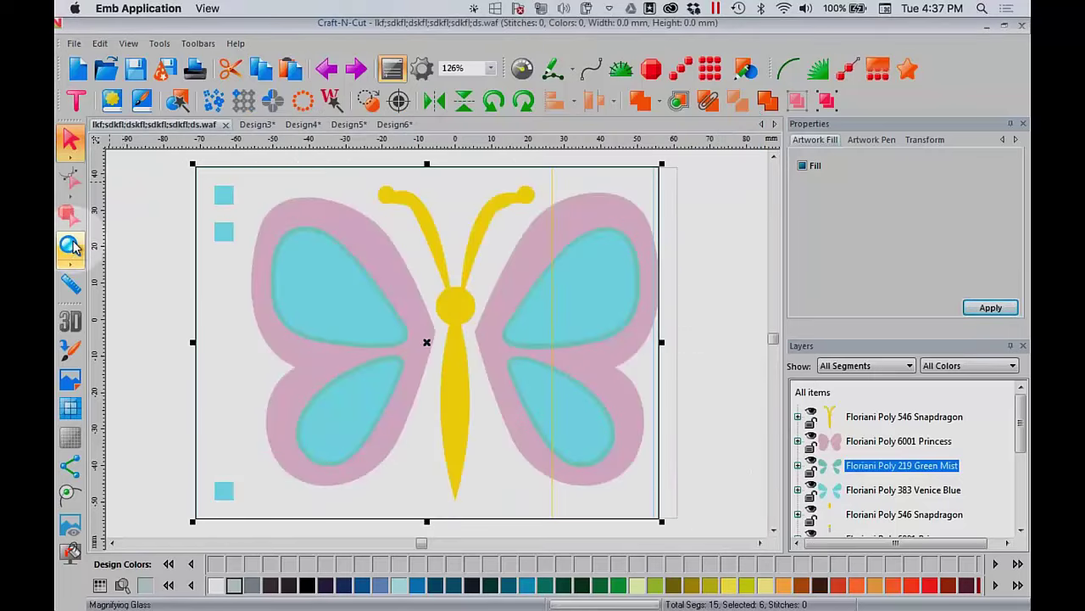
Add the text Hello above the butterfly and color it Craft-N-Cut 172 Orange
{"action": "left_click", "coordinate": [72, 246]}
{"action": "left_click", "coordinate": [490, 69]}
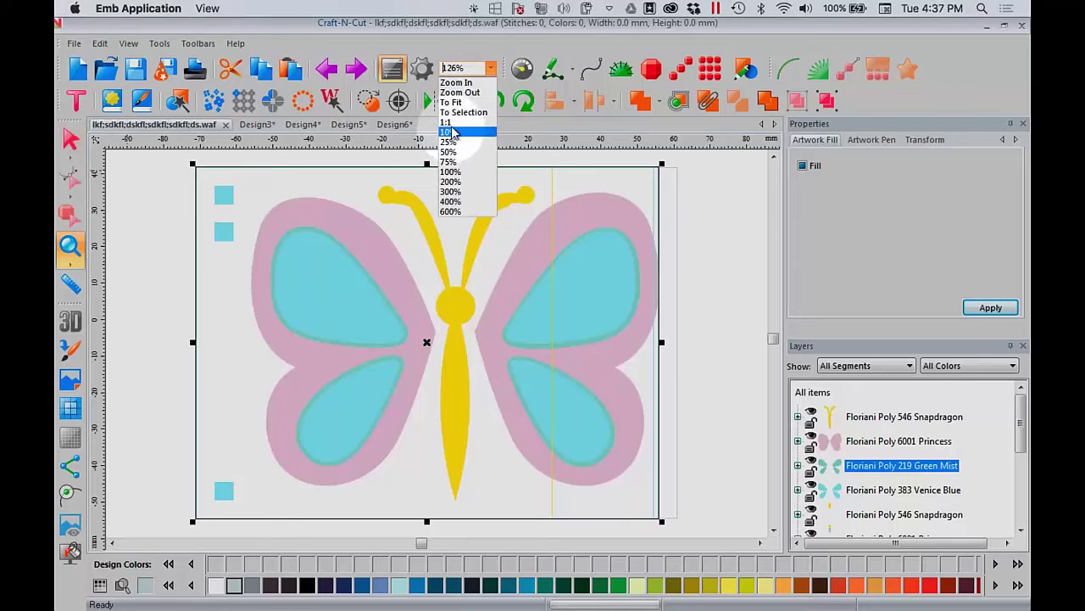
{"action": "left_click", "coordinate": [452, 161]}
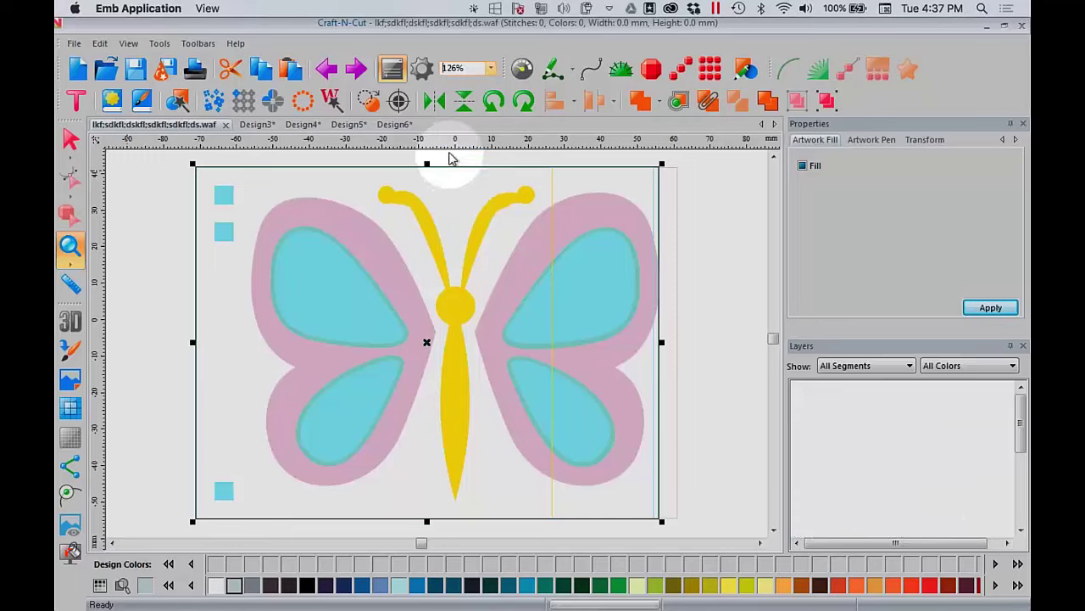
{"action": "left_click", "coordinate": [76, 102]}
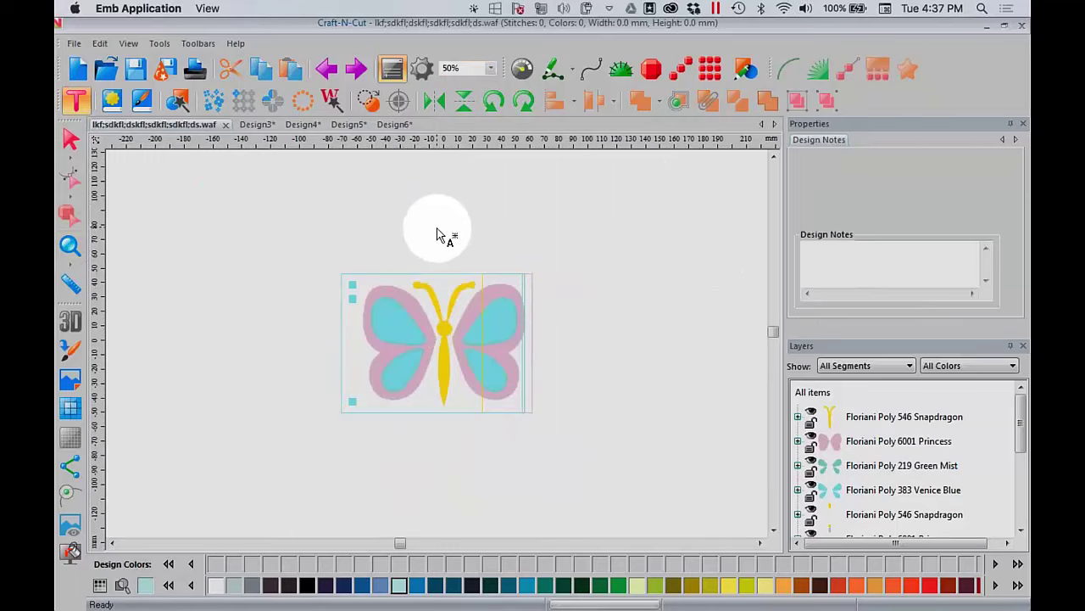
{"action": "left_click", "coordinate": [437, 227]}
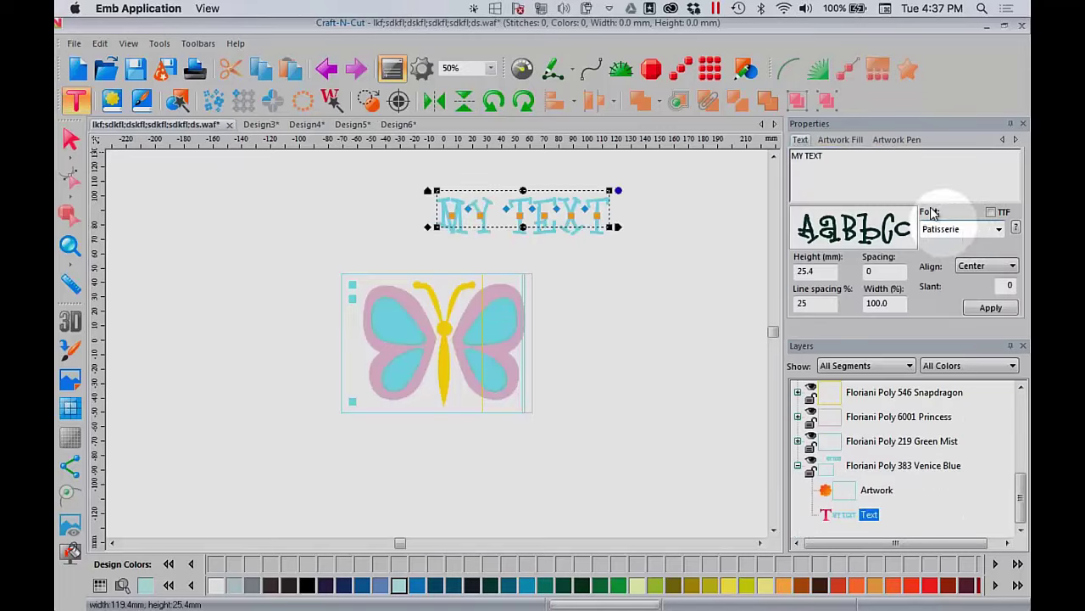
{"action": "triple_click", "coordinate": [830, 156]}
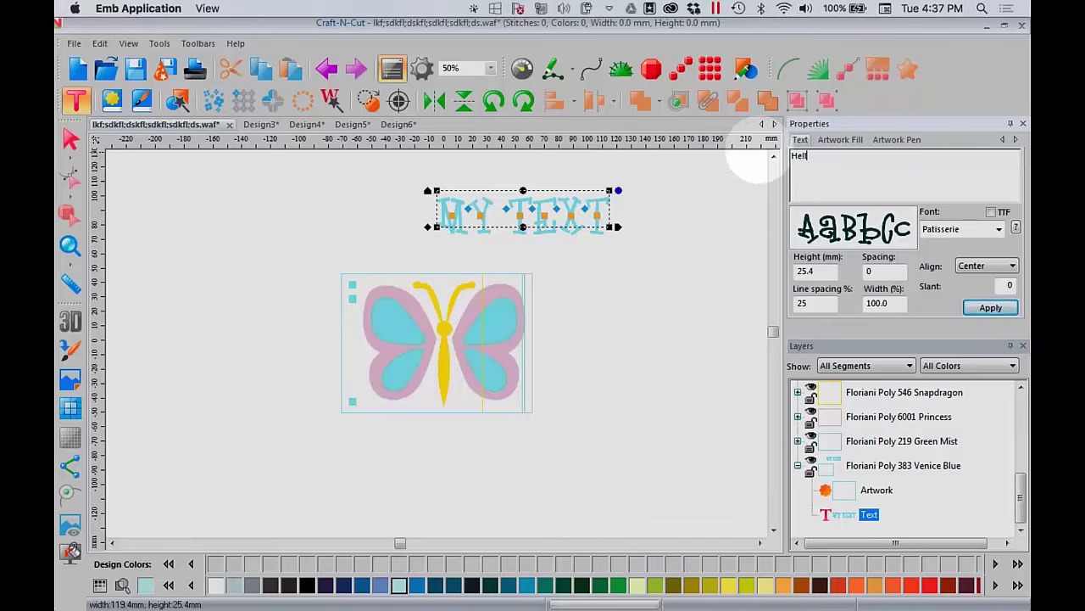
{"action": "type", "text": "Hello"}
{"action": "left_click", "coordinate": [990, 307]}
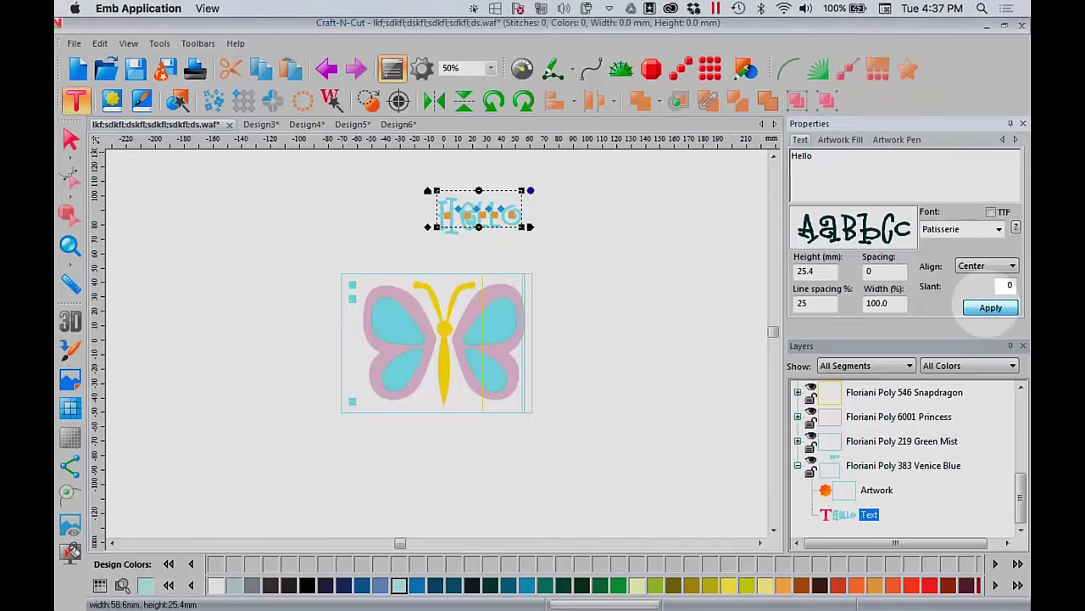
{"action": "left_click", "coordinate": [929, 585]}
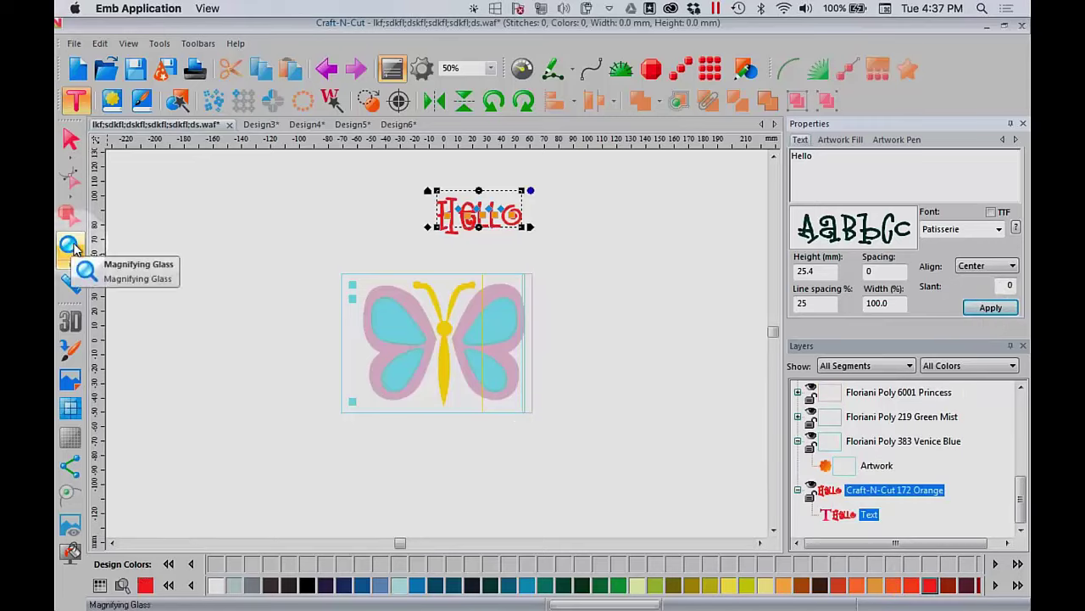
Enlarge the Hello text to about 154 × 67 mm and position it to the right of the butterfly
{"action": "left_click", "coordinate": [70, 139]}
{"action": "left_click", "coordinate": [366, 193]}
{"action": "left_click", "coordinate": [475, 219]}
{"action": "left_click_drag", "start_coordinate": [485, 221], "coordinate": [735, 230]}
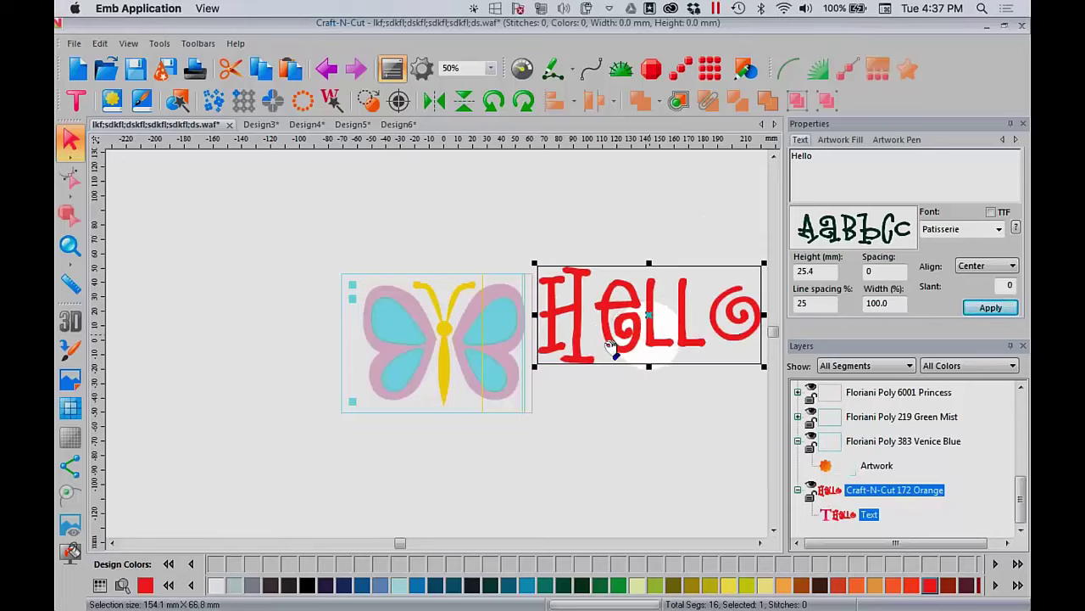
Tighten the Hello lettering to about 139 mm wide by moving the o toward the second l and the H toward the e
{"action": "left_click", "coordinate": [72, 245]}
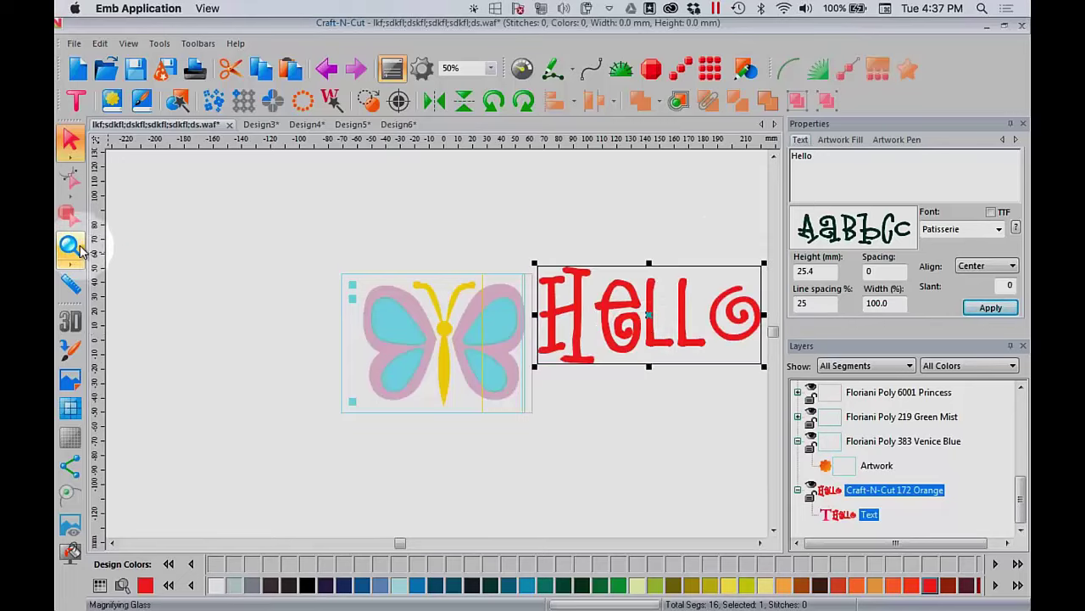
{"action": "left_click", "coordinate": [594, 336]}
{"action": "left_click_drag", "start_coordinate": [593, 336], "coordinate": [586, 382]}
{"action": "left_click", "coordinate": [75, 100]}
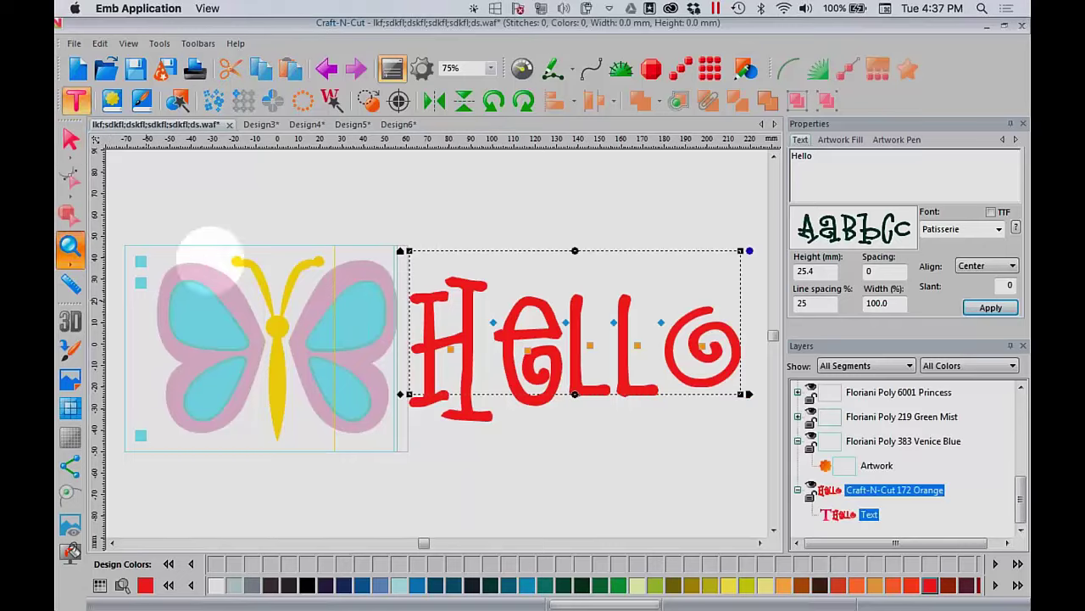
{"action": "left_click_drag", "start_coordinate": [405, 243], "coordinate": [768, 479]}
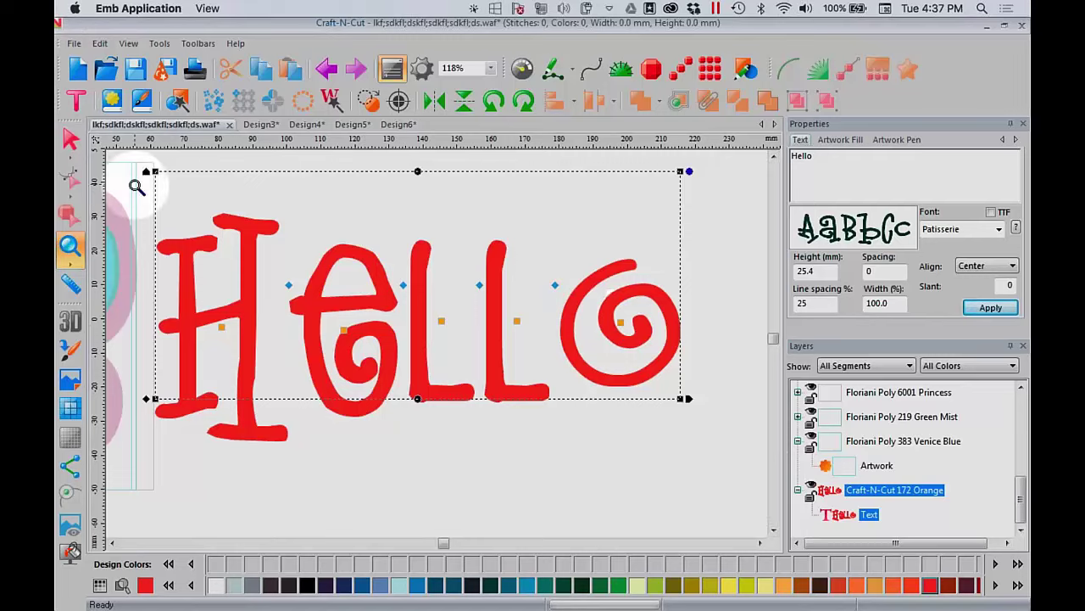
{"action": "left_click", "coordinate": [70, 138]}
{"action": "left_click", "coordinate": [76, 100]}
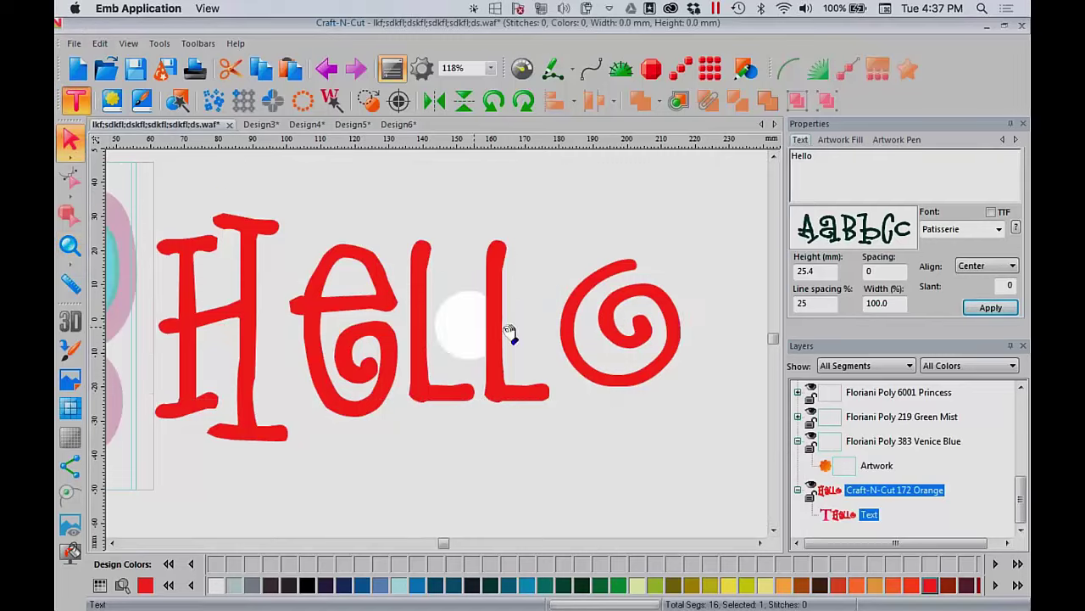
{"action": "left_click", "coordinate": [620, 322]}
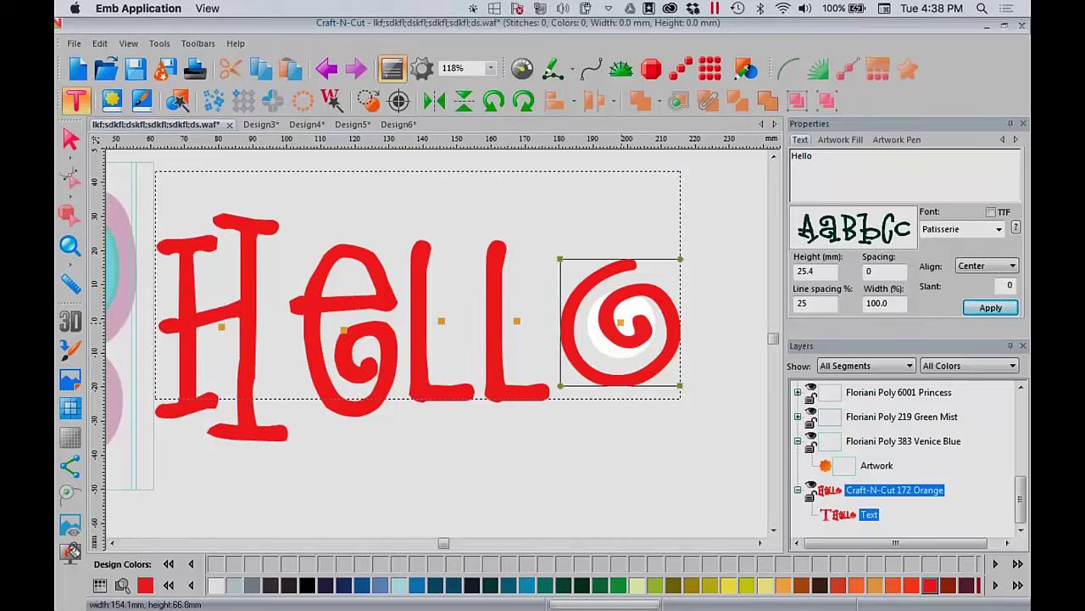
{"action": "left_click_drag", "start_coordinate": [620, 322], "coordinate": [589, 322]}
{"action": "left_click_drag", "start_coordinate": [234, 331], "coordinate": [255, 327]}
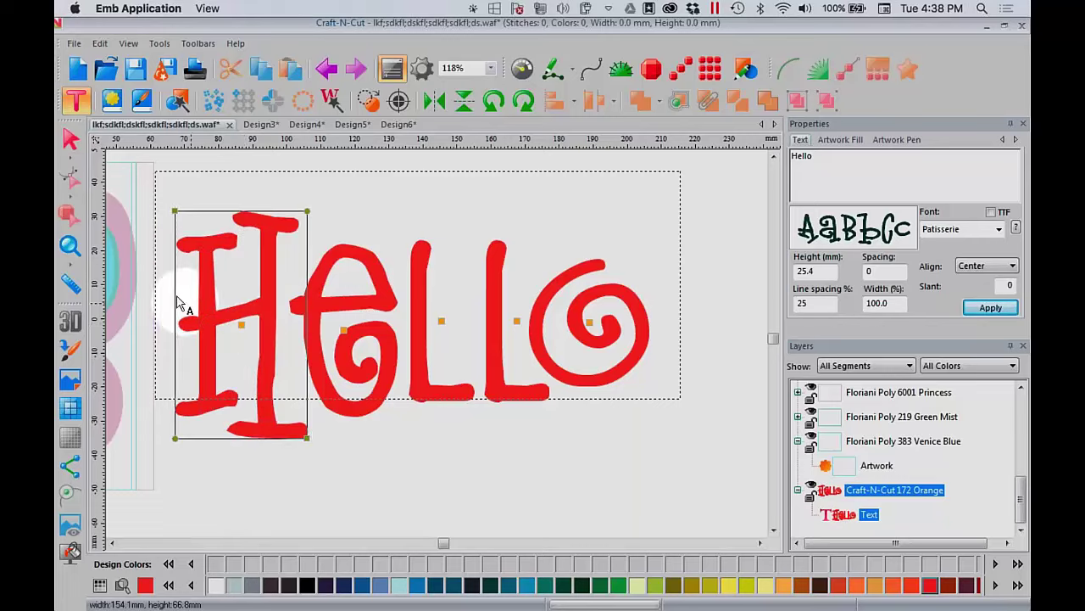
{"action": "left_click", "coordinate": [71, 246]}
{"action": "left_click", "coordinate": [581, 212]}
{"action": "left_click", "coordinate": [71, 138]}
{"action": "left_click", "coordinate": [592, 341]}
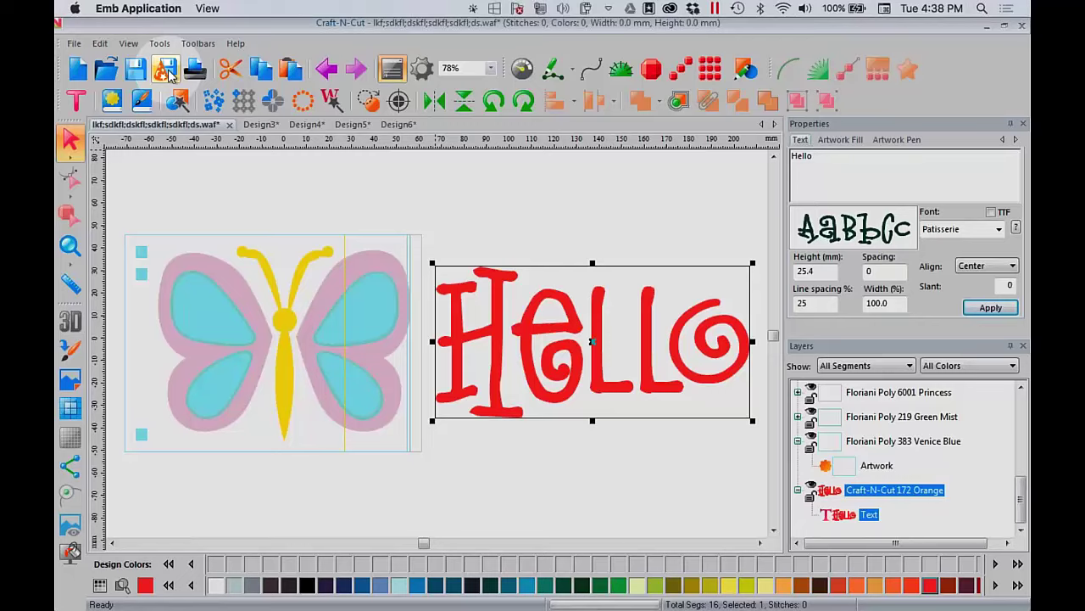
Switch to the butterfly in Design3 and hide its cutting mat
{"action": "mouse_move", "coordinate": [588, 594]}
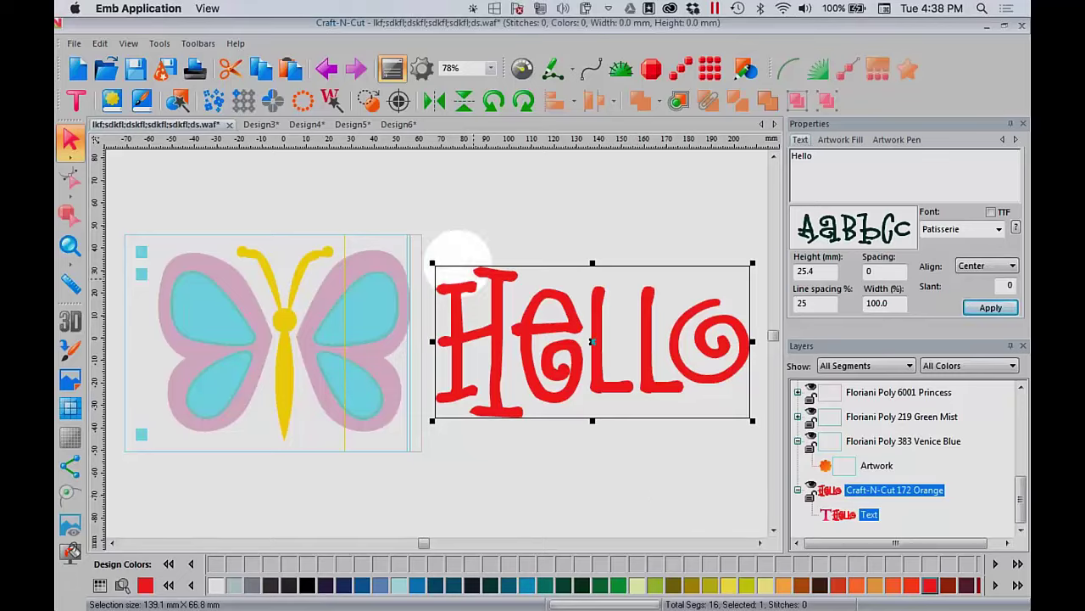
{"action": "left_click", "coordinate": [262, 125]}
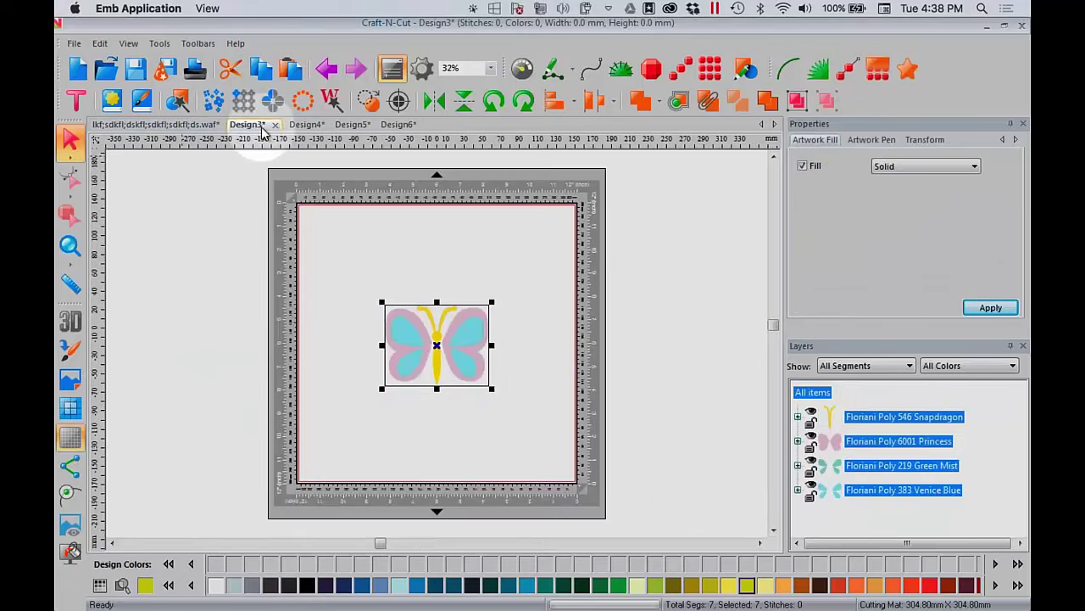
{"action": "left_click", "coordinate": [72, 439]}
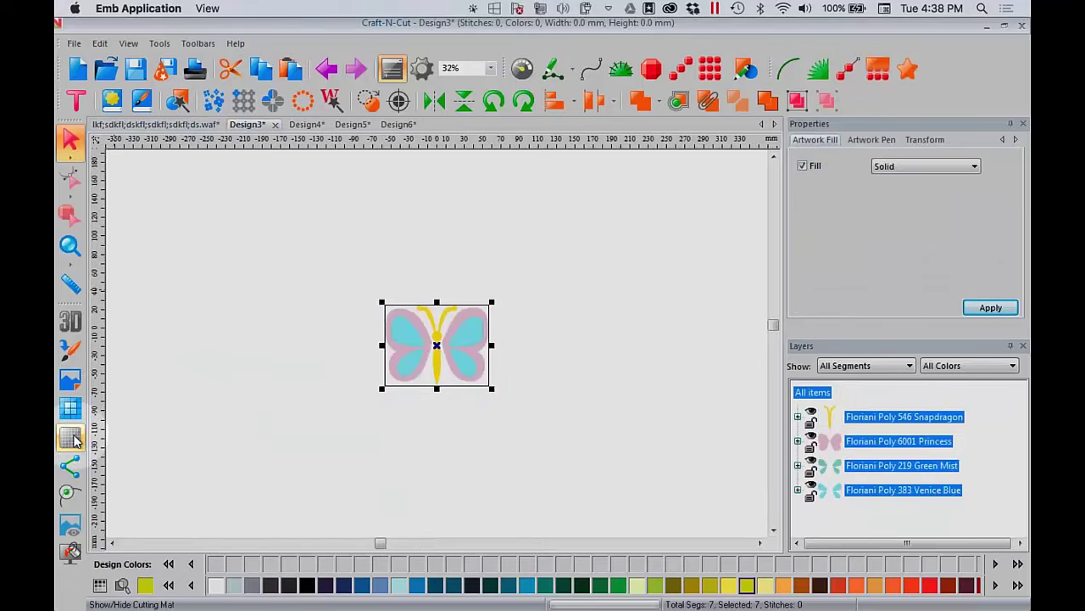
{"action": "left_click", "coordinate": [71, 245]}
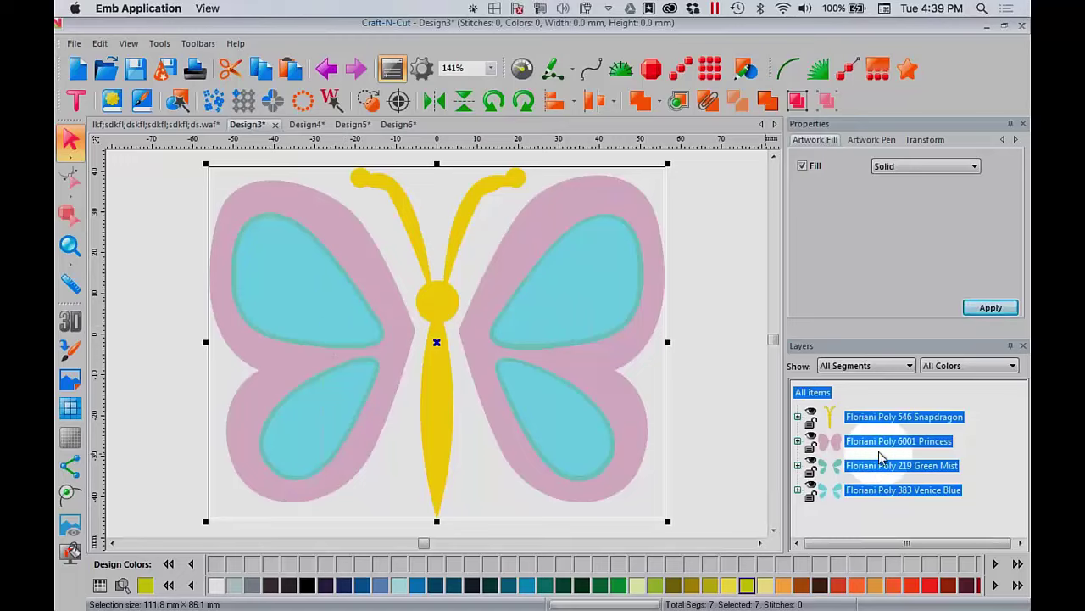
Hide the yellow Snapdragon body and antennae layer in Design3, and make it visible again
{"action": "left_click", "coordinate": [892, 402]}
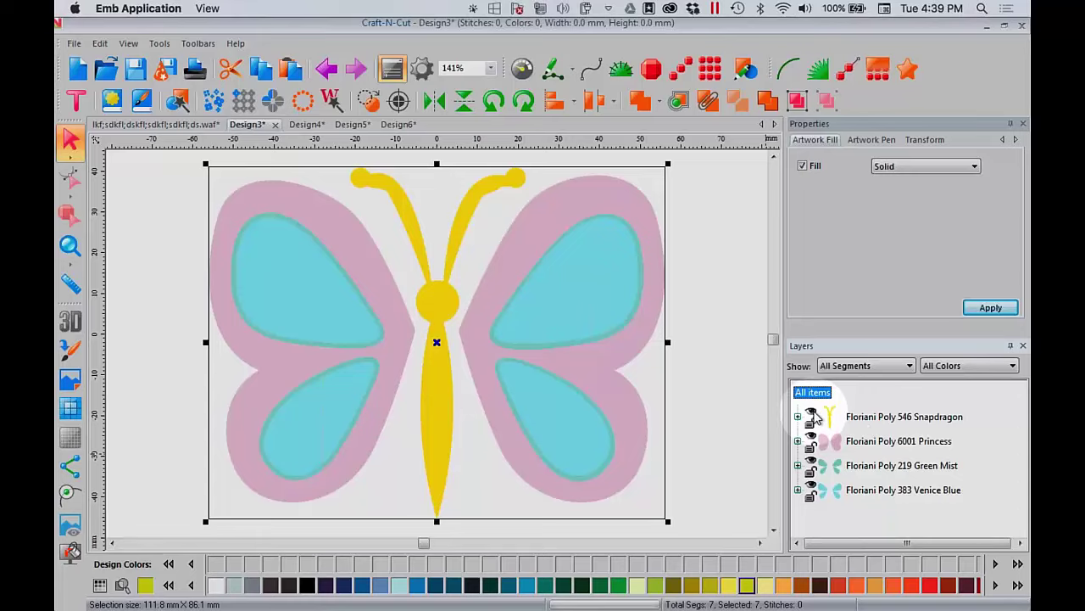
{"action": "left_click", "coordinate": [814, 414]}
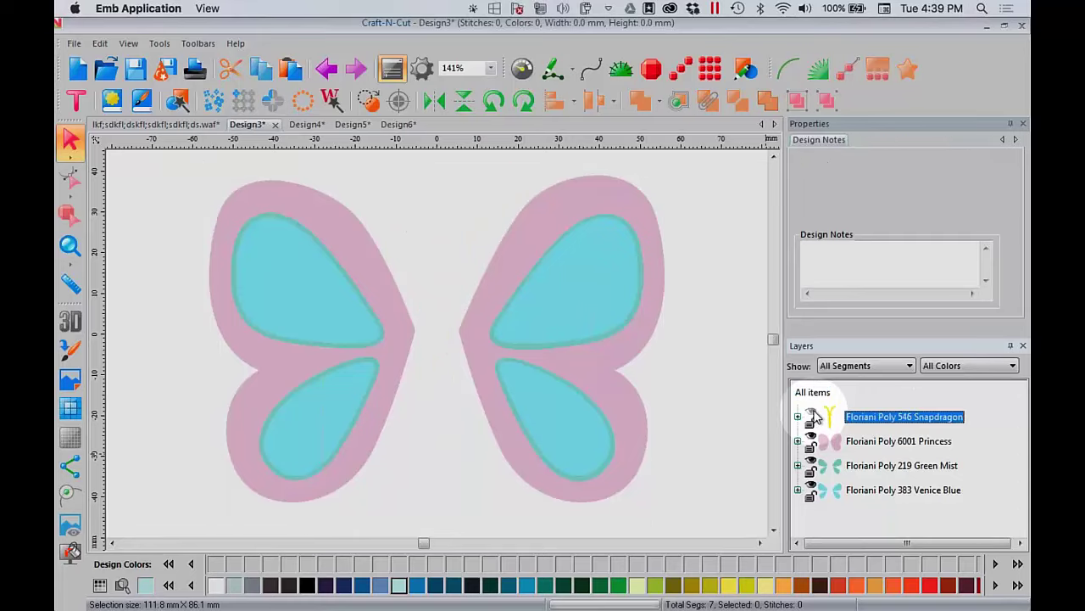
{"action": "left_click", "coordinate": [813, 414]}
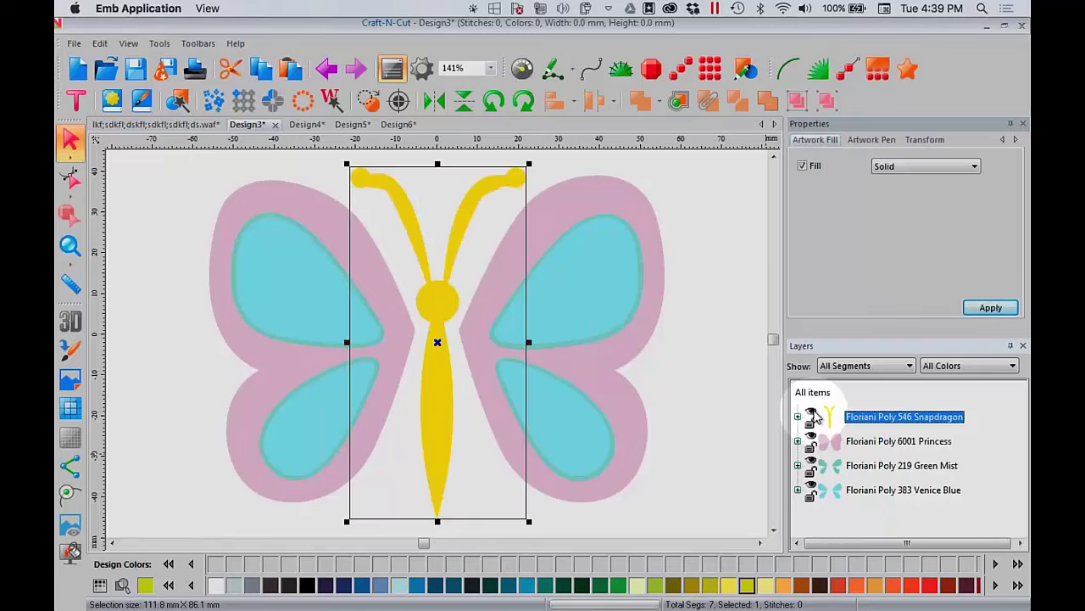
Hide the yellow Snapdragon body layer and select the Princess, Green Mist and Venice Blue wing layers together
{"action": "left_click", "coordinate": [814, 415]}
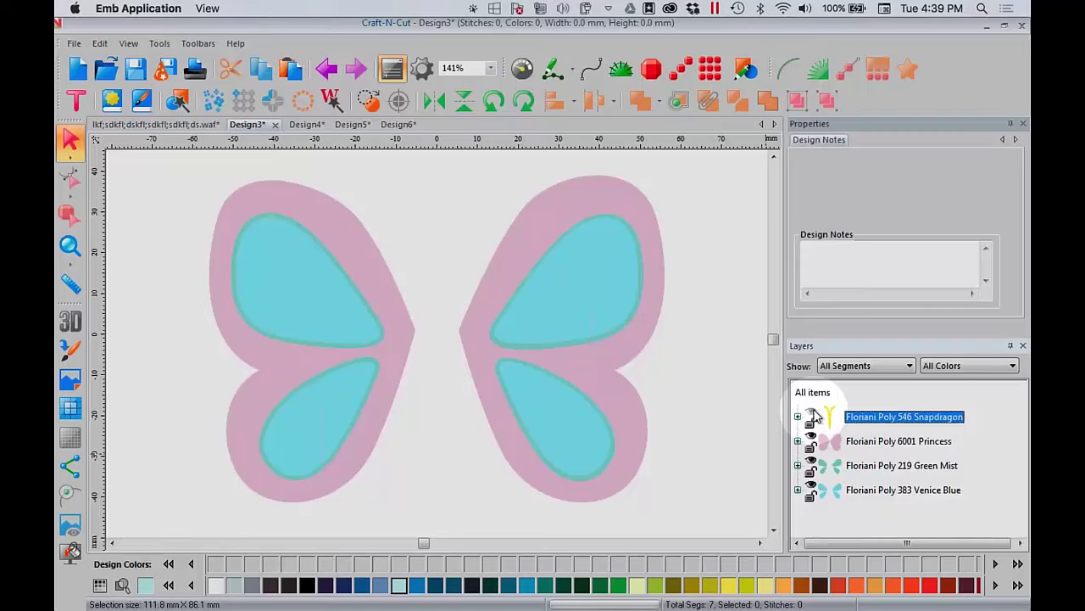
{"action": "left_click", "coordinate": [859, 444]}
{"action": "left_click", "coordinate": [869, 465], "text": "ctrl"}
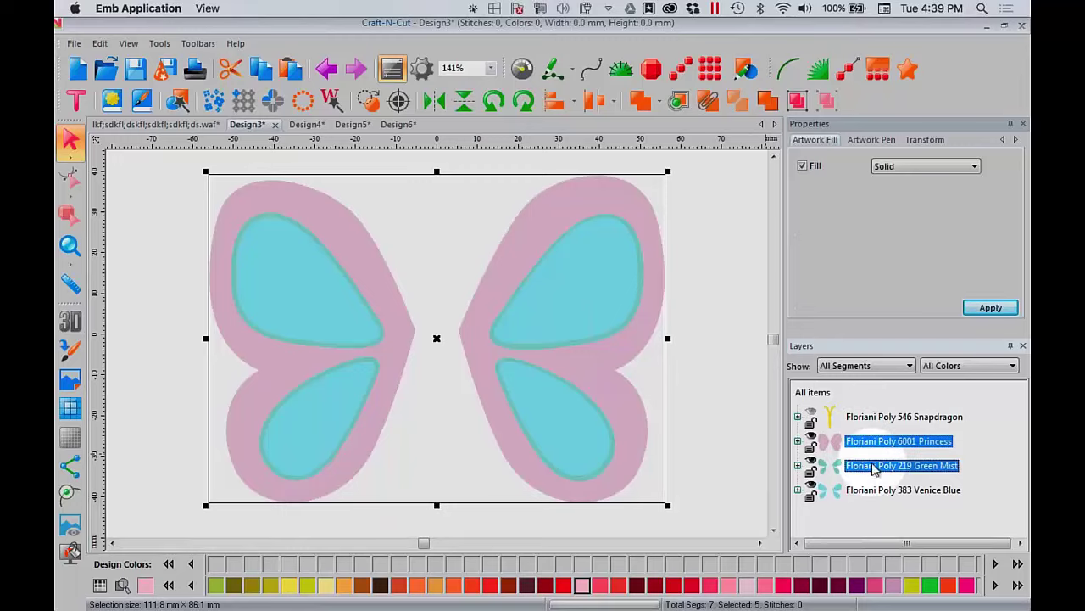
{"action": "left_click", "coordinate": [882, 491], "text": "ctrl"}
Remove the fill from all visible wing layers, and turn the solid fill back on
{"action": "left_click", "coordinate": [810, 392]}
{"action": "left_click", "coordinate": [802, 166]}
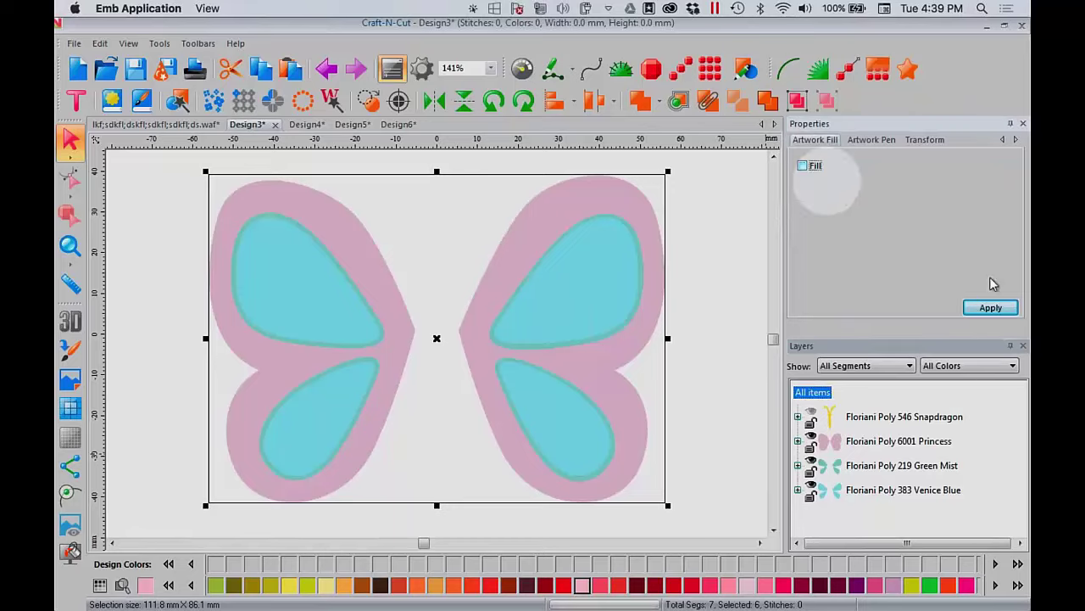
{"action": "left_click", "coordinate": [991, 307]}
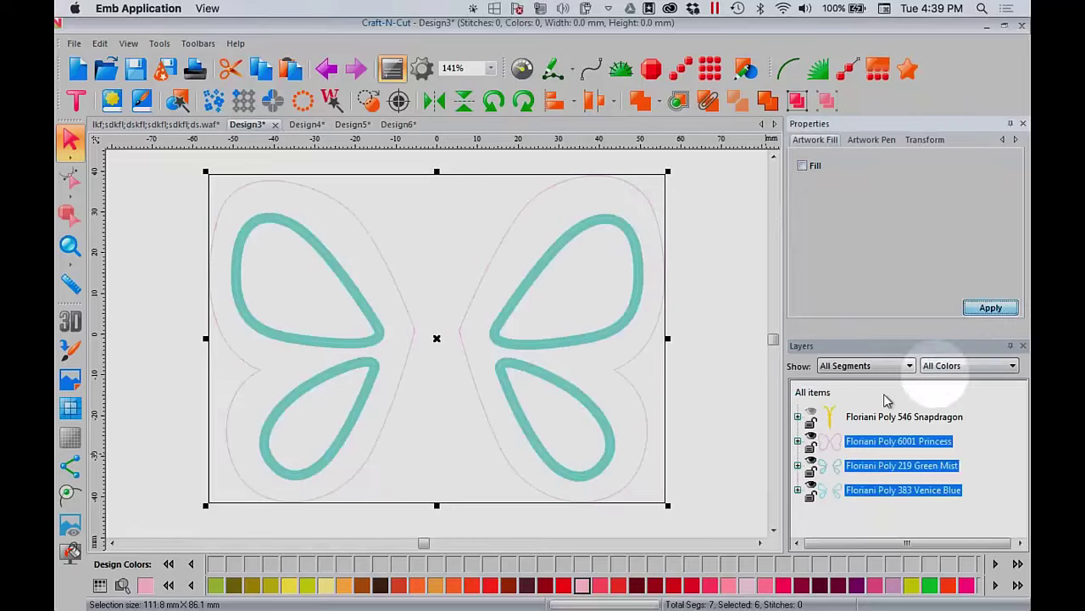
{"action": "left_click", "coordinate": [803, 166]}
{"action": "left_click", "coordinate": [991, 307]}
Combine the selected Princess, Green Mist and Venice Blue wing layers into one artwork
{"action": "left_click", "coordinate": [904, 442]}
{"action": "left_click", "coordinate": [897, 491]}
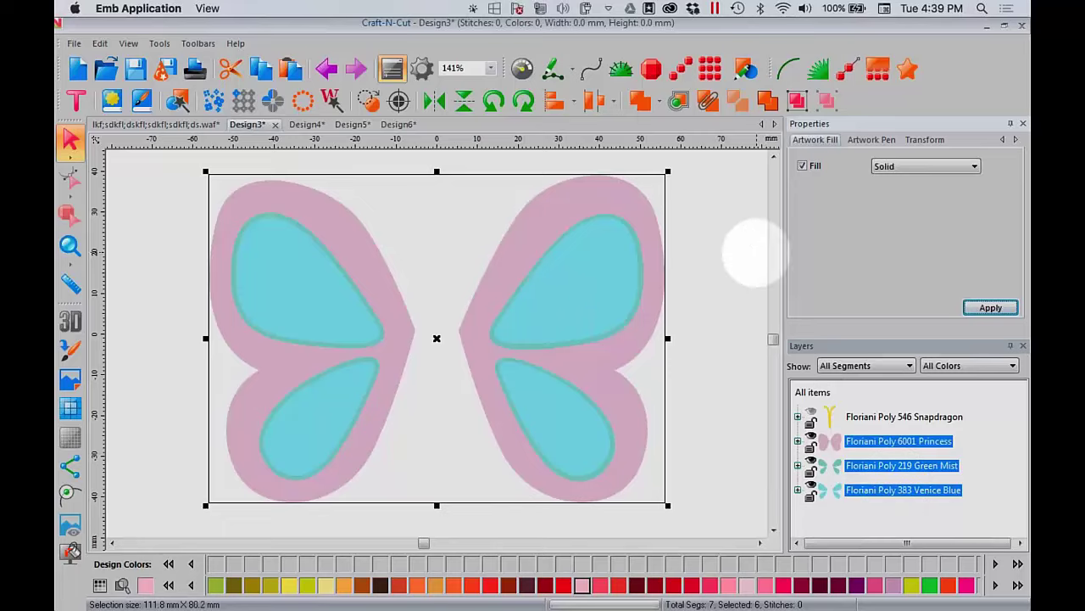
{"action": "left_click", "coordinate": [709, 103]}
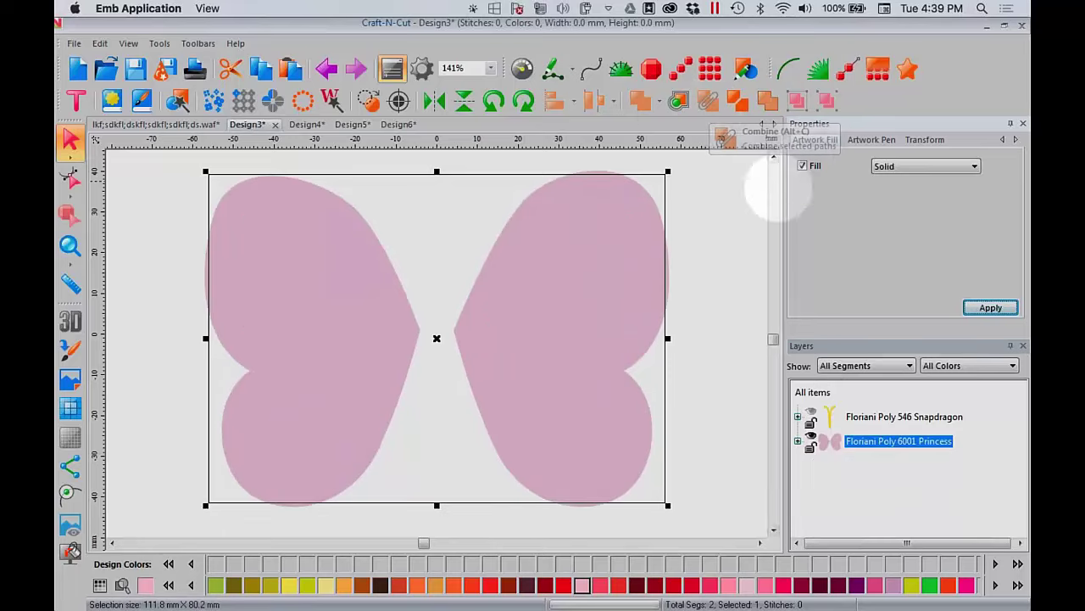
Try the combined wings without fill, compare them with the original wings through undo and redo, and undo the fill removal
{"action": "left_click", "coordinate": [803, 167]}
{"action": "left_click", "coordinate": [325, 68]}
{"action": "left_click", "coordinate": [326, 69]}
{"action": "left_click", "coordinate": [326, 69]}
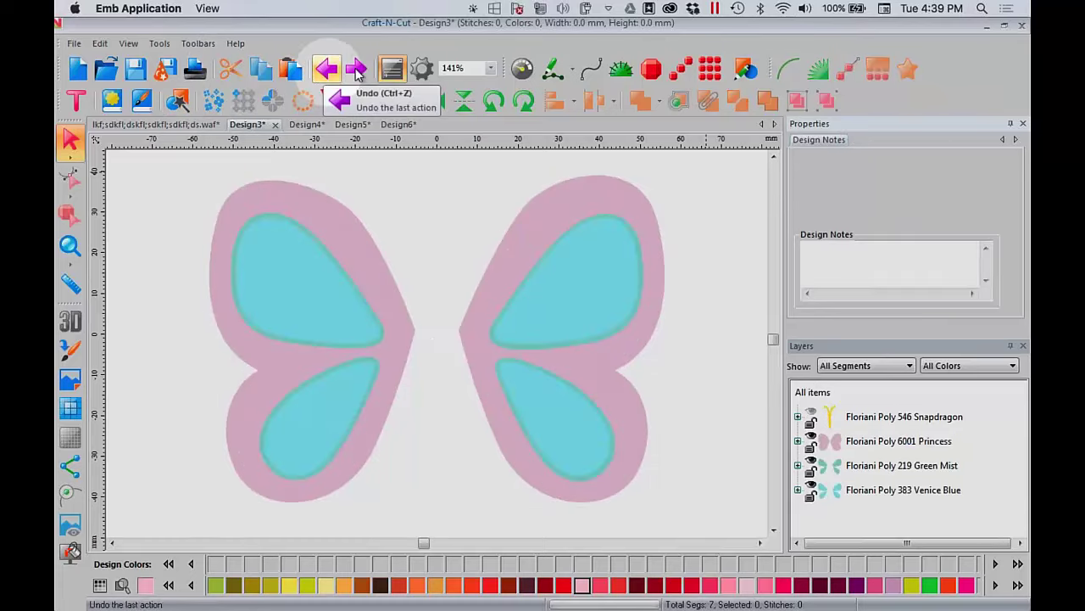
{"action": "left_click", "coordinate": [356, 69]}
{"action": "left_click", "coordinate": [356, 68]}
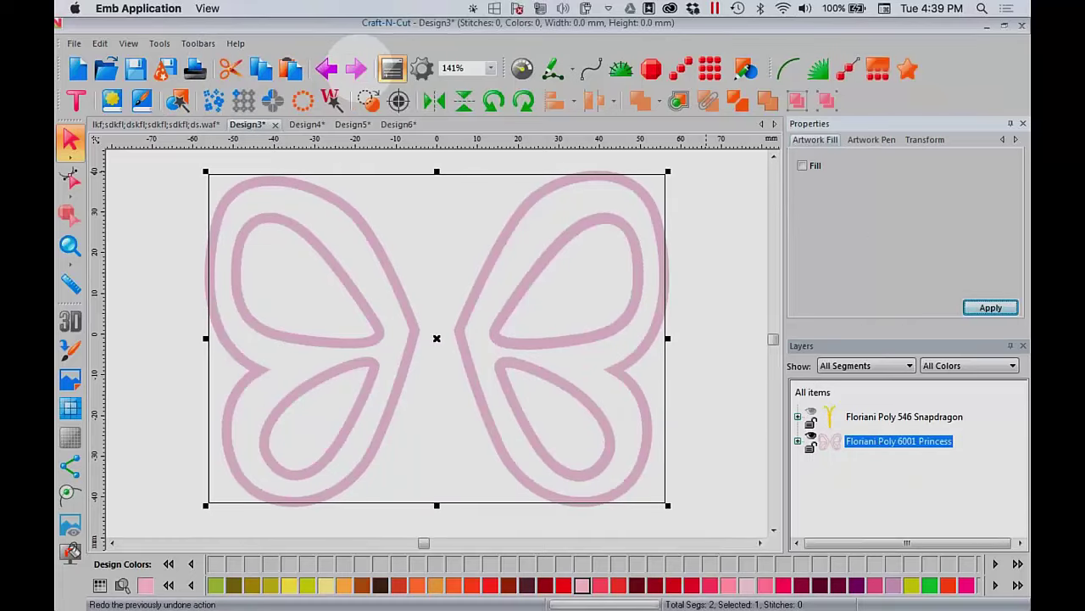
{"action": "left_click", "coordinate": [326, 69]}
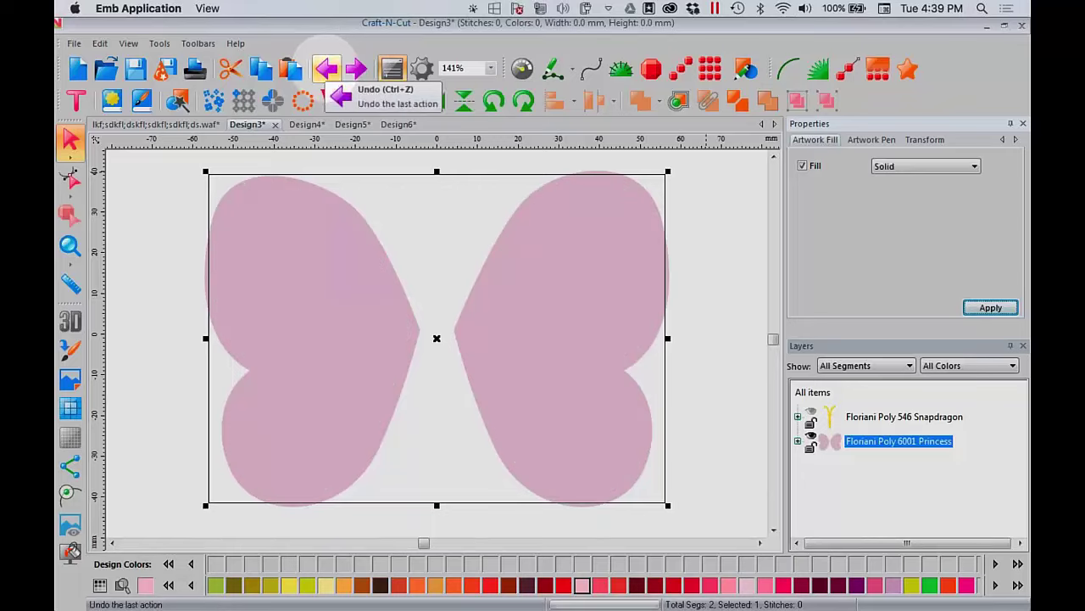
Remove the fill from the combined Princess wing artwork
{"action": "left_click", "coordinate": [897, 443]}
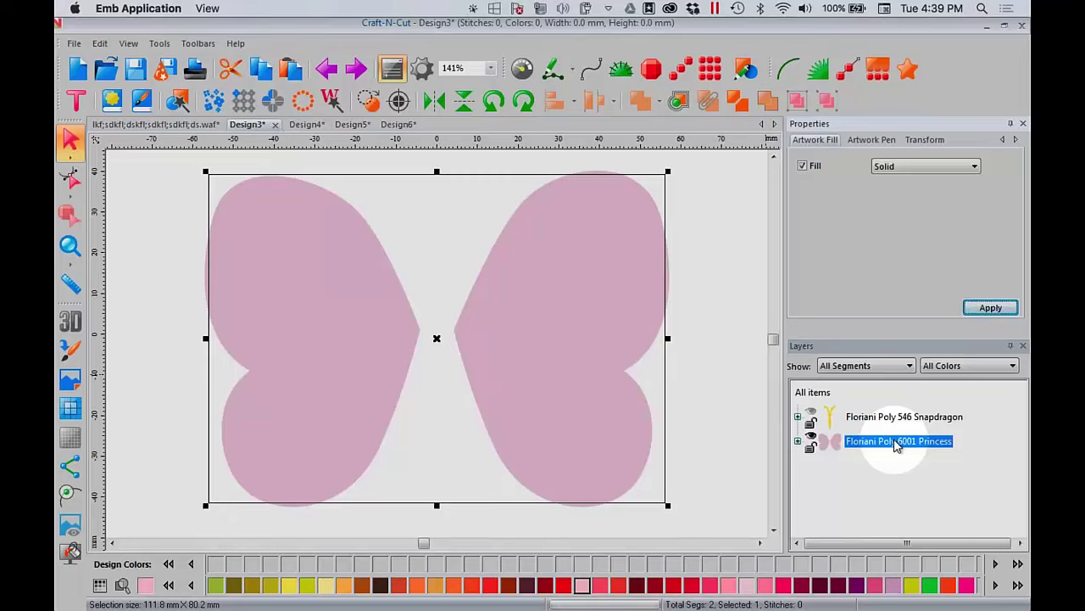
{"action": "left_click", "coordinate": [804, 167]}
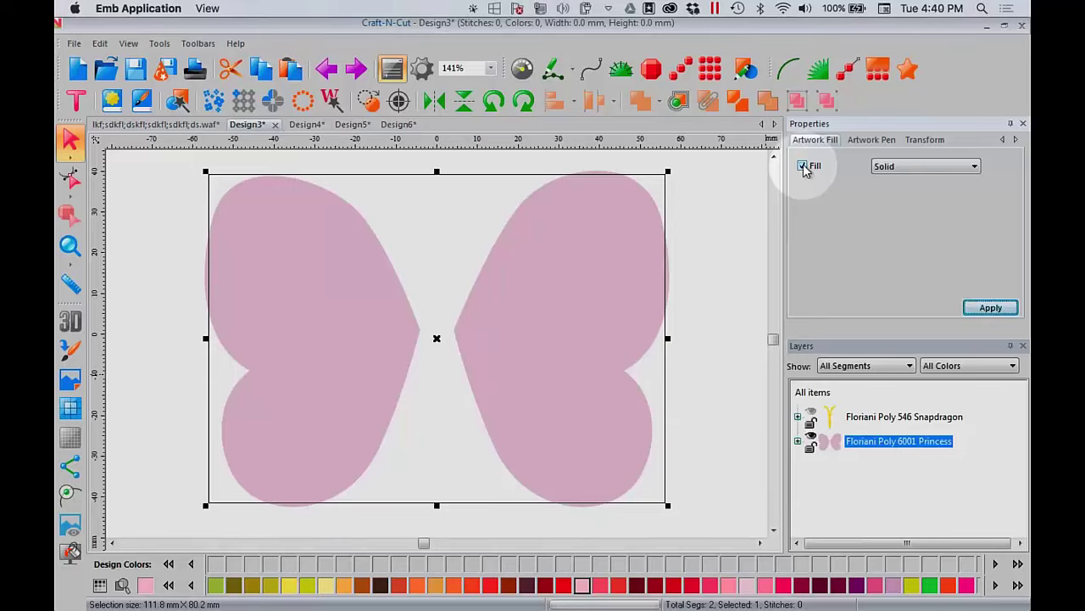
{"action": "left_click", "coordinate": [1015, 309]}
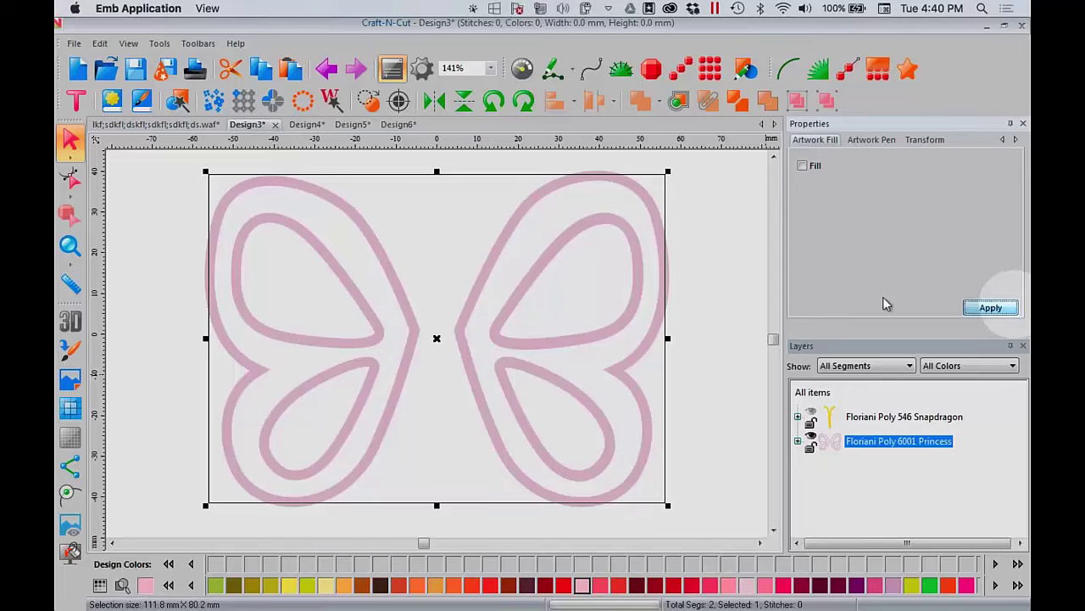
Make the Snapdragon body layer visible again and recolor the whole butterfly to Craft-N-Cut 6 Neon Pink
{"action": "left_click", "coordinate": [813, 415]}
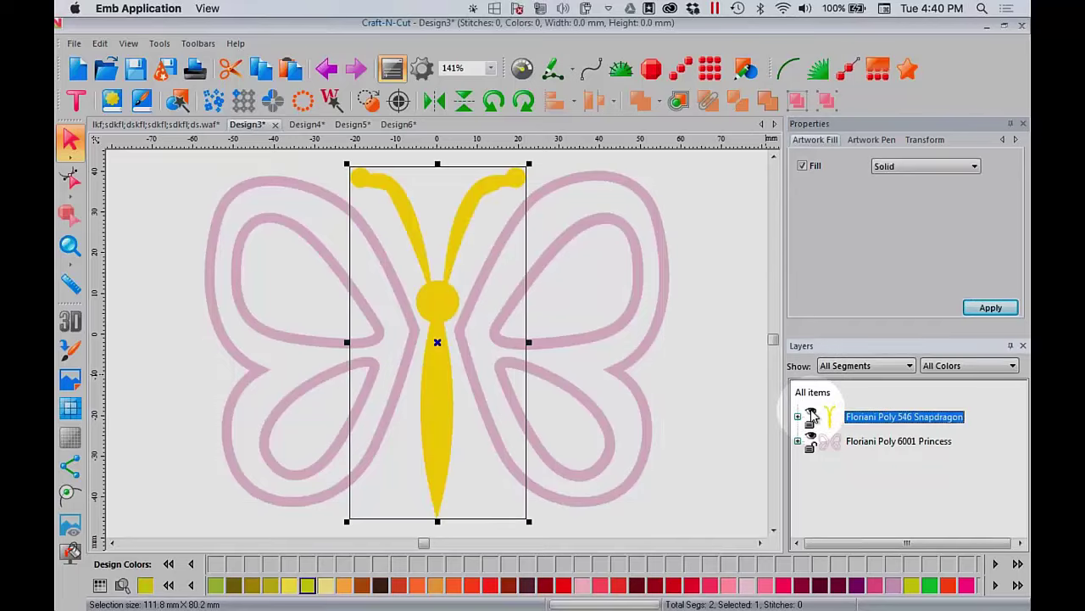
{"action": "left_click", "coordinate": [812, 392]}
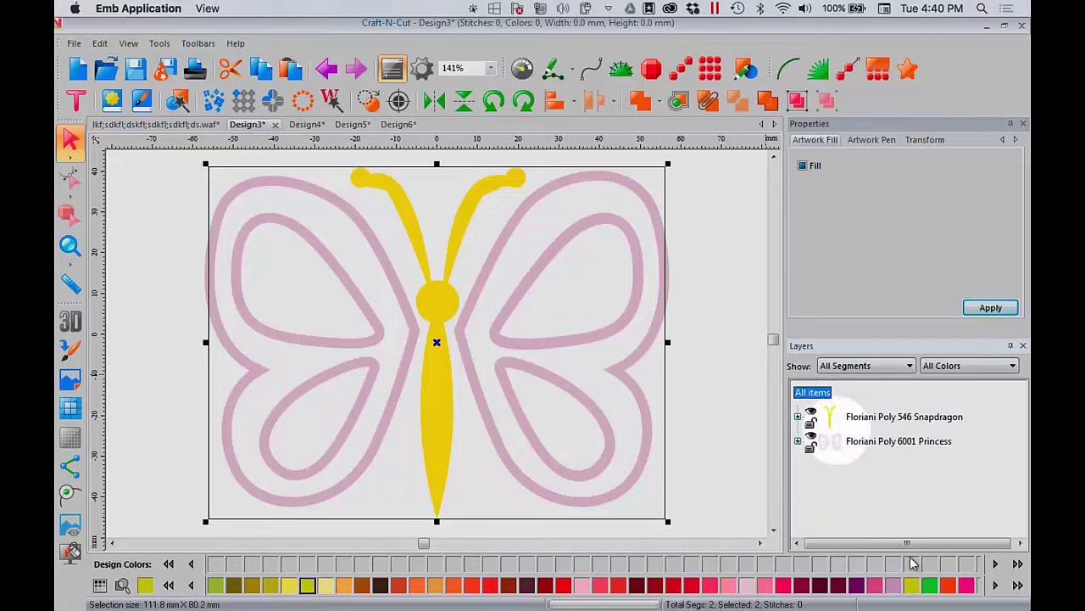
{"action": "left_click", "coordinate": [966, 585]}
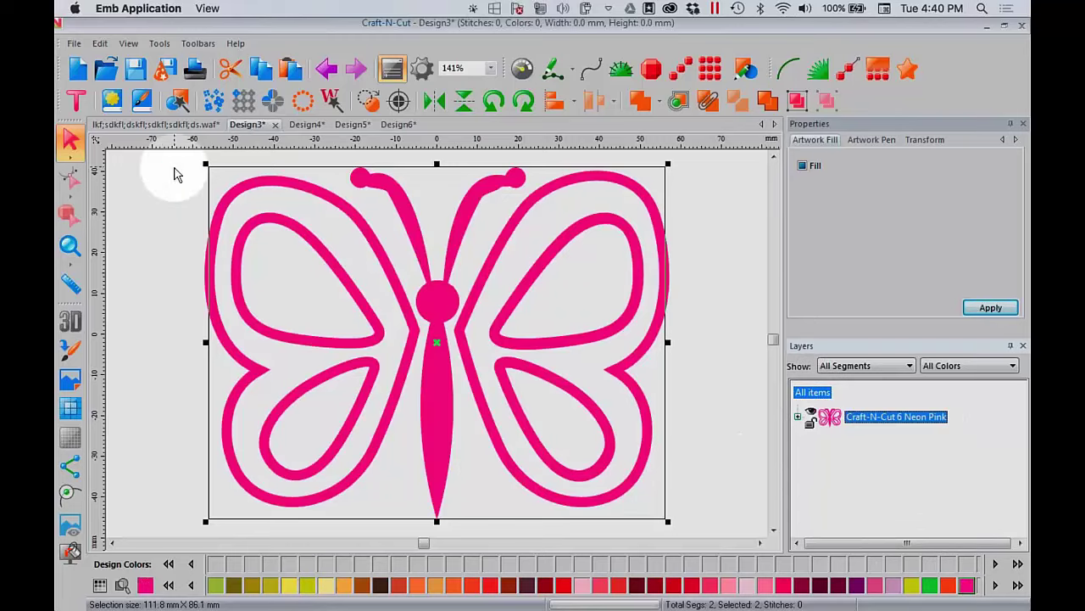
Paste the Hello text beside the butterfly in Design3 and recolor all items to Craft-N-Cut 6 Neon Pink
{"action": "left_click", "coordinate": [306, 123]}
{"action": "left_click", "coordinate": [394, 124]}
{"action": "left_click", "coordinate": [338, 126]}
{"action": "left_click", "coordinate": [293, 126]}
{"action": "left_click", "coordinate": [247, 124]}
{"action": "key", "text": "ctrl+v"}
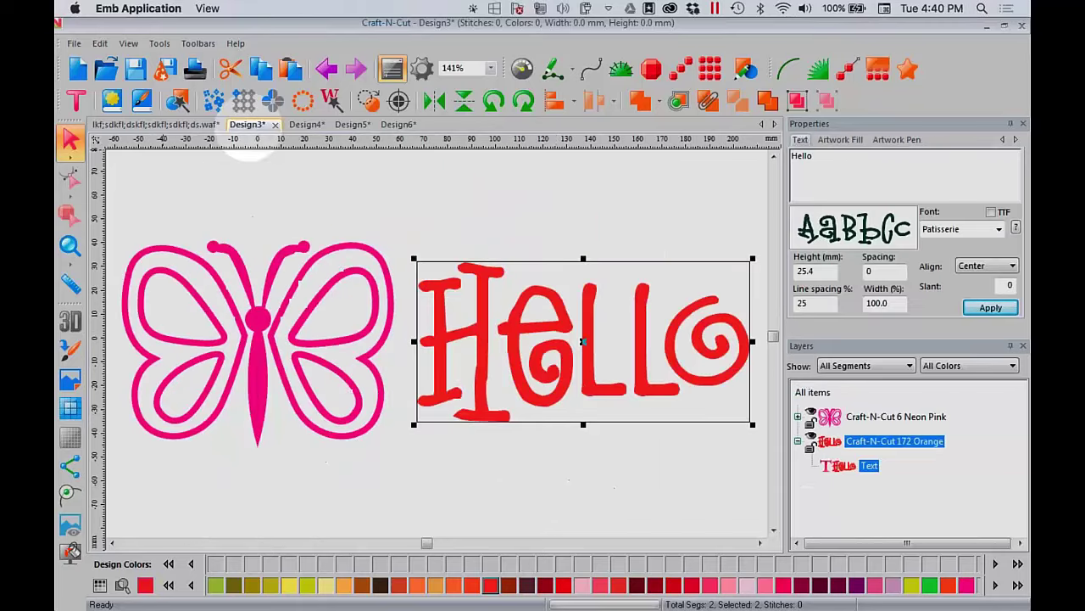
{"action": "left_click", "coordinate": [813, 392]}
{"action": "left_click", "coordinate": [968, 585]}
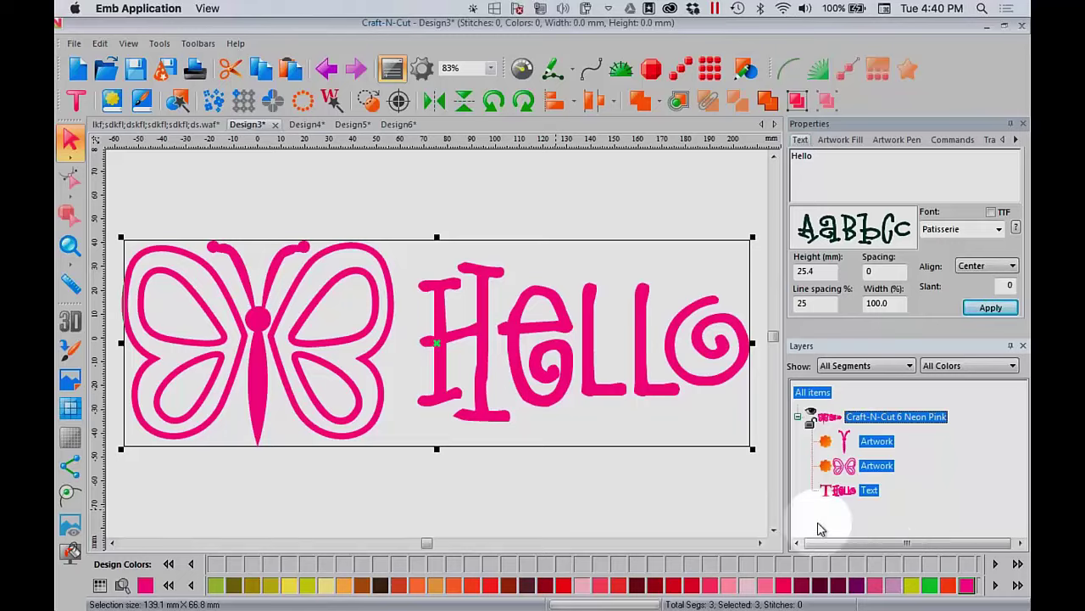
Resize the butterfly and Hello text together to a width of 121 mm, keeping the aspect ratio
{"action": "left_click", "coordinate": [1015, 140]}
{"action": "left_click", "coordinate": [1015, 140]}
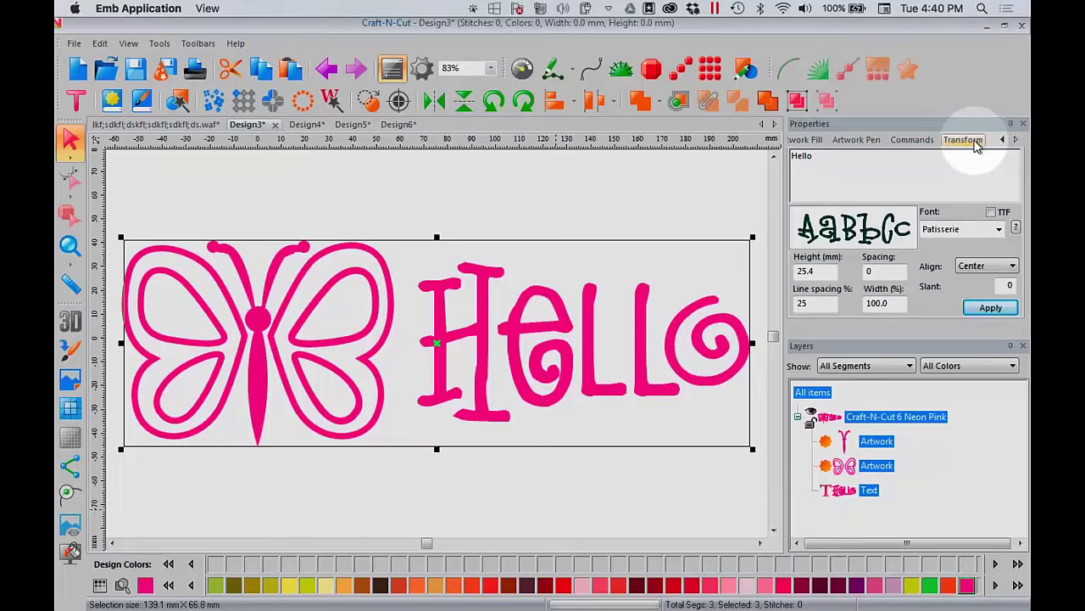
{"action": "left_click", "coordinate": [975, 146]}
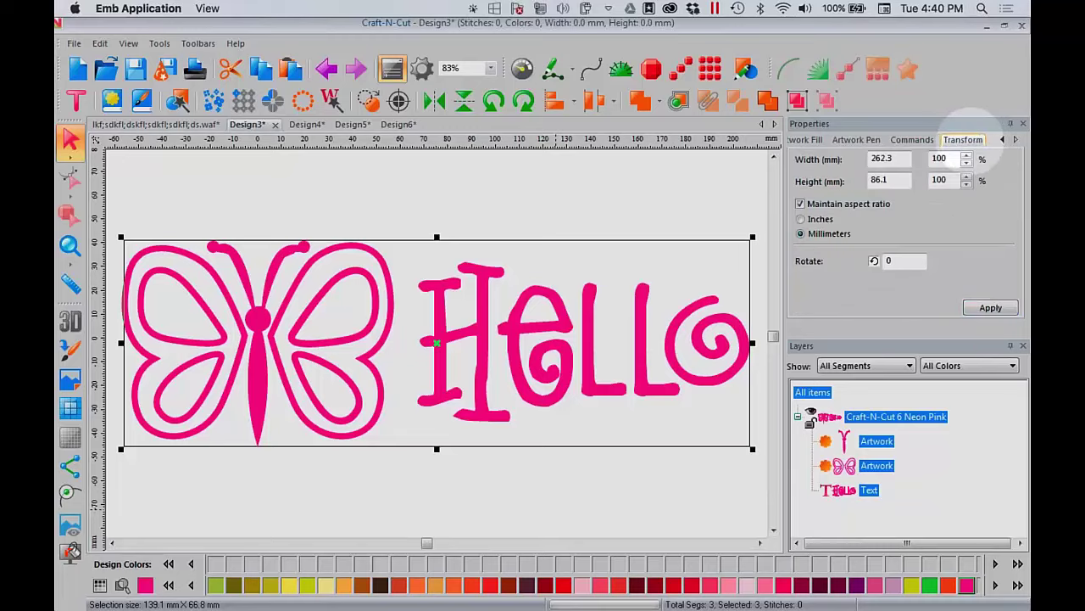
{"action": "left_click", "coordinate": [903, 159]}
{"action": "double_click", "coordinate": [903, 159]}
{"action": "type", "text": "121"}
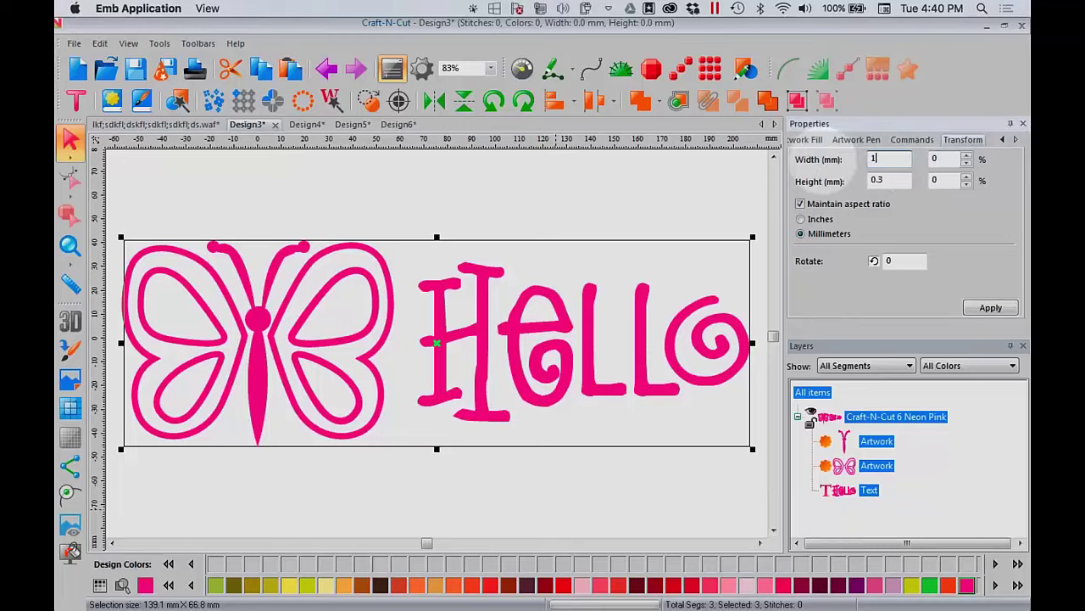
{"action": "left_click", "coordinate": [979, 312]}
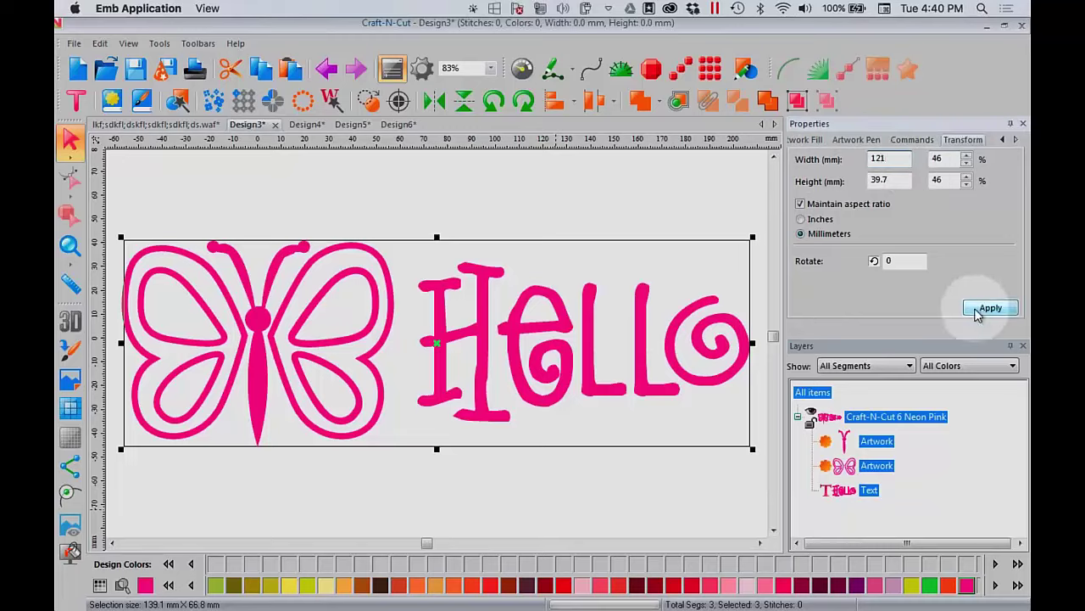
{"action": "left_click", "coordinate": [989, 307]}
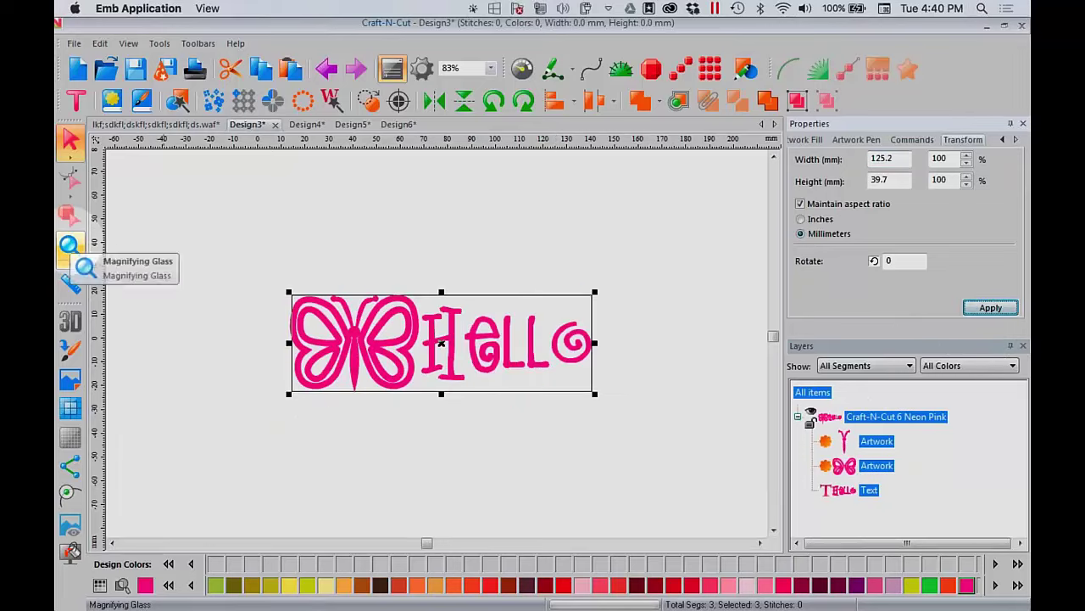
Start a Save2Cut export of the combined design for the Brother ScanNCut with Vinyl as the material
{"action": "left_click", "coordinate": [71, 245]}
{"action": "left_click", "coordinate": [284, 447]}
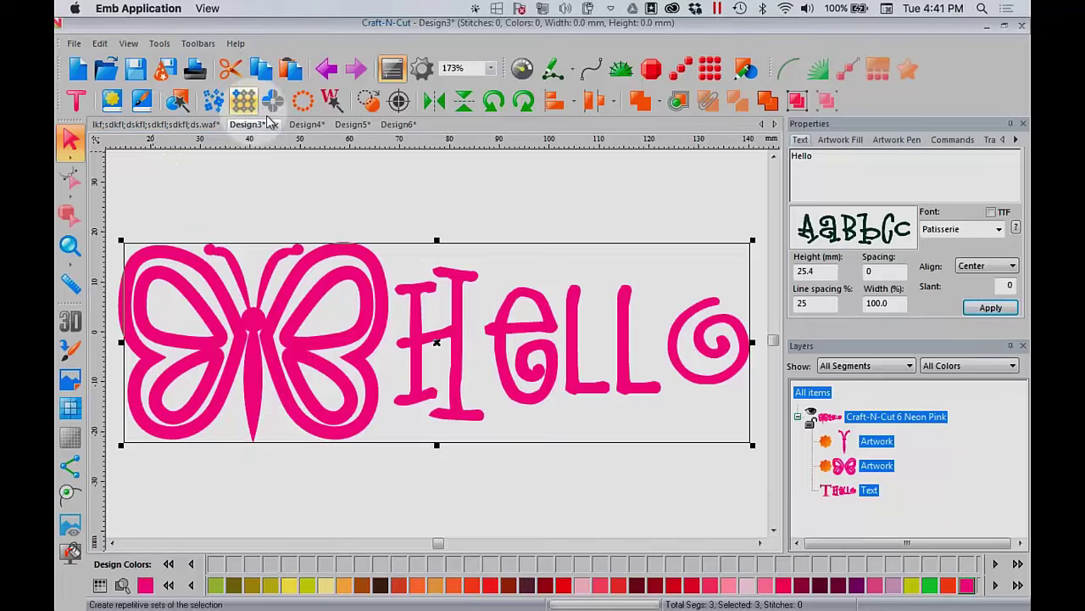
{"action": "left_click", "coordinate": [164, 73]}
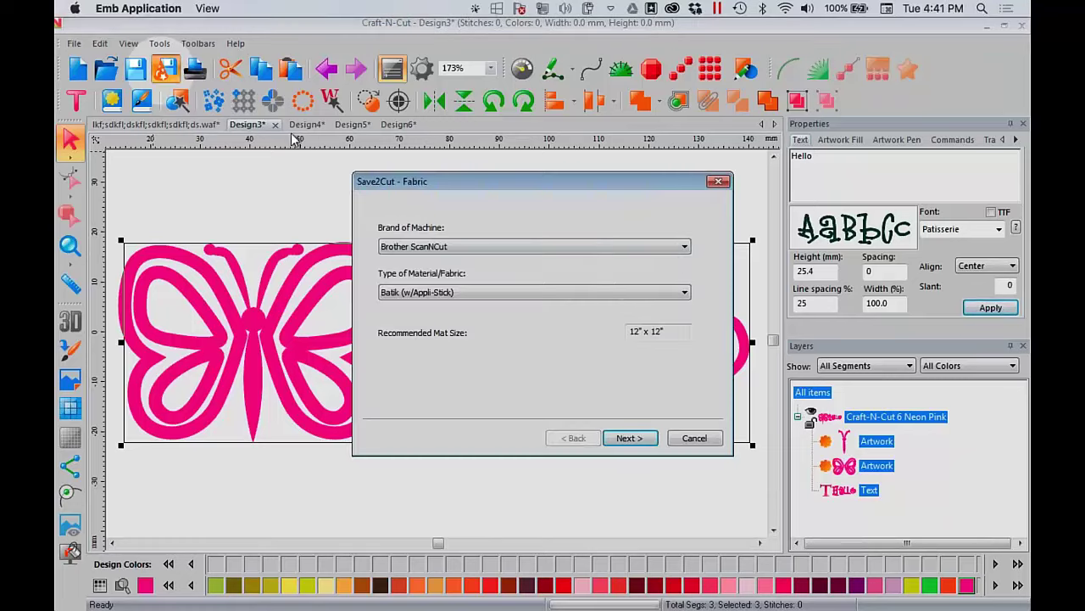
{"action": "left_click", "coordinate": [685, 292]}
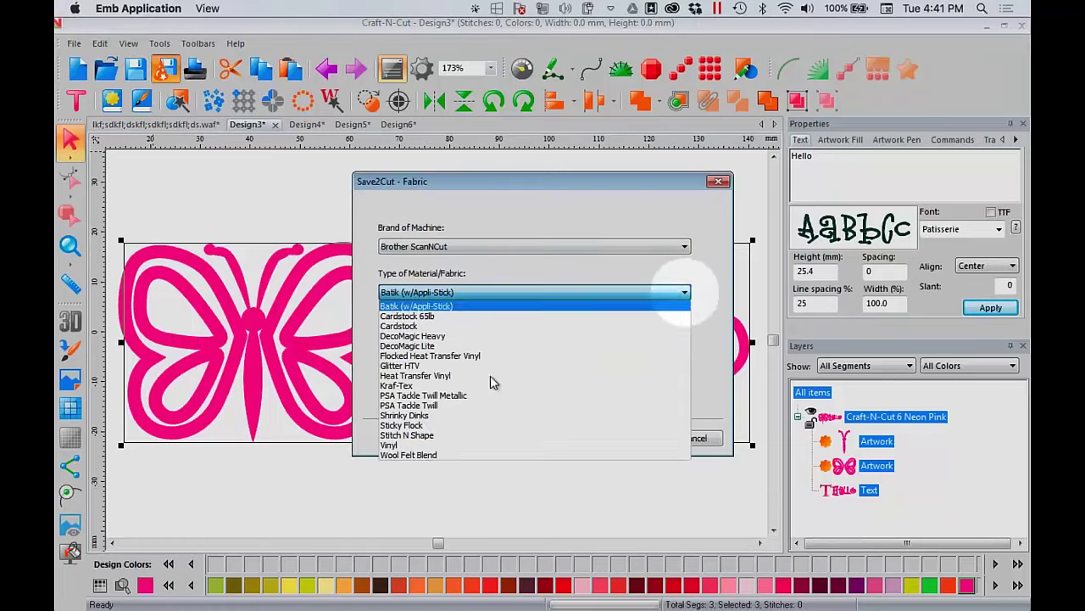
{"action": "left_click", "coordinate": [399, 450]}
{"action": "left_click", "coordinate": [630, 438]}
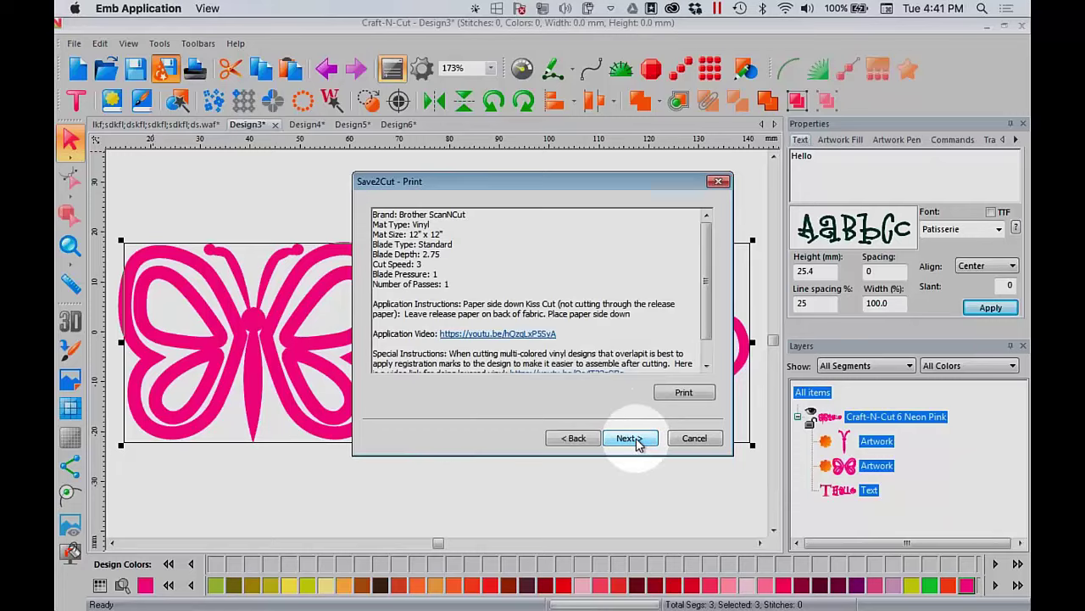
Open the linked vinyl application video in the browser and skip ahead through the weeding and transfer demonstrations
{"action": "left_click", "coordinate": [484, 334]}
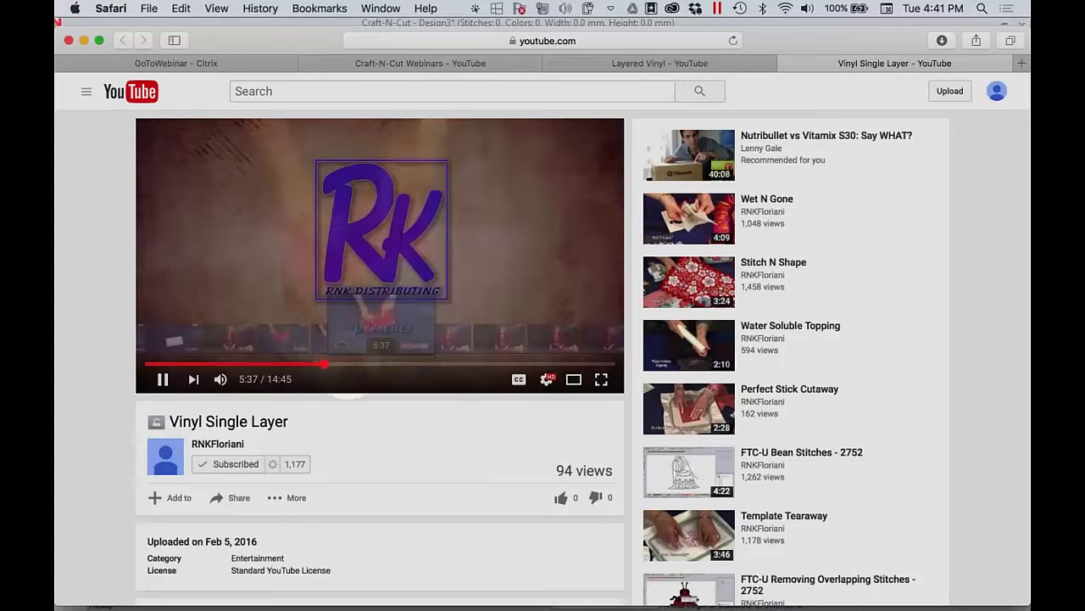
{"action": "left_click", "coordinate": [352, 363]}
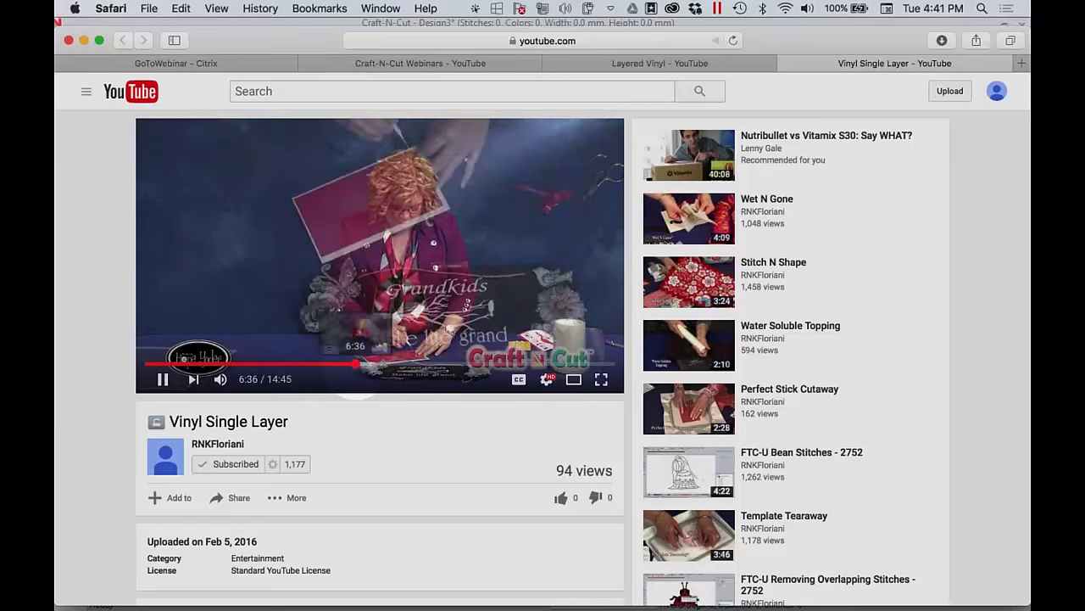
{"action": "left_click", "coordinate": [384, 364]}
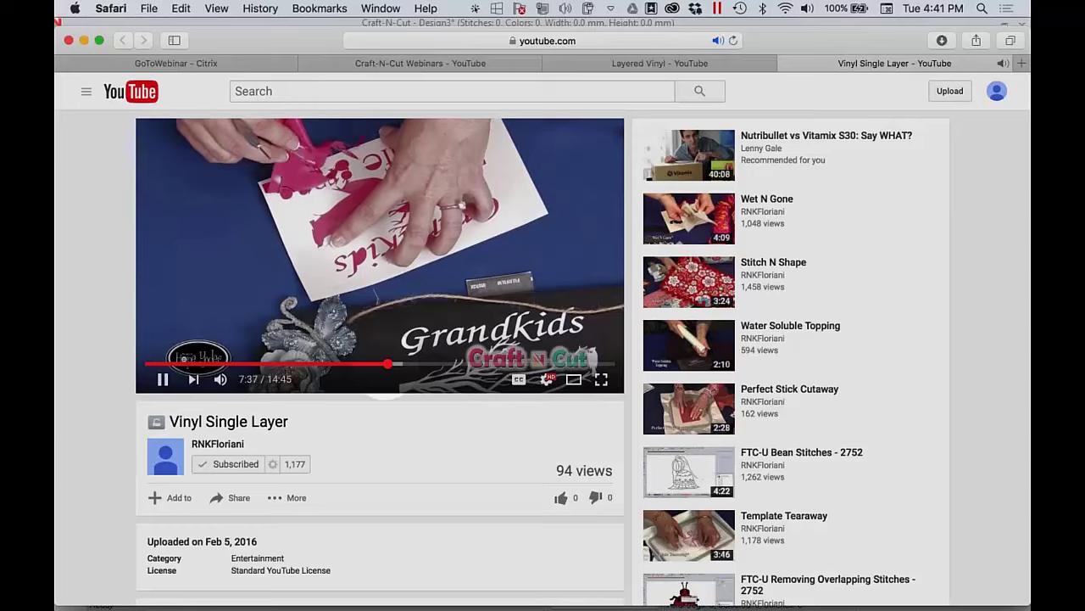
{"action": "left_click", "coordinate": [454, 364]}
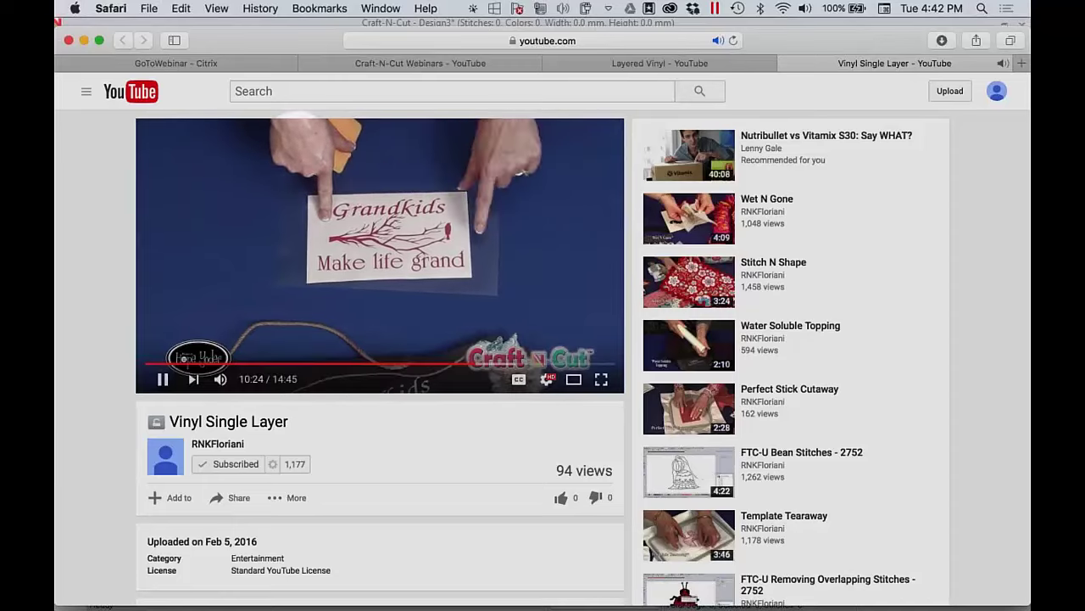
Move the browser window aside, pause the Vinyl Single Layer video and minimize the browser to return to Save2Cut
{"action": "left_click_drag", "start_coordinate": [269, 46], "coordinate": [666, 44]}
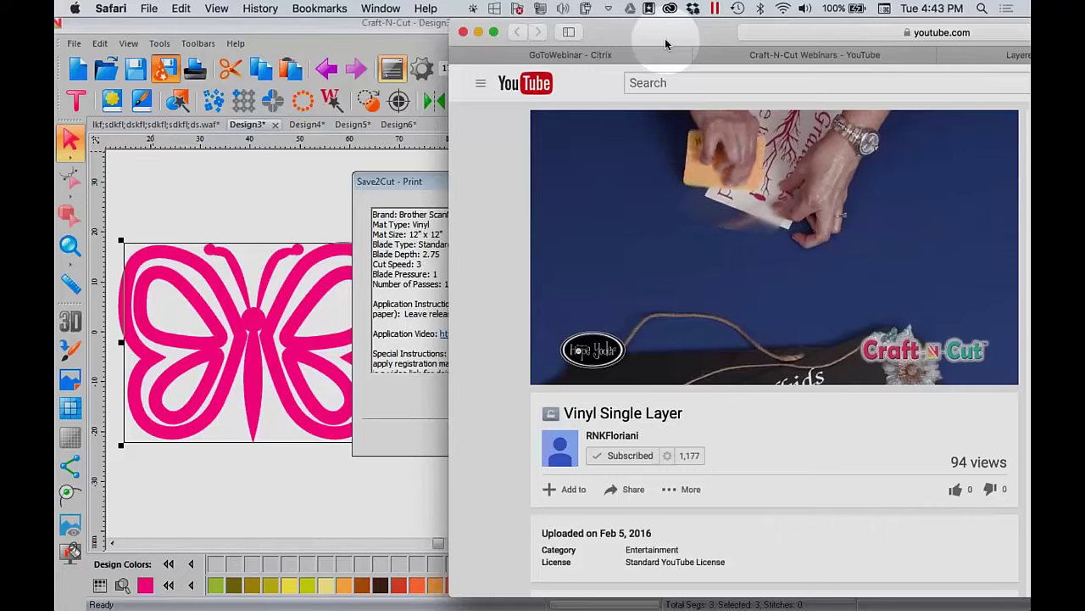
{"action": "mouse_move", "coordinate": [577, 374]}
{"action": "left_click", "coordinate": [559, 376]}
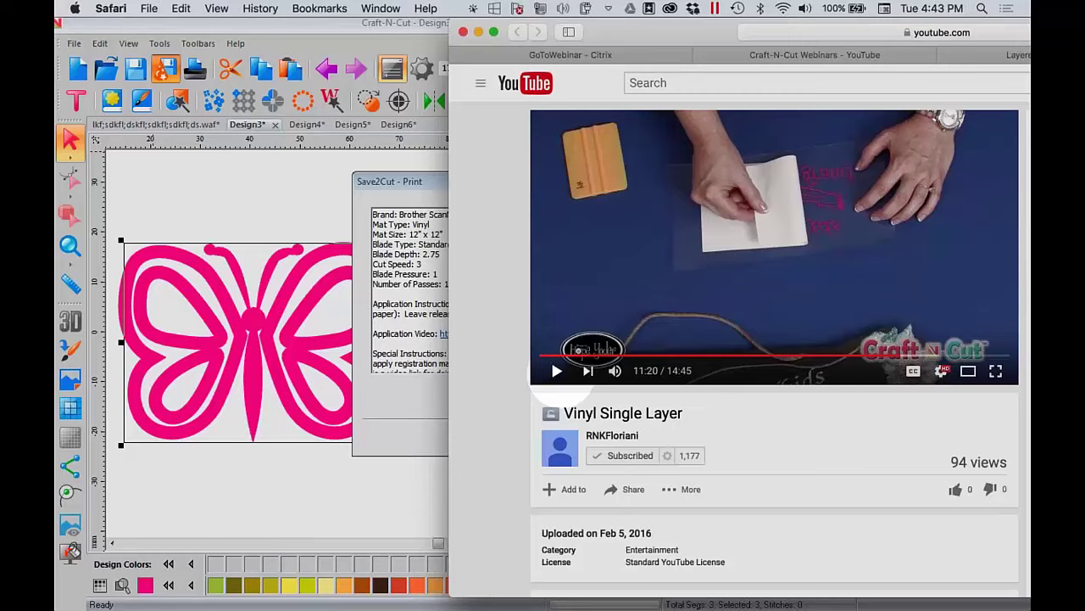
{"action": "left_click", "coordinate": [479, 32]}
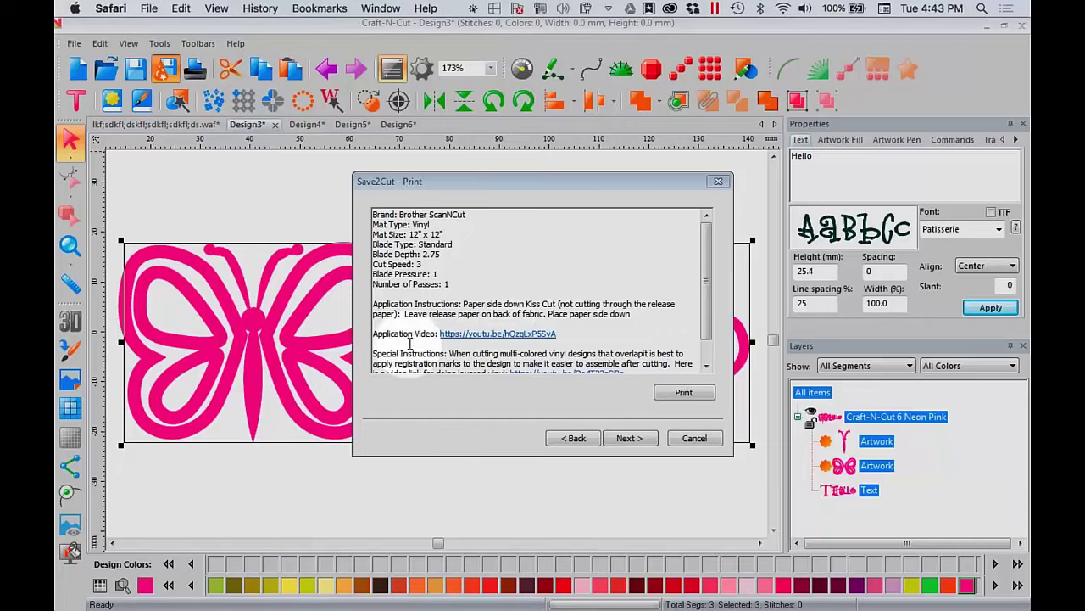
Finish the Save2Cut export as an FCM file on the Desktop, replacing the existing file whose name begins with kfjsdlf
{"action": "left_click", "coordinate": [631, 438]}
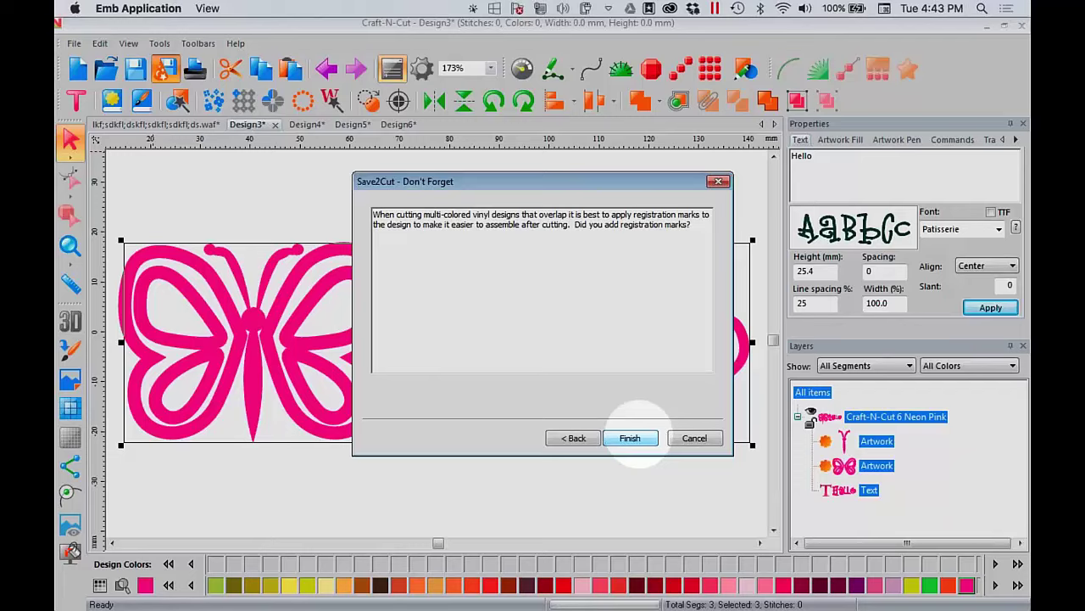
{"action": "left_click", "coordinate": [630, 437]}
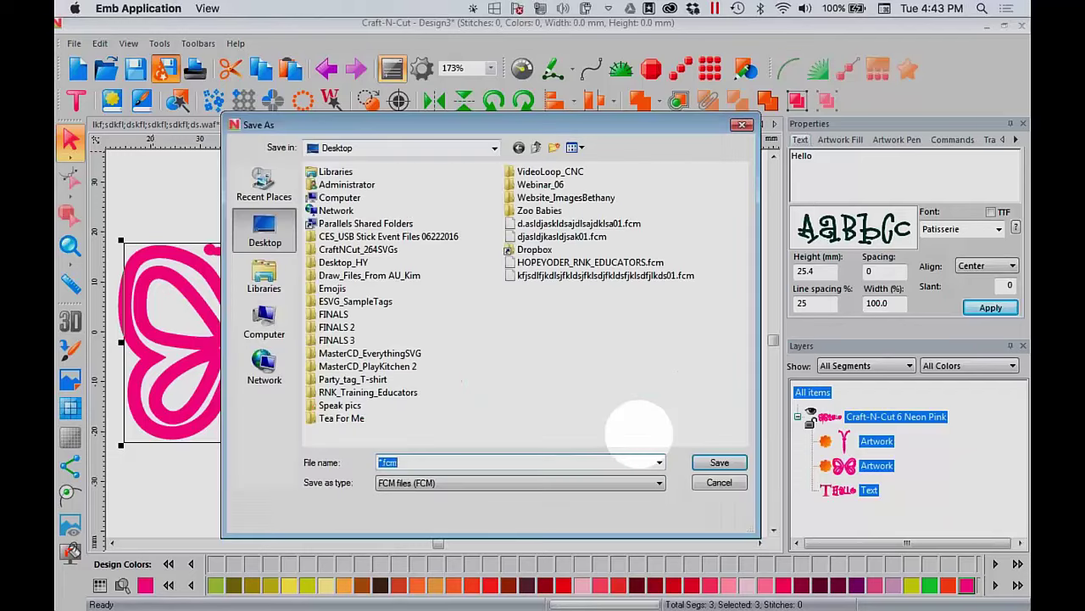
{"action": "left_click", "coordinate": [605, 274]}
{"action": "left_click", "coordinate": [719, 462]}
{"action": "left_click", "coordinate": [607, 330]}
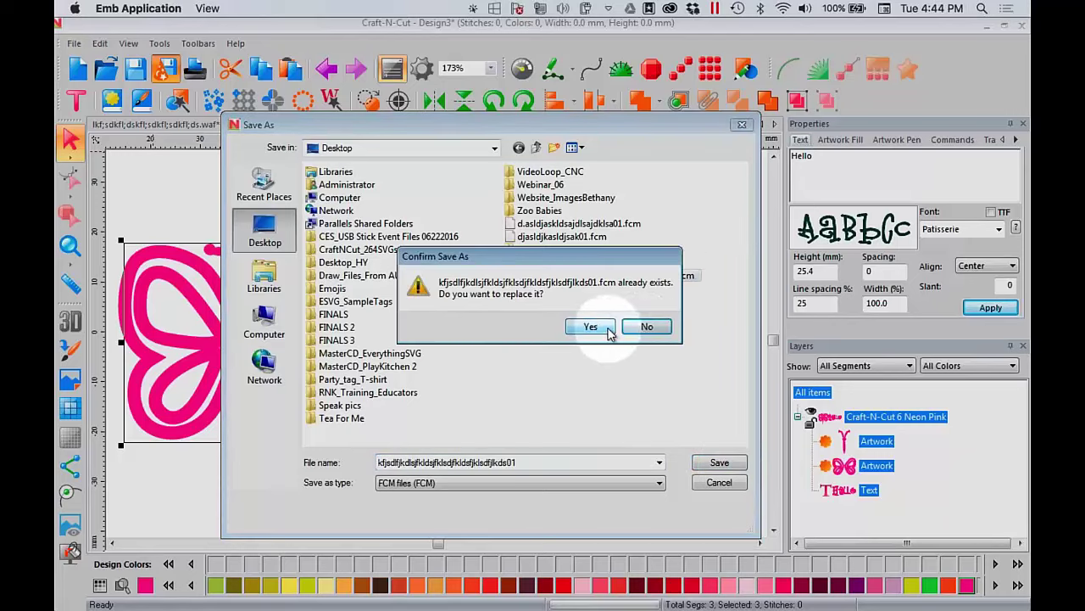
{"action": "left_click", "coordinate": [607, 329]}
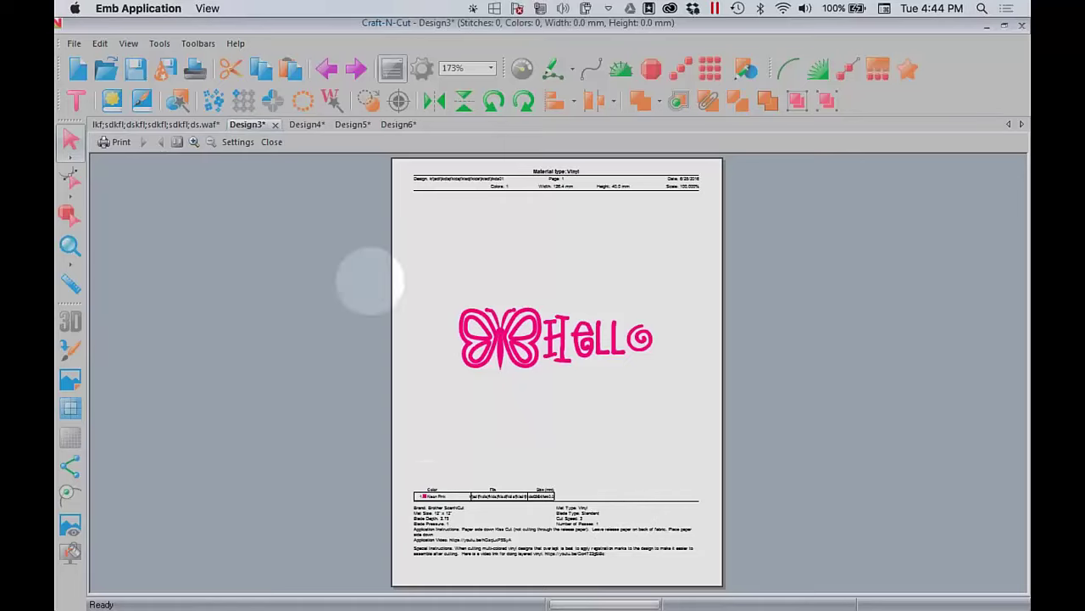
Close the print preview, clear the selection and go back to the multicolor layered butterfly design with the red Hello text
{"action": "left_click", "coordinate": [271, 143]}
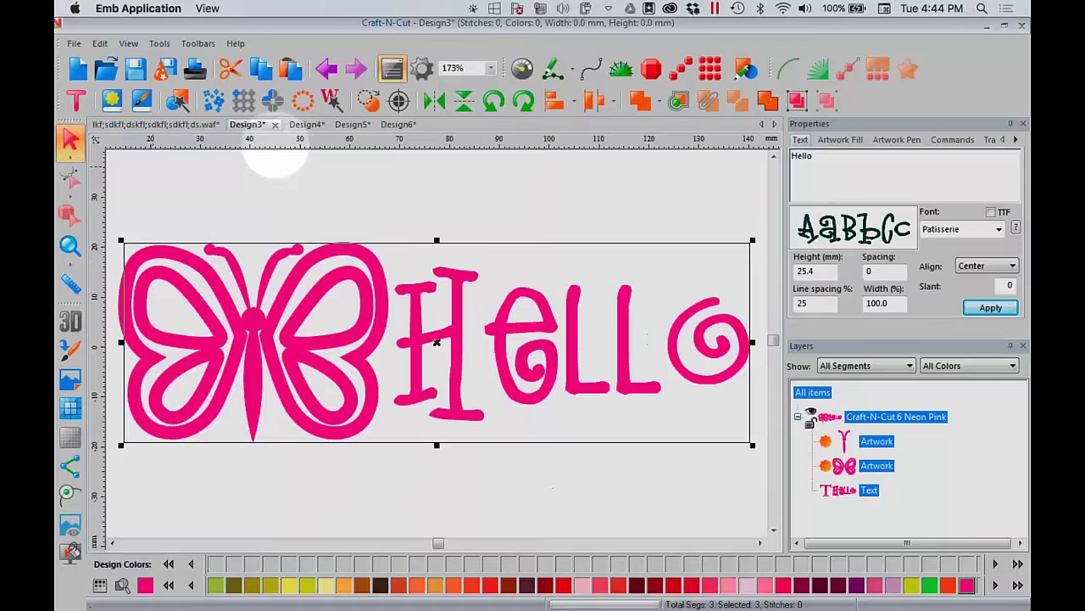
{"action": "left_click", "coordinate": [329, 192]}
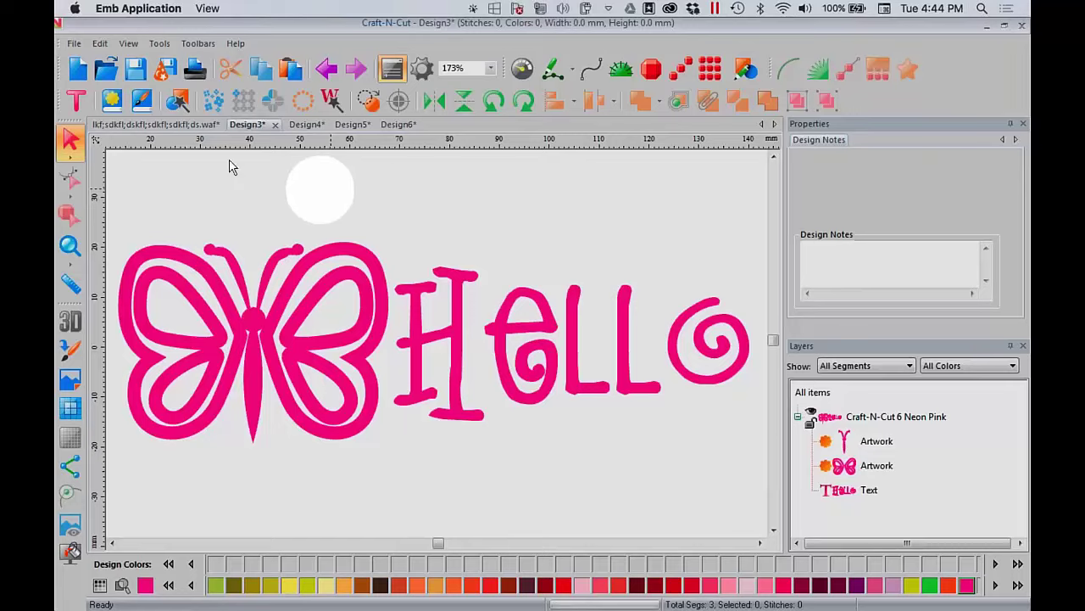
{"action": "left_click", "coordinate": [306, 126]}
{"action": "left_click", "coordinate": [248, 126]}
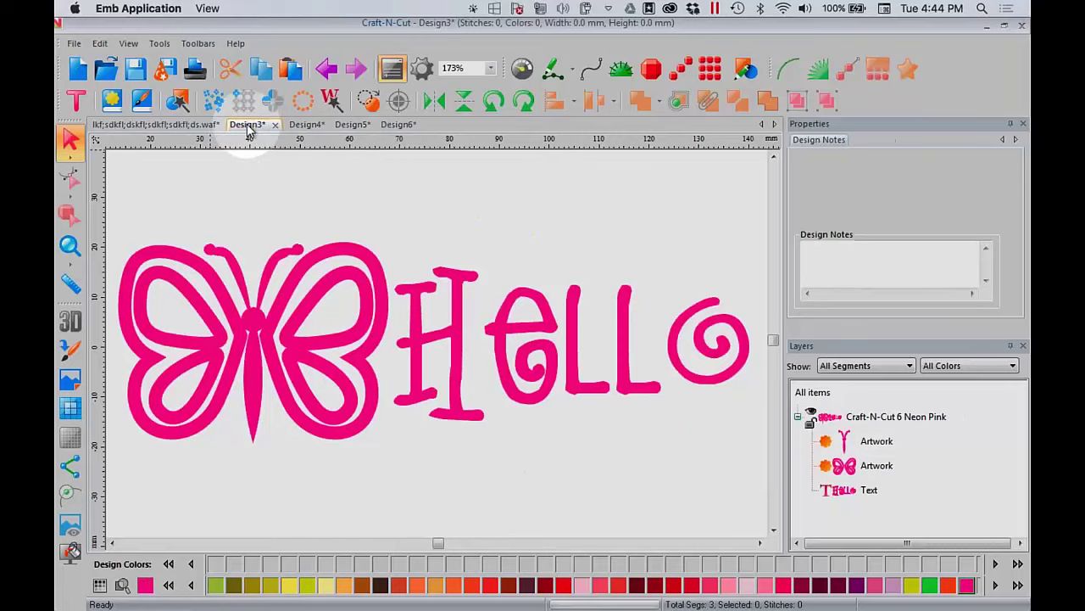
{"action": "left_click", "coordinate": [187, 128]}
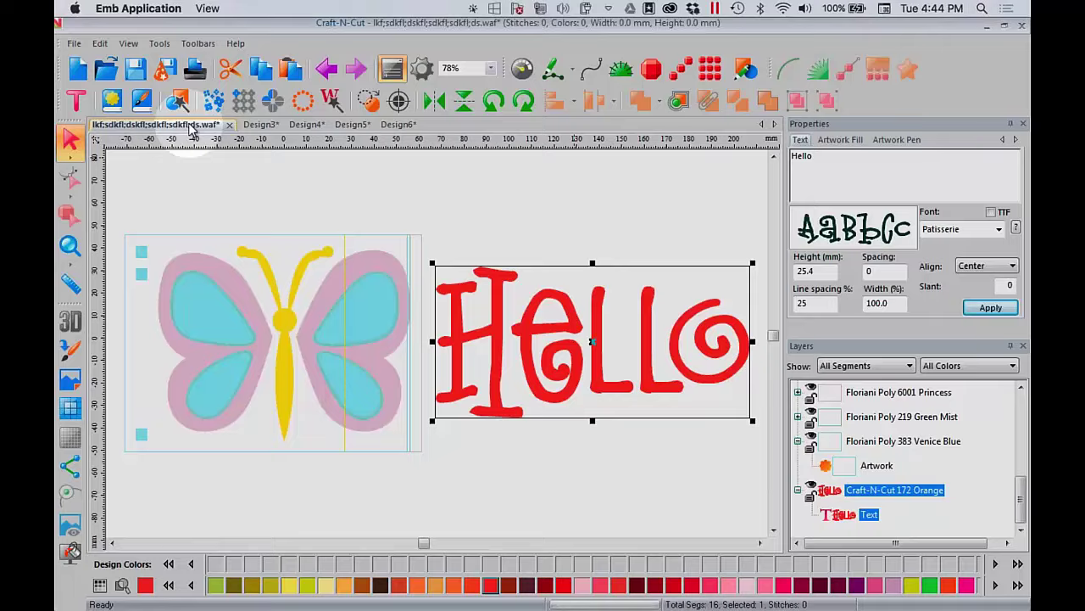
Switch to the PowerPoint presentation CNCWebinar_LayeredVinylProject_June2016 and look through the slides following slide 6
{"action": "key", "text": "super+Tab"}
{"action": "key", "text": "Down"}
{"action": "scroll", "coordinate": [175, 459], "scroll_direction": "down", "scroll_amount": 2}
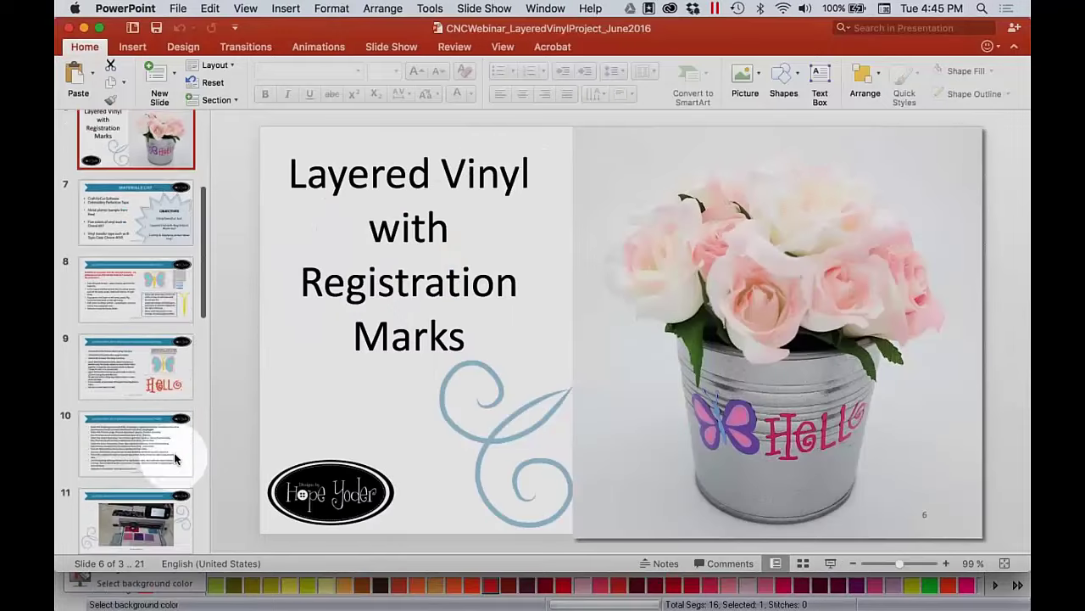